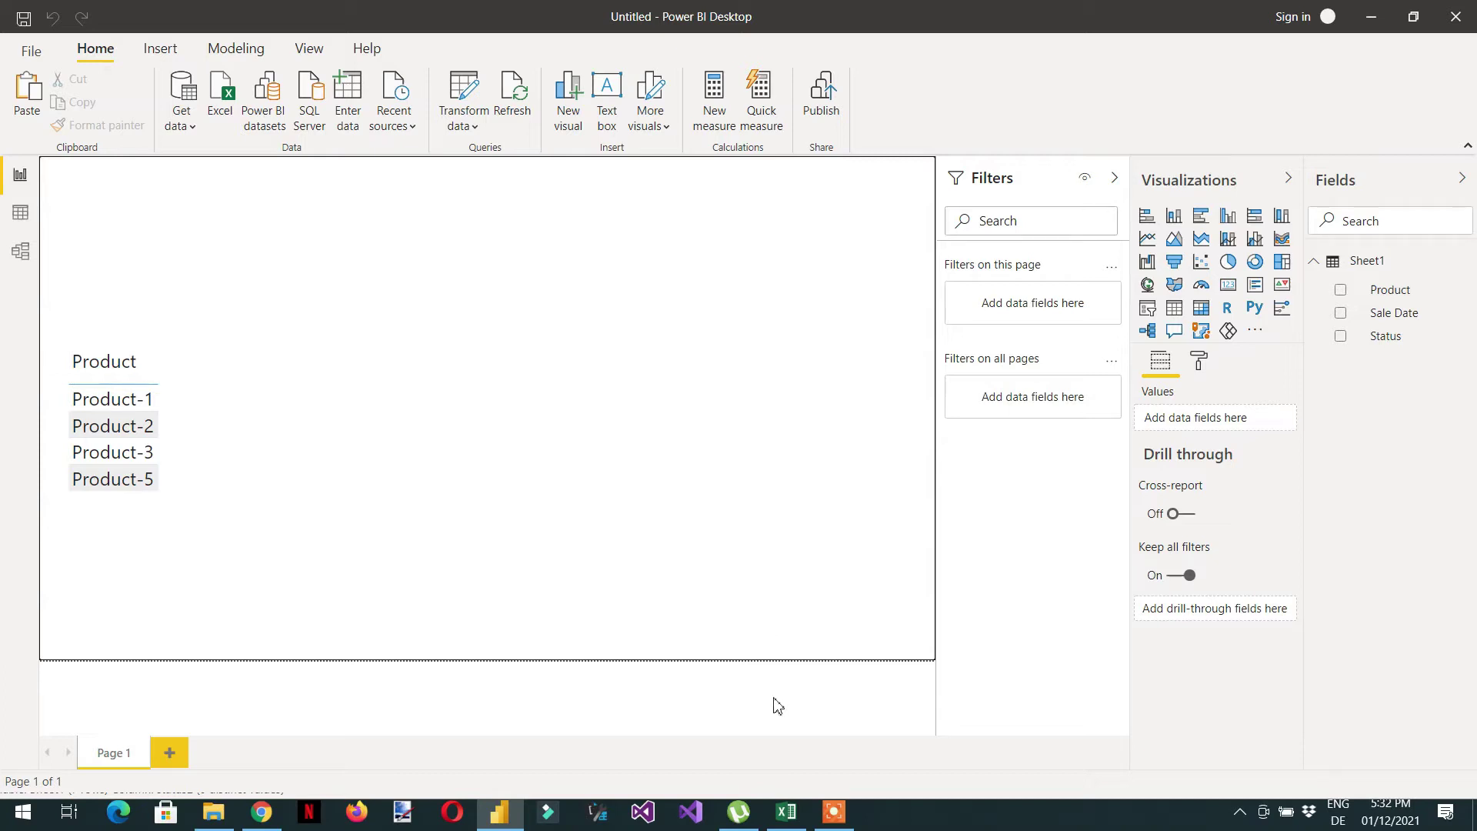
{"action": "left_click", "coordinate": [786, 811]}
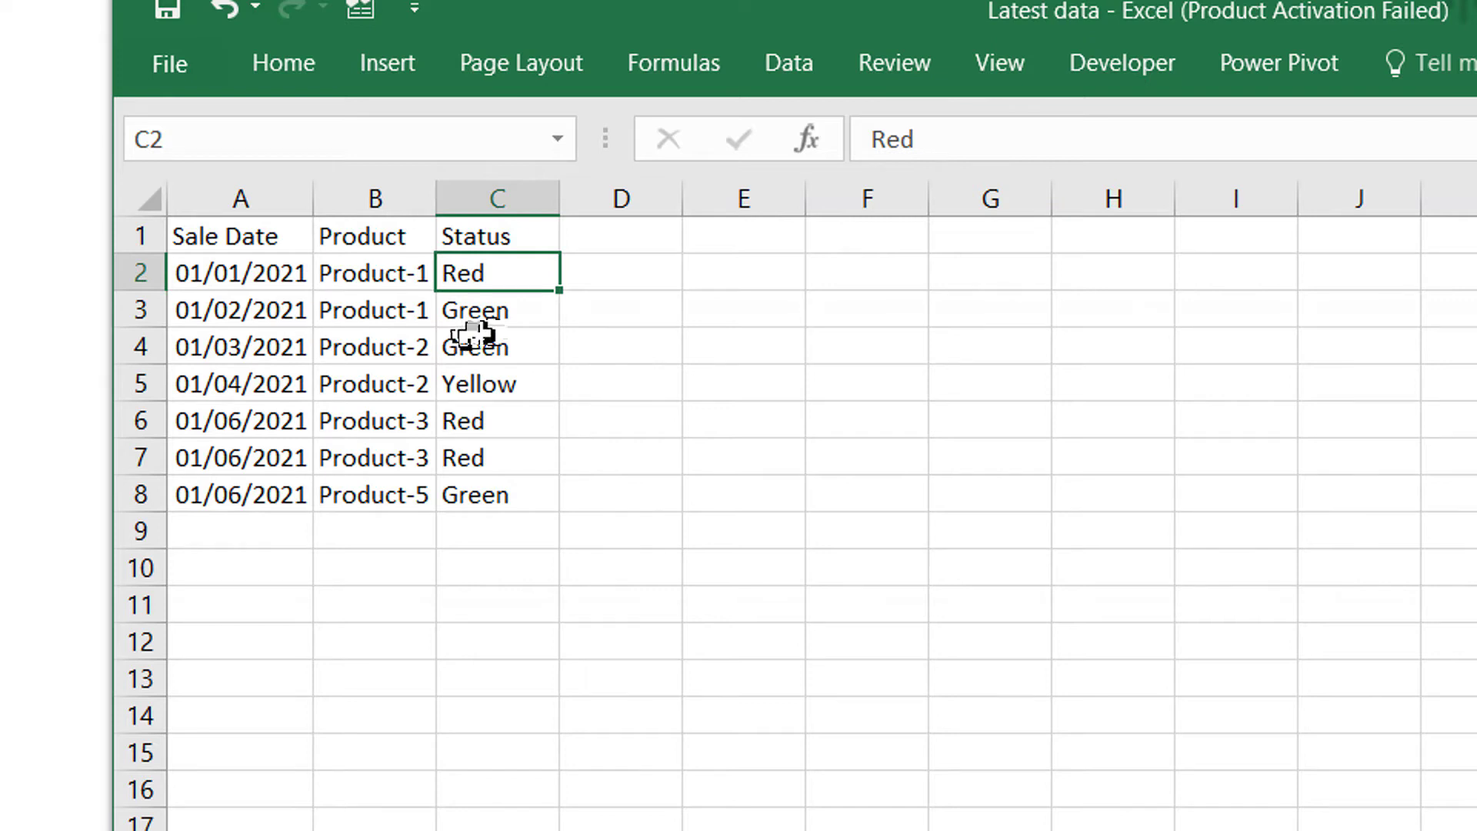
{"action": "left_click", "coordinate": [512, 322]}
{"action": "right_click", "coordinate": [511, 321]}
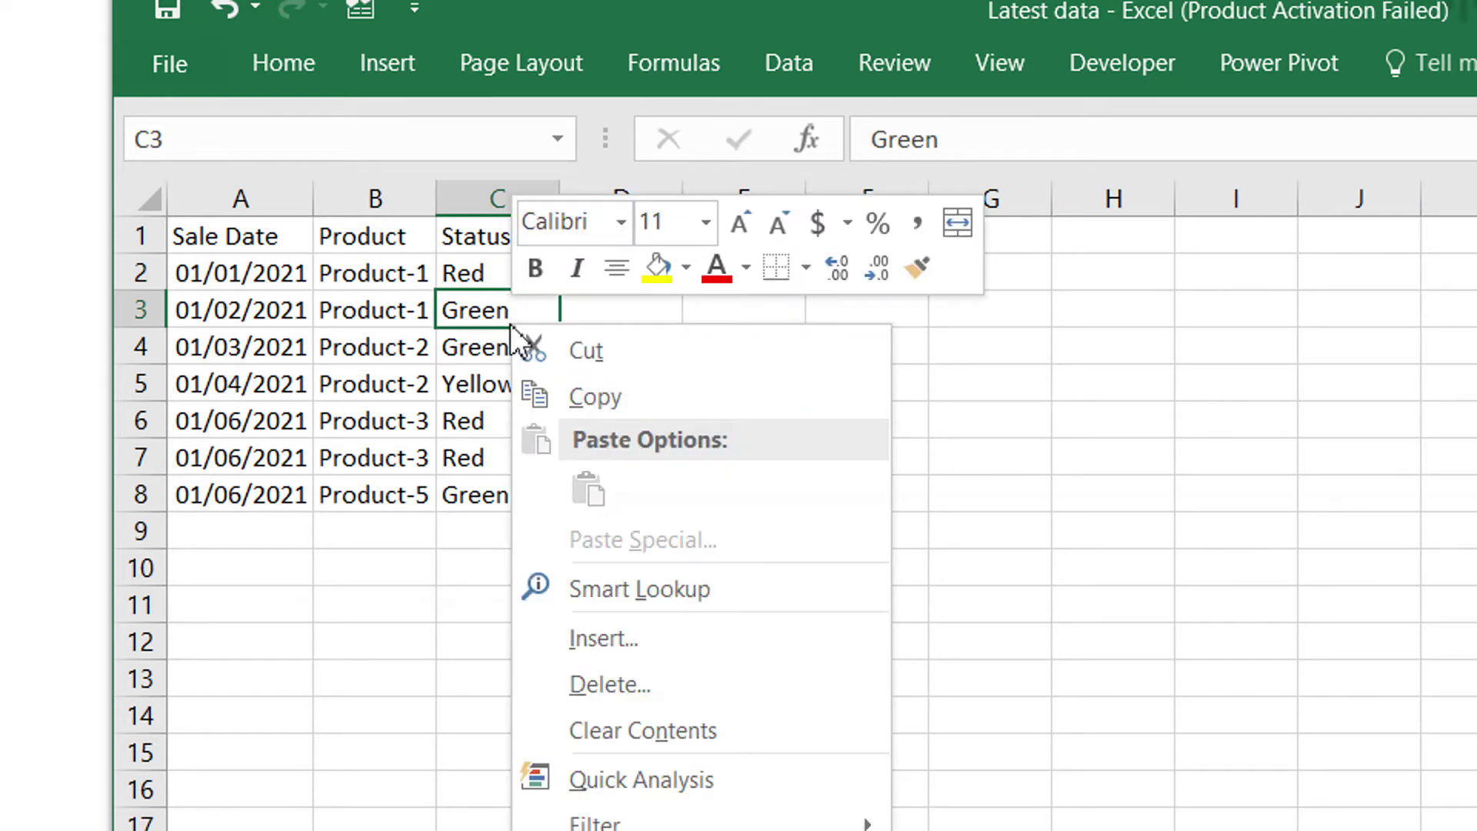
{"action": "right_click", "coordinate": [380, 315]}
{"action": "right_click", "coordinate": [332, 354]}
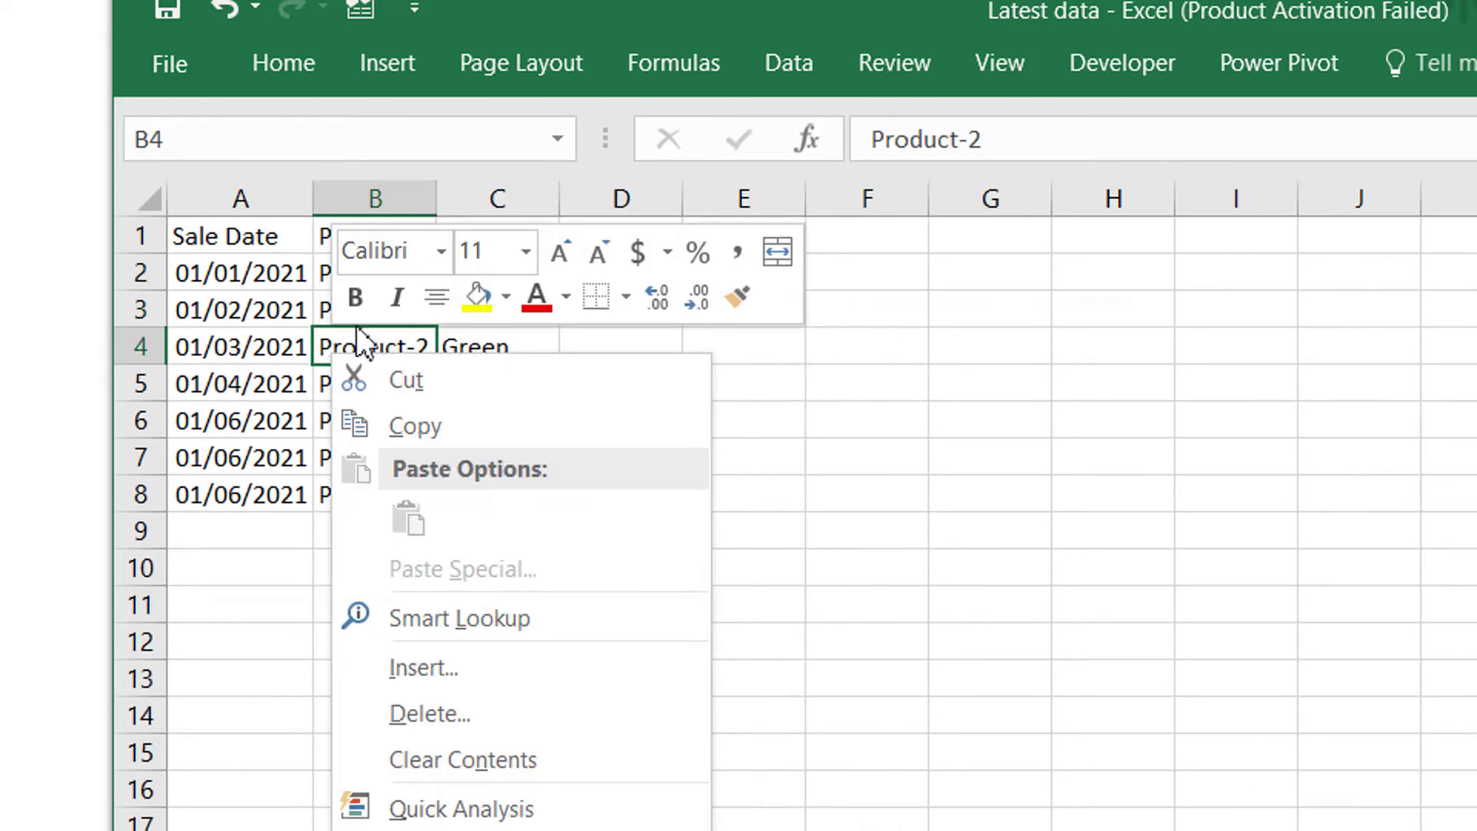
{"action": "key", "text": "Escape"}
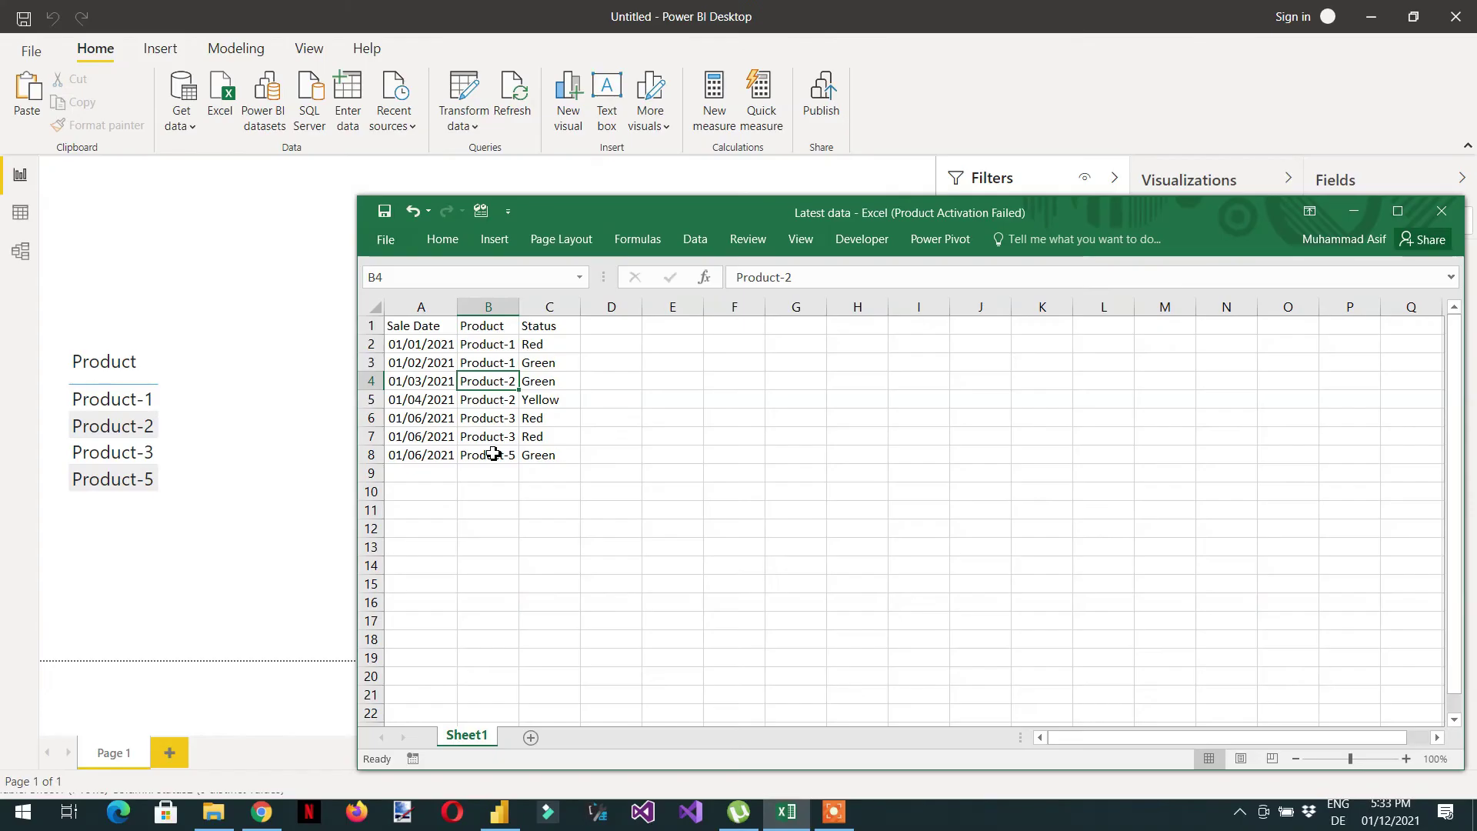
Start a new Sheet1 measure, Status - Method-1, built on the LASTNONBLANKVALUE function
{"action": "left_click", "coordinate": [270, 391]}
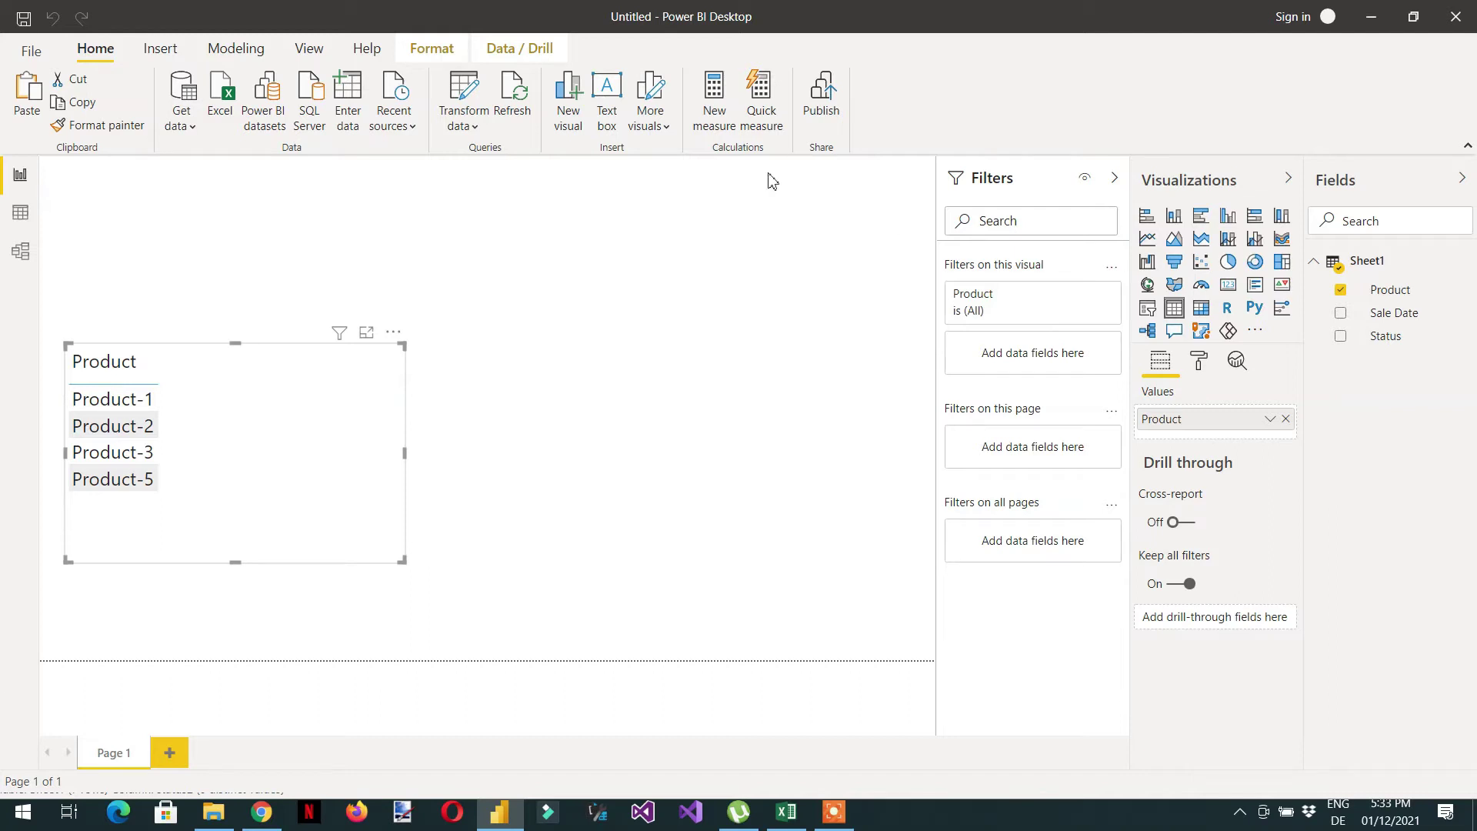
{"action": "left_click", "coordinate": [1382, 264]}
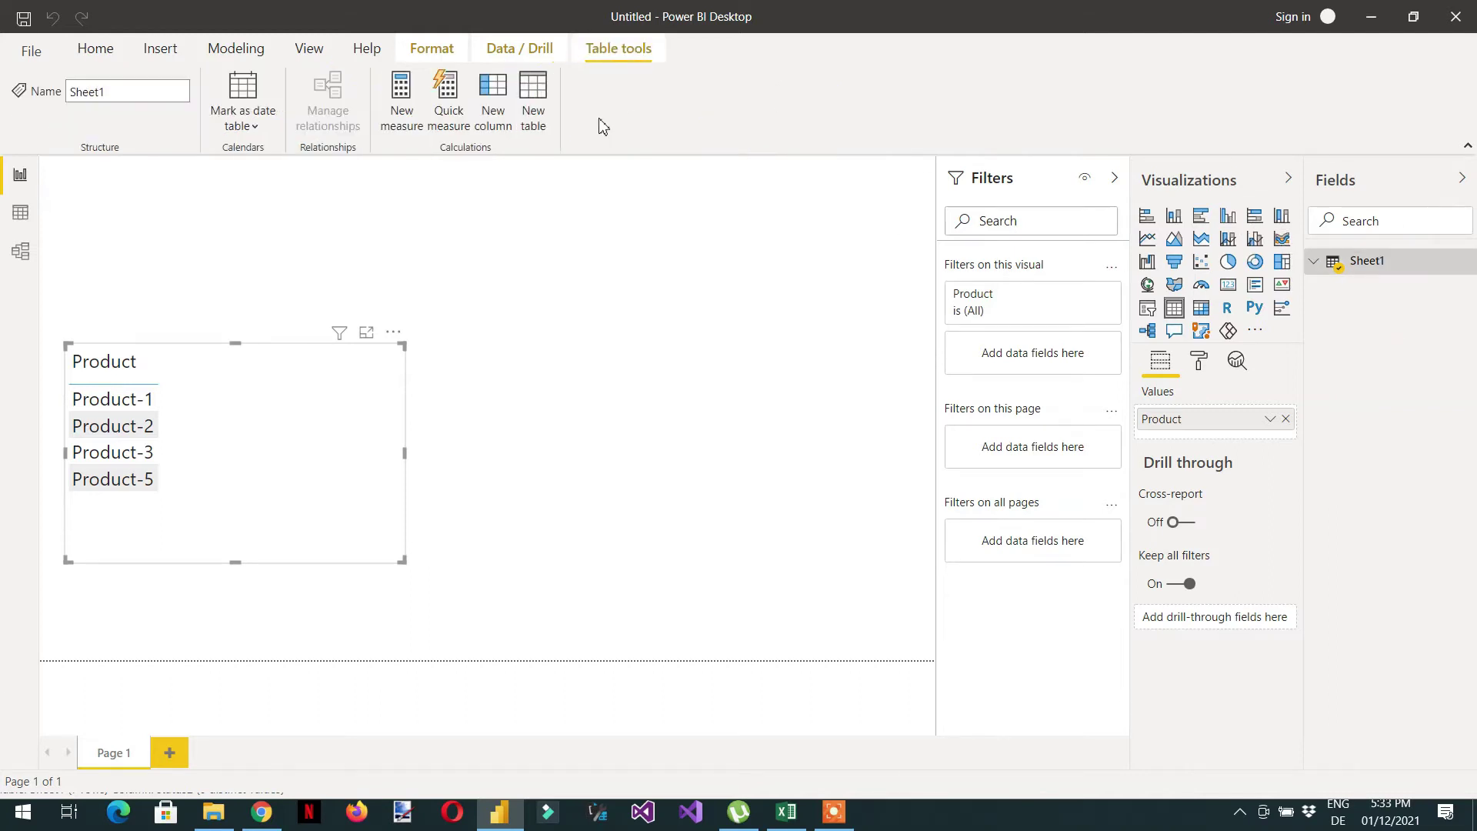
{"action": "left_click", "coordinate": [409, 134]}
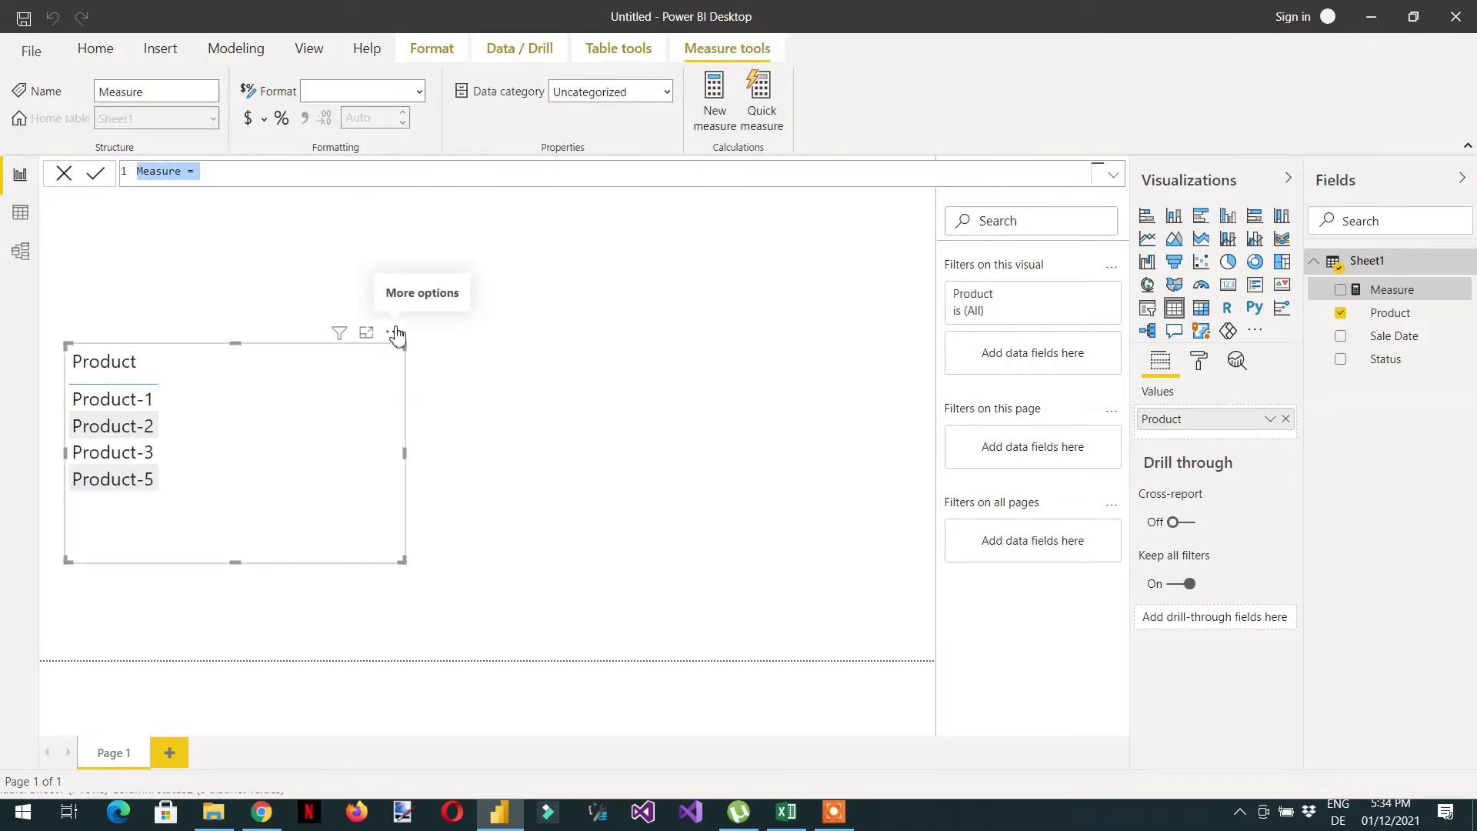
{"action": "type", "text": "Status - Method-1"}
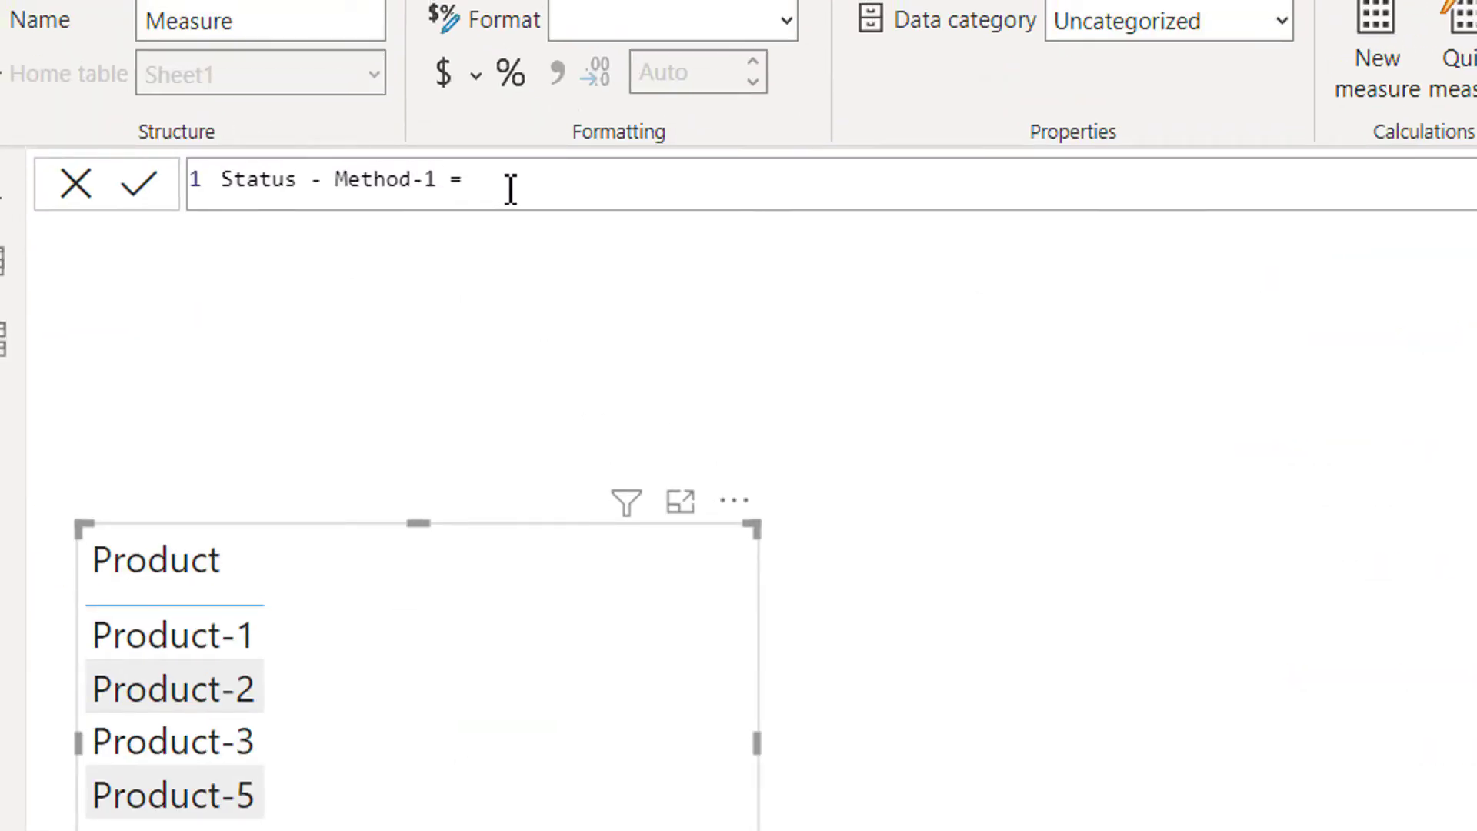
{"action": "type", "text": "last"}
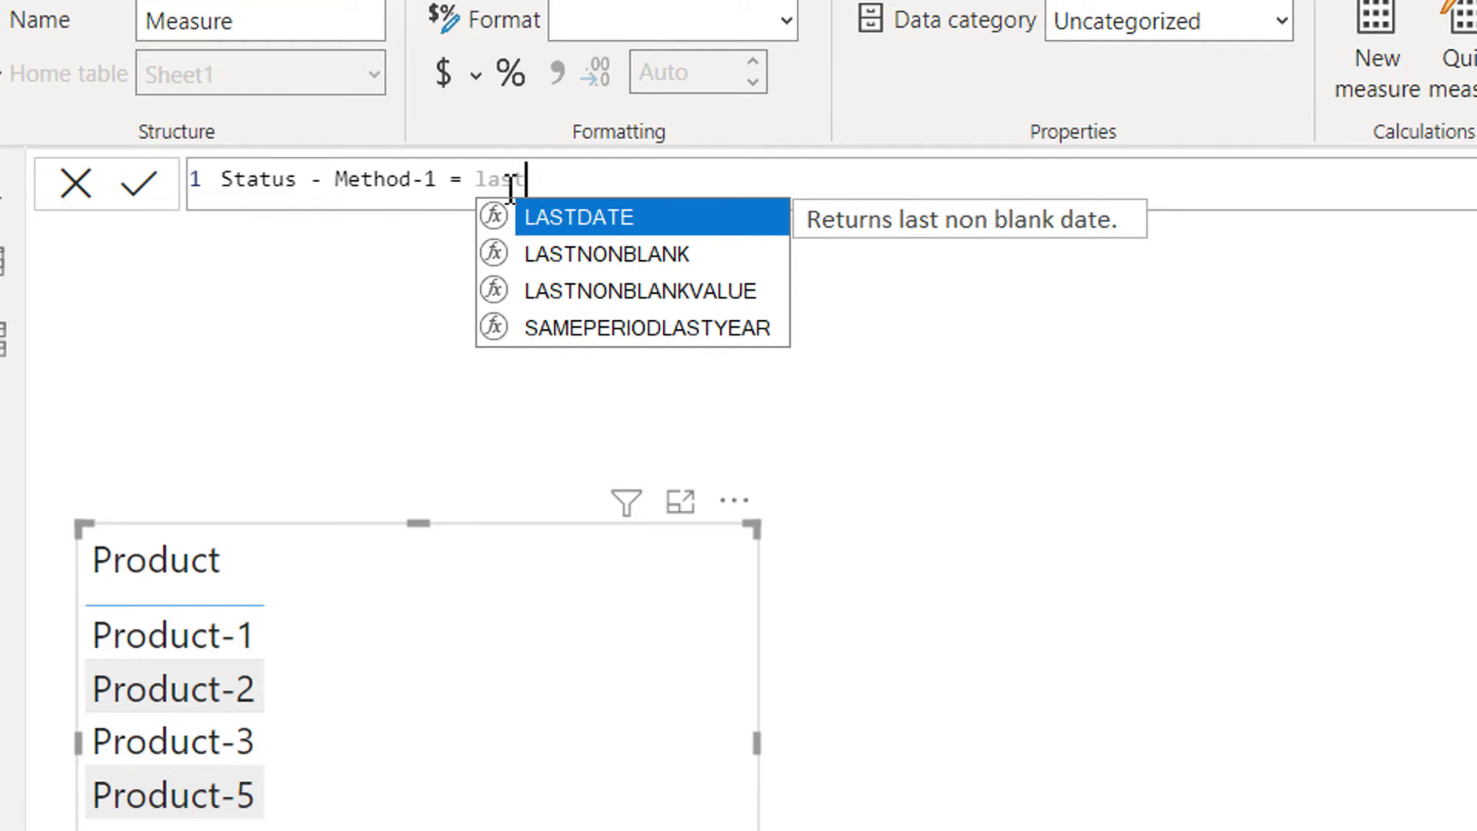
{"action": "key", "text": "Down"}
{"action": "key", "text": "Down"}
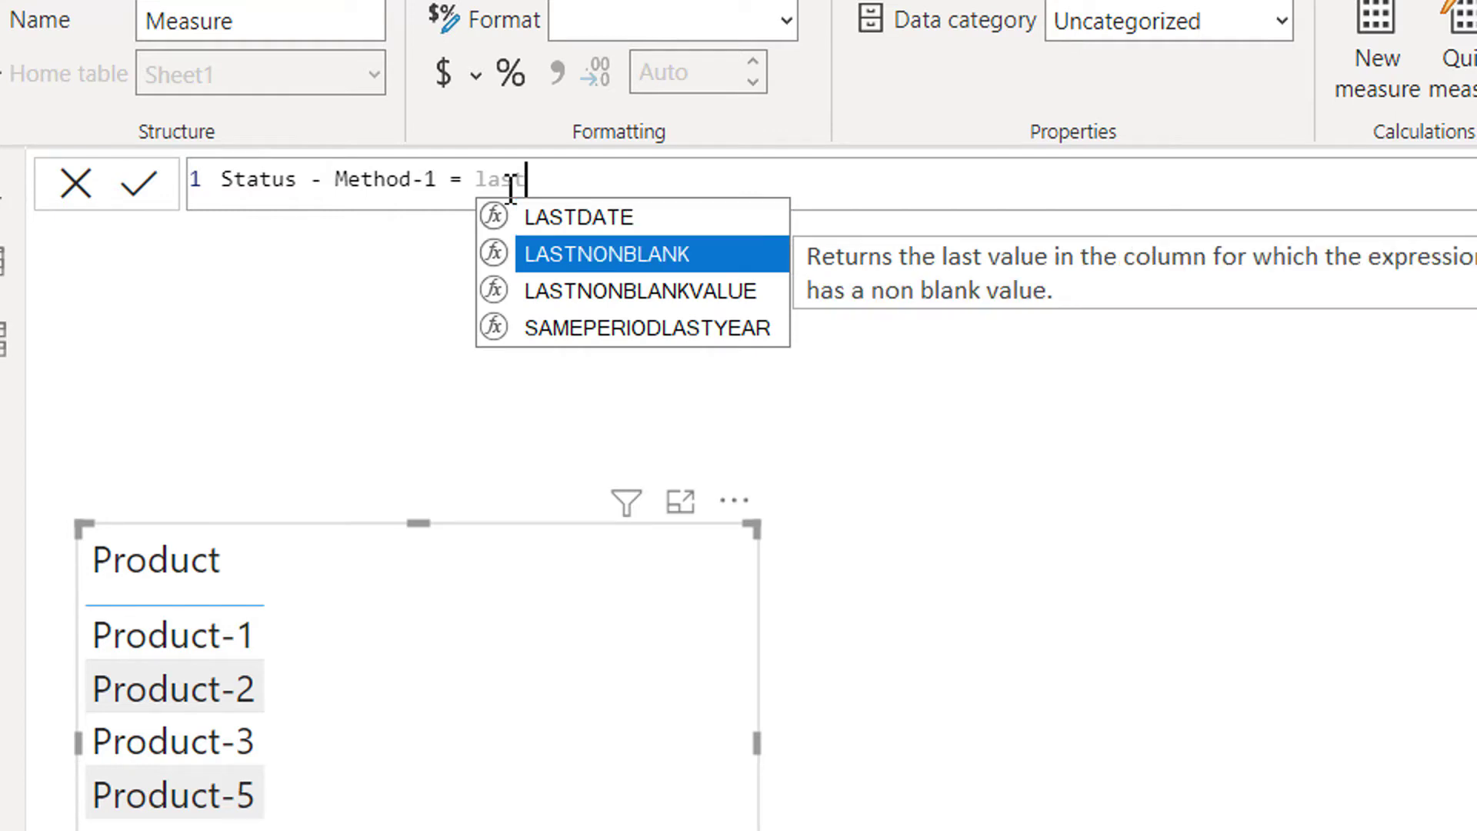
{"action": "key", "text": "Tab"}
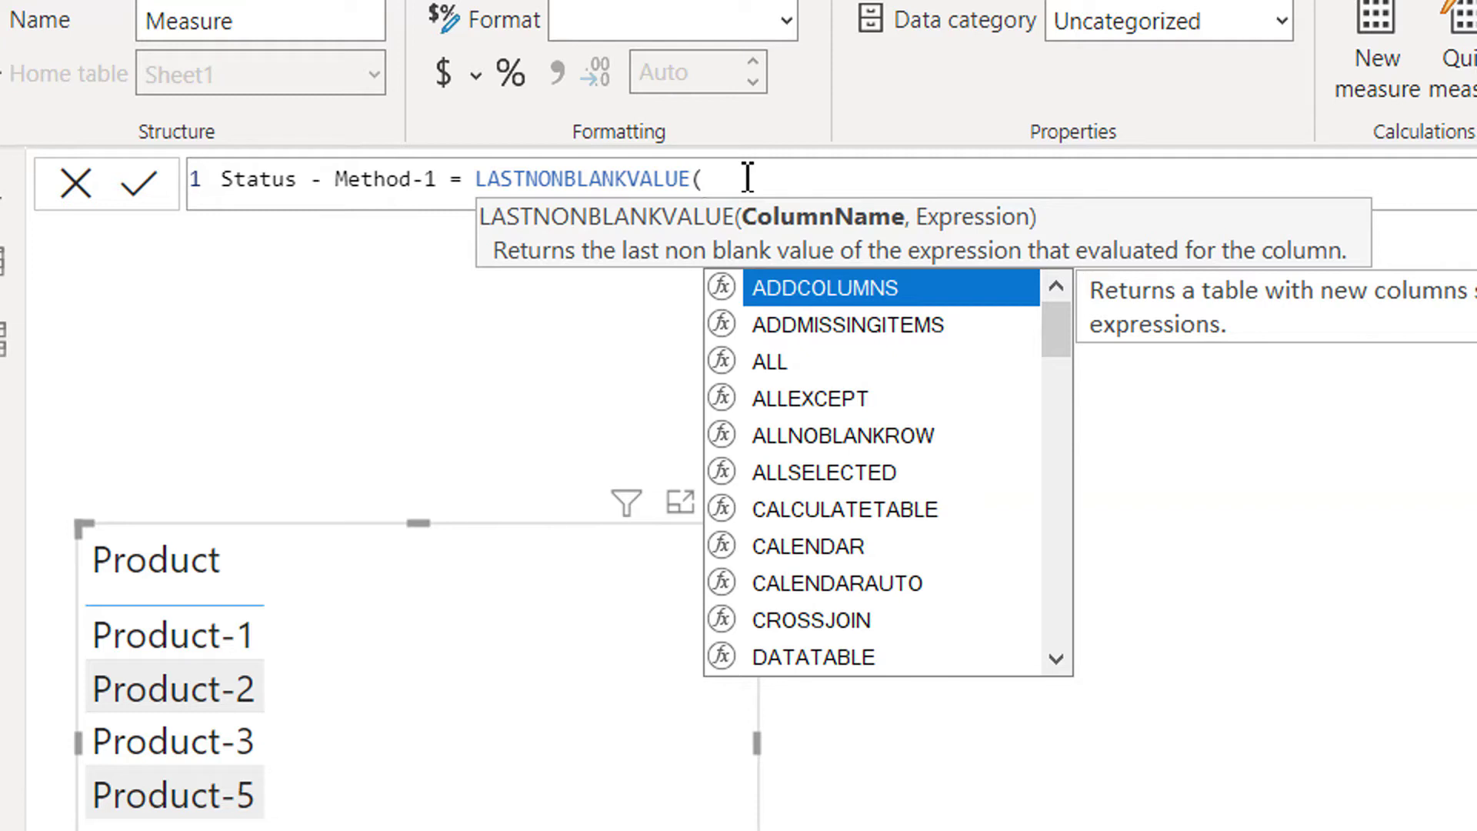
Complete it with arguments Sheet1[Sale Date] and MAX(Sheet1[Status]) and commit the measure
{"action": "type", "text": "sa"}
{"action": "key", "text": "BackSpace"}
{"action": "key", "text": "BackSpace"}
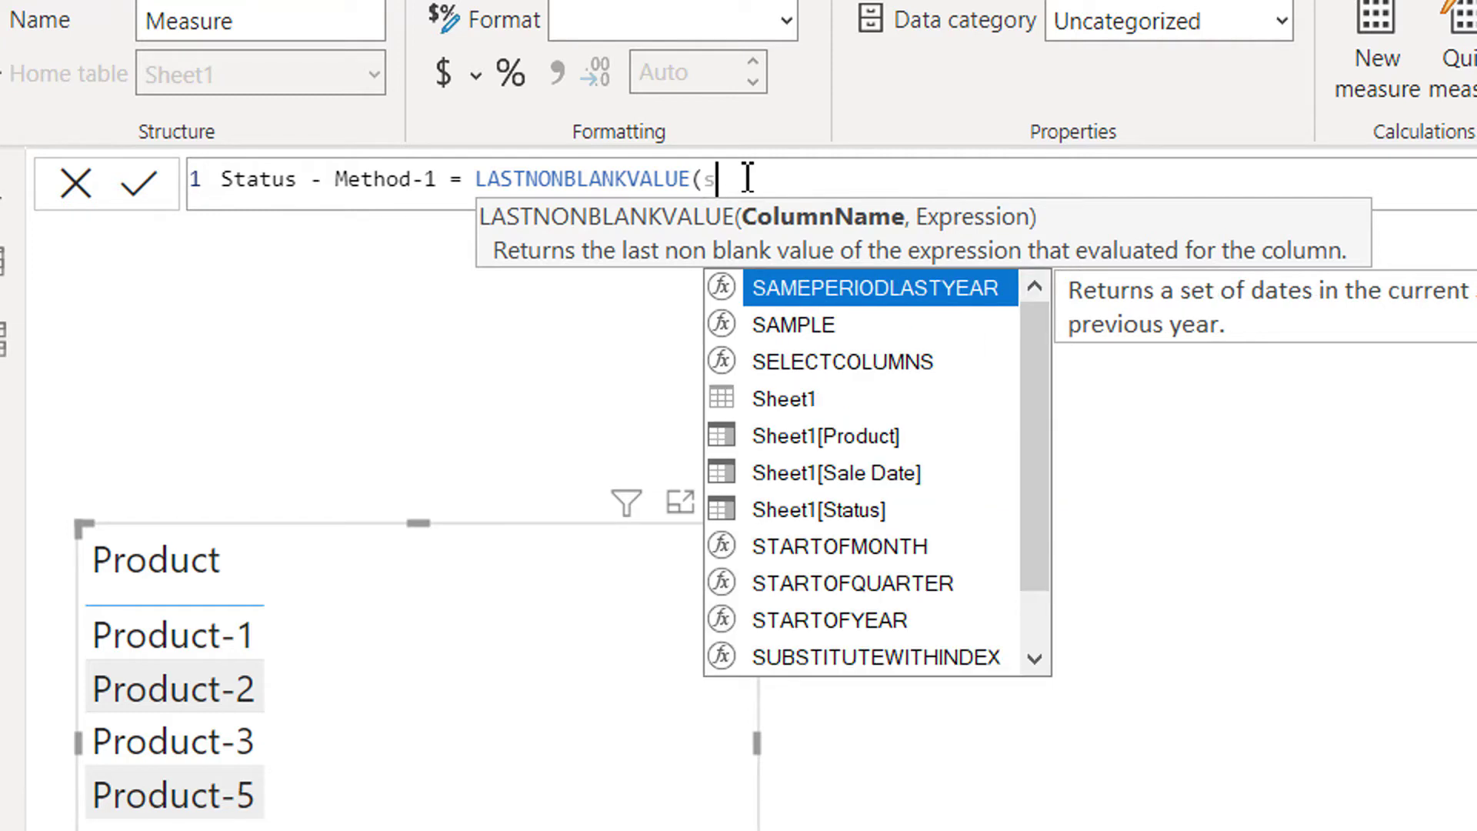
{"action": "type", "text": "she"}
{"action": "key", "text": "Down"}
{"action": "key", "text": "Down"}
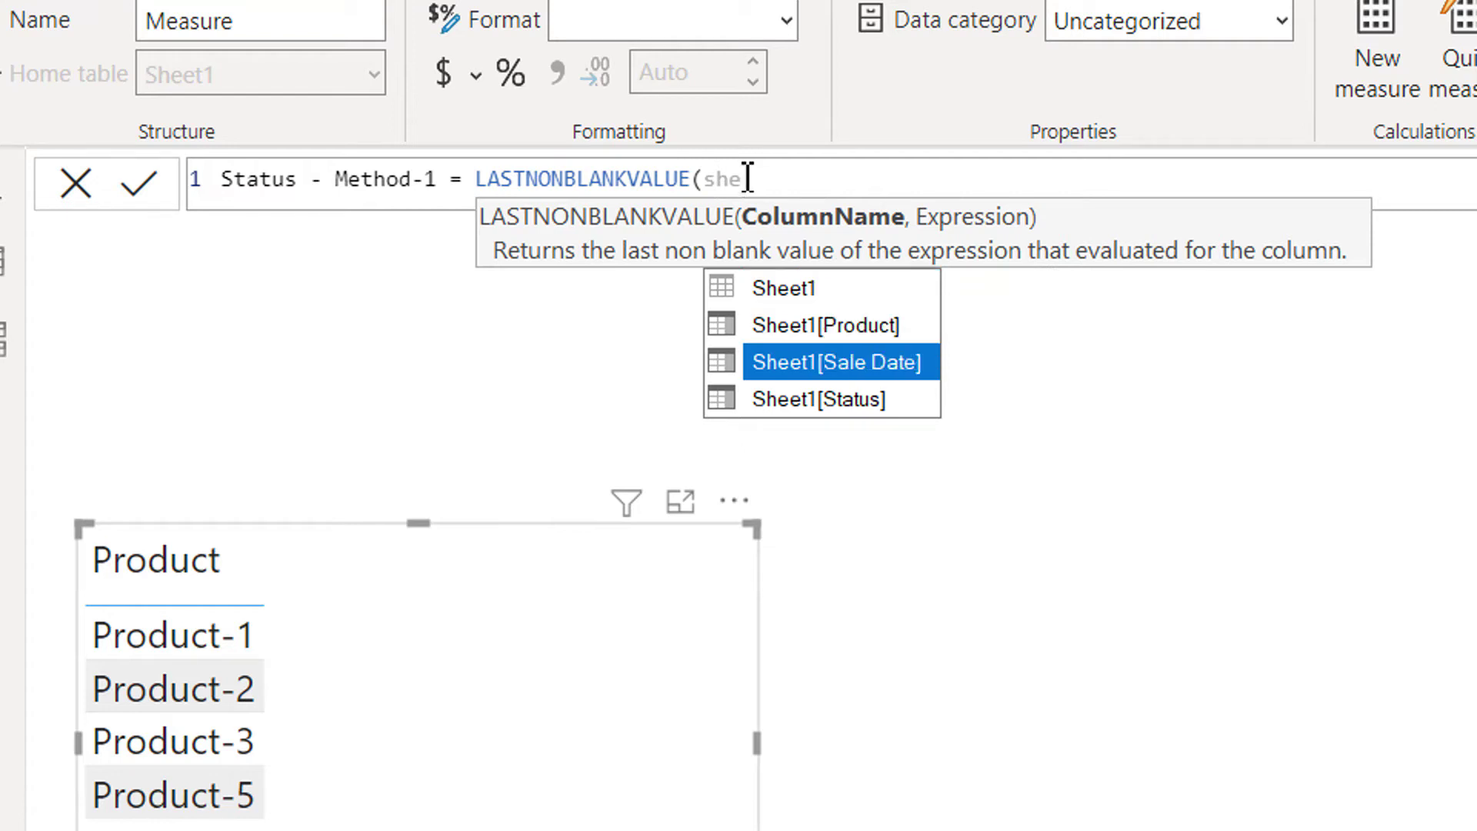
{"action": "key", "text": "Tab"}
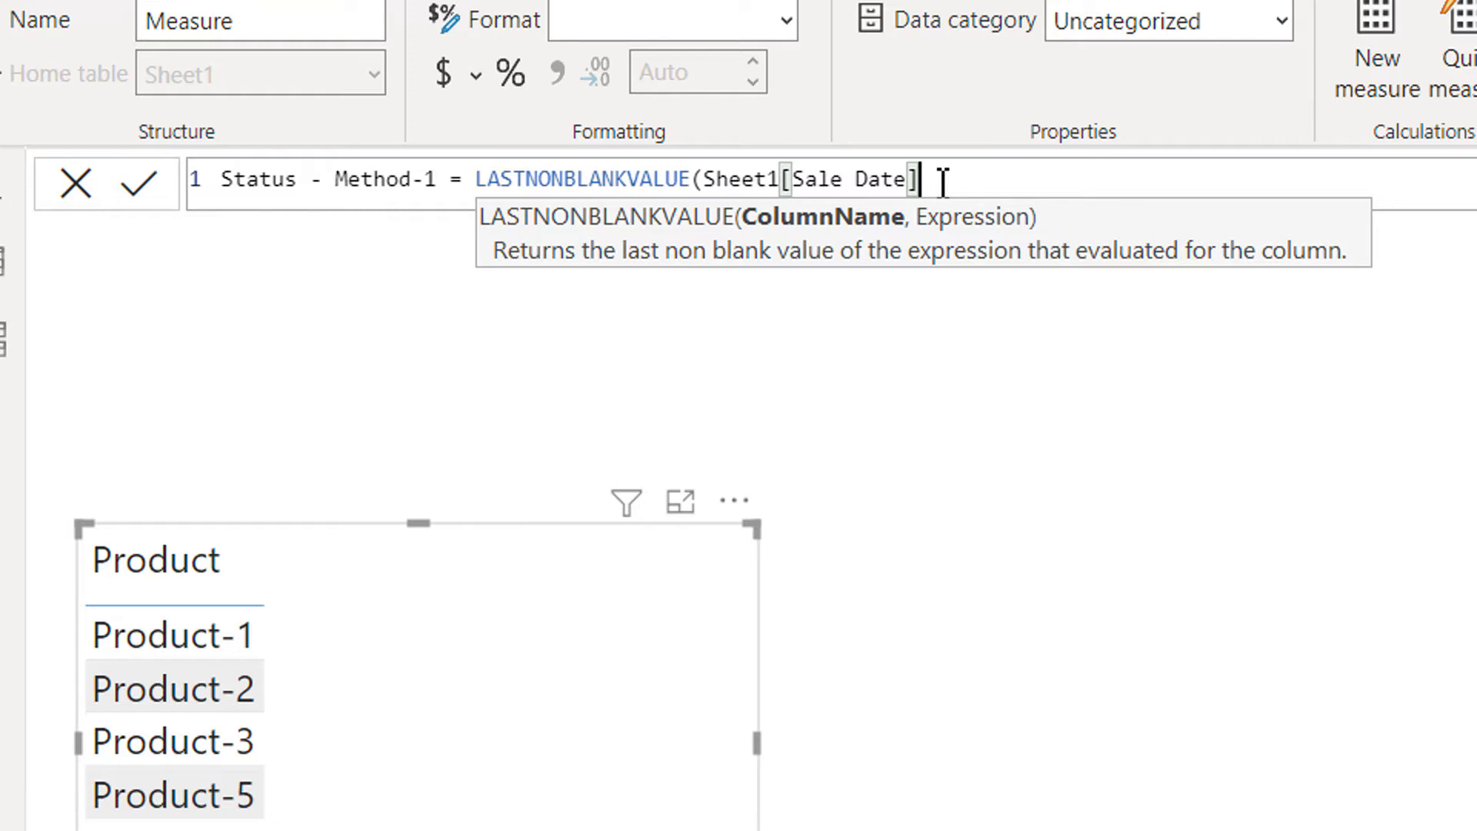
{"action": "type", "text": ","}
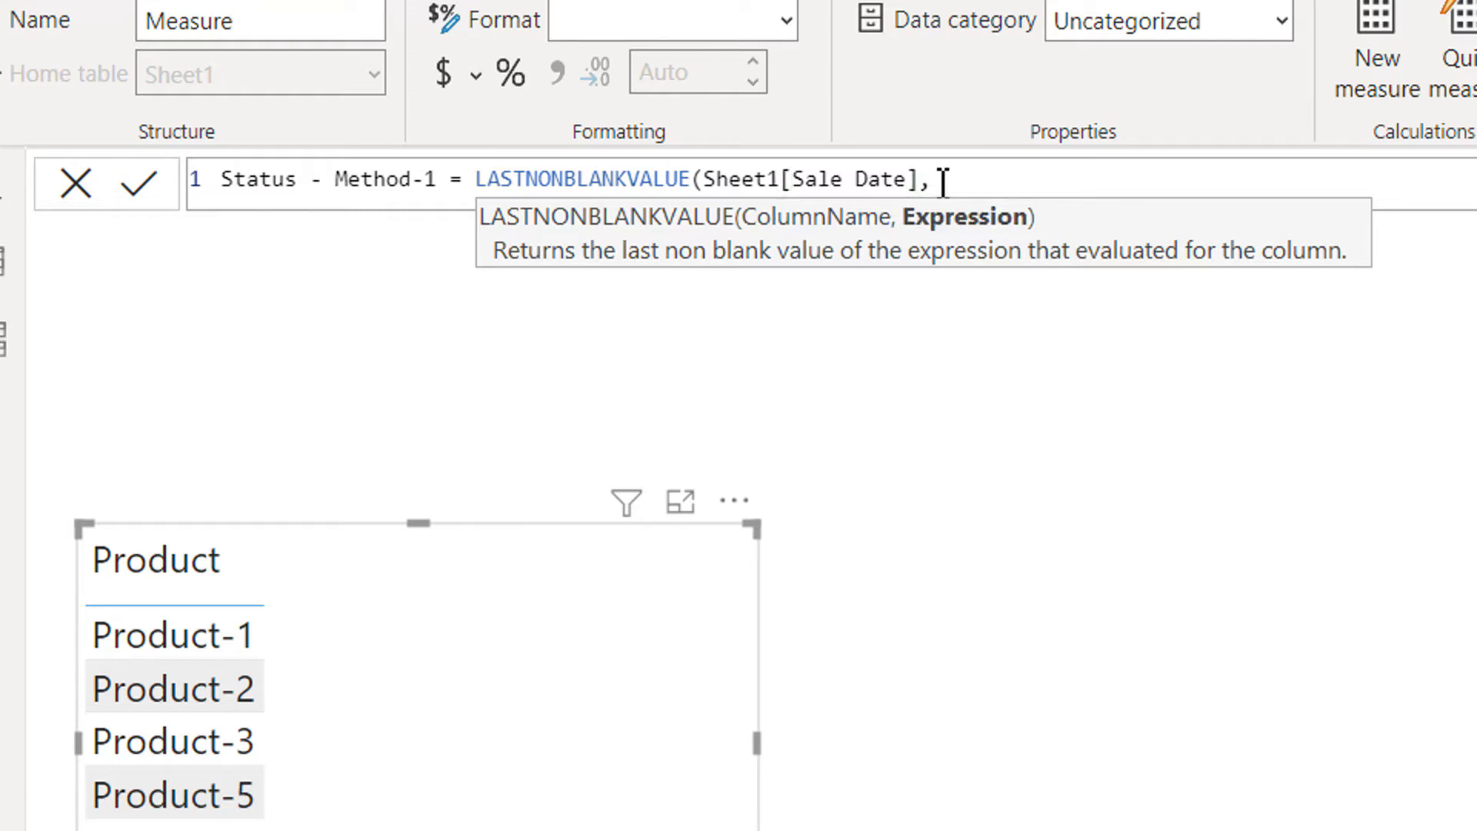
{"action": "type", "text": "max"}
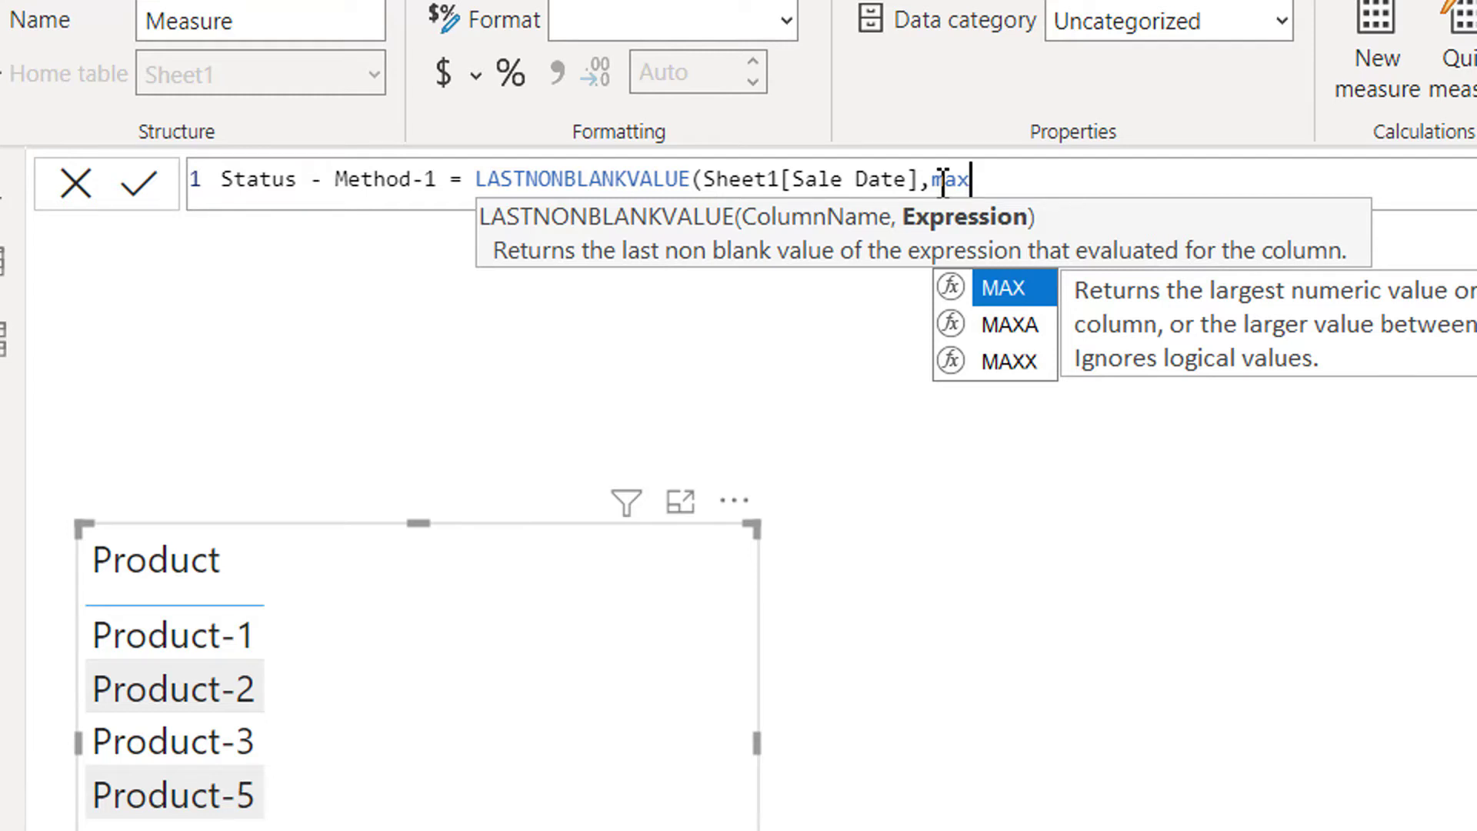
{"action": "key", "text": "Tab"}
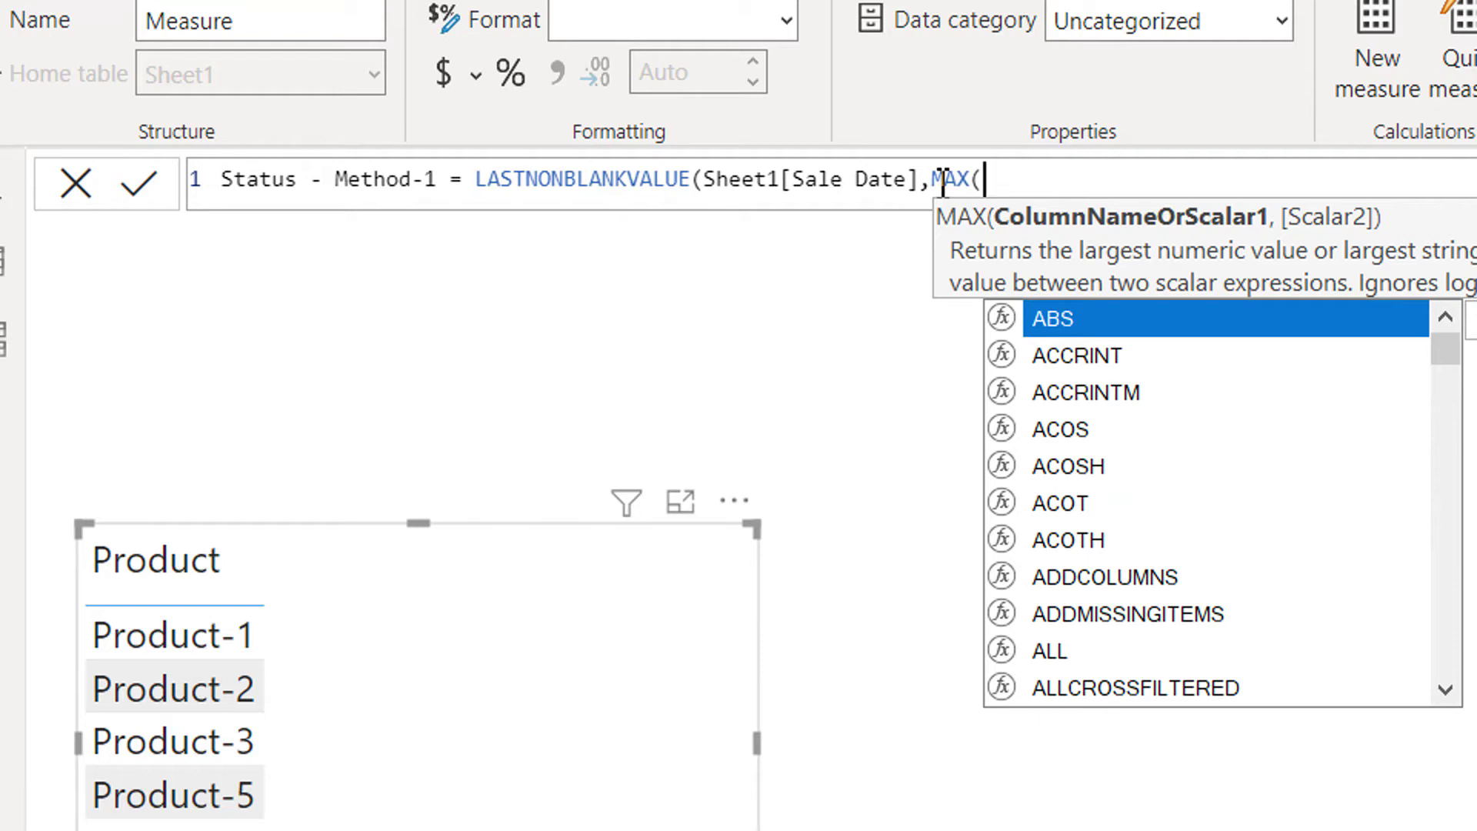
{"action": "type", "text": "st"}
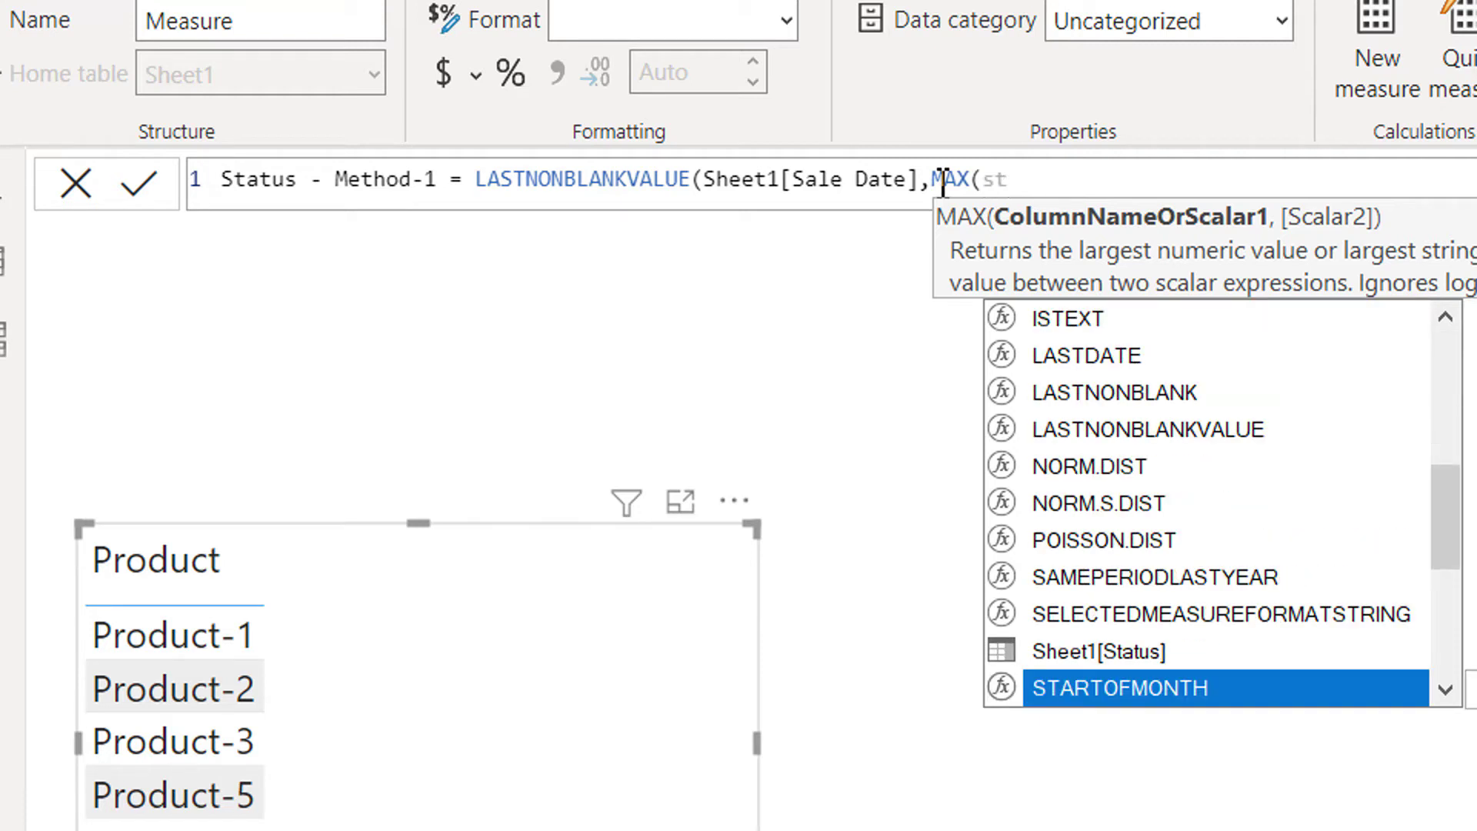
{"action": "key", "text": "Up"}
{"action": "key", "text": "Tab"}
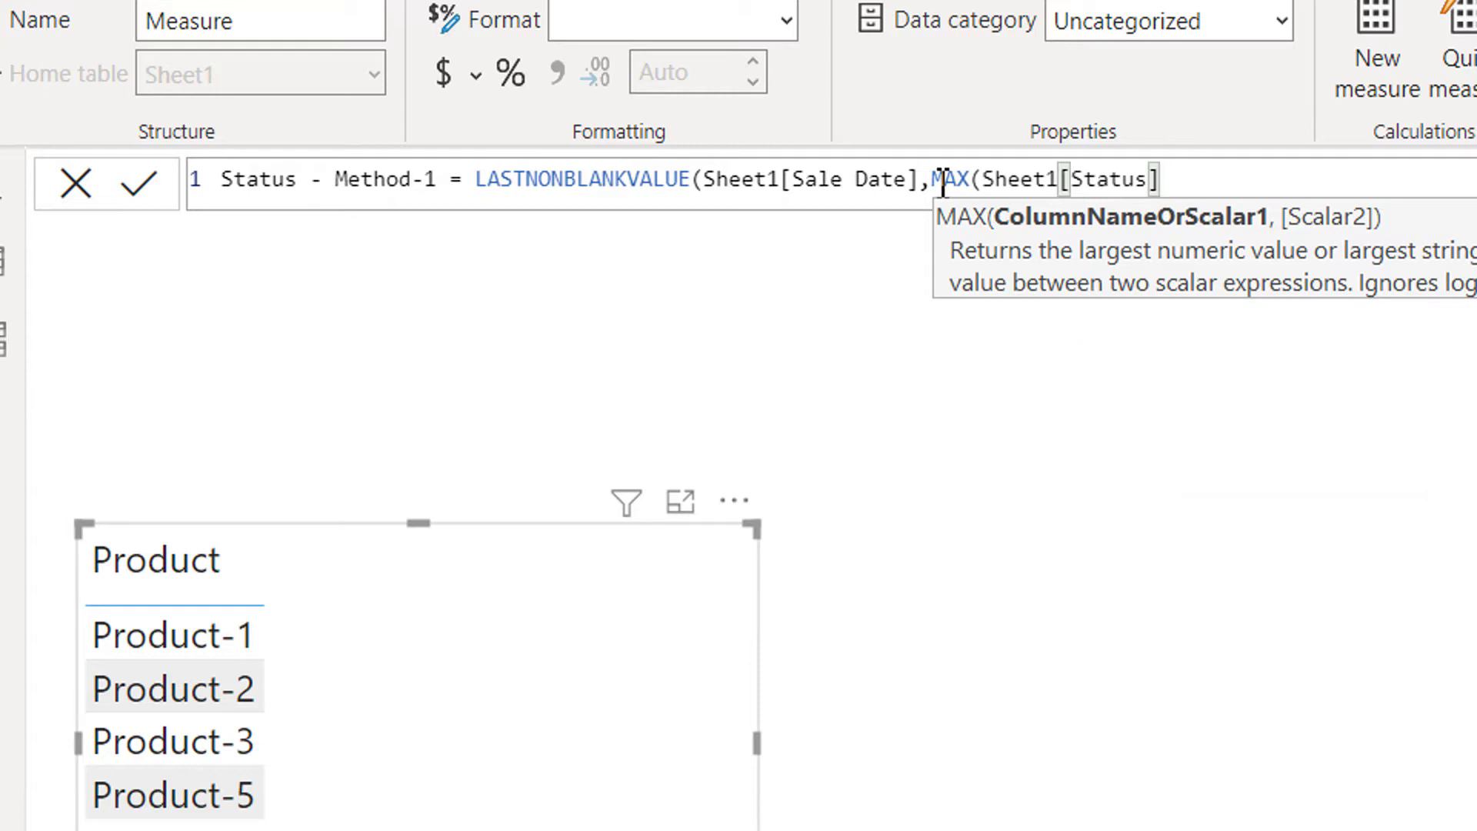
{"action": "type", "text": ")"}
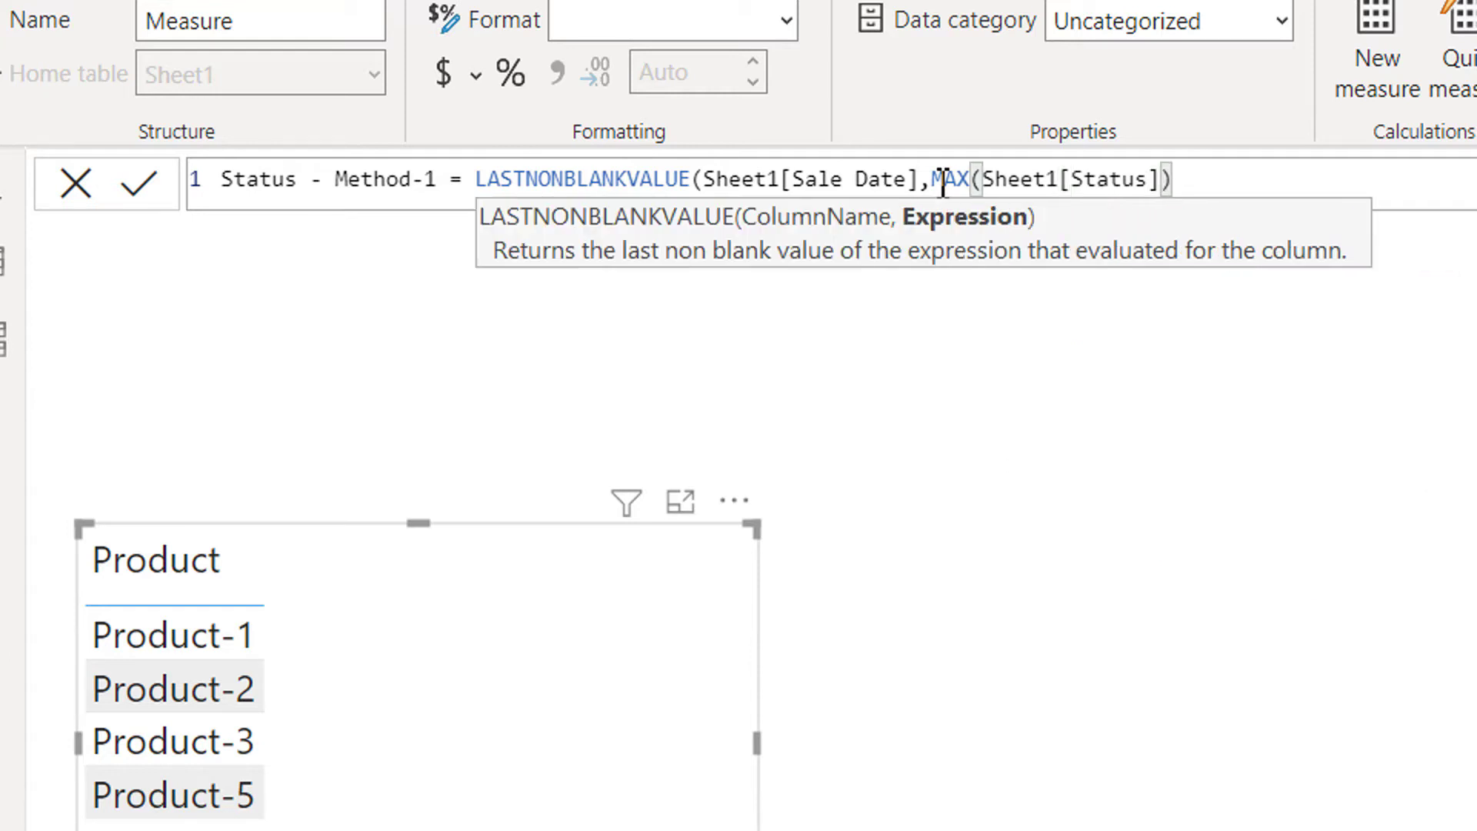
{"action": "type", "text": ")"}
{"action": "key", "text": "Return"}
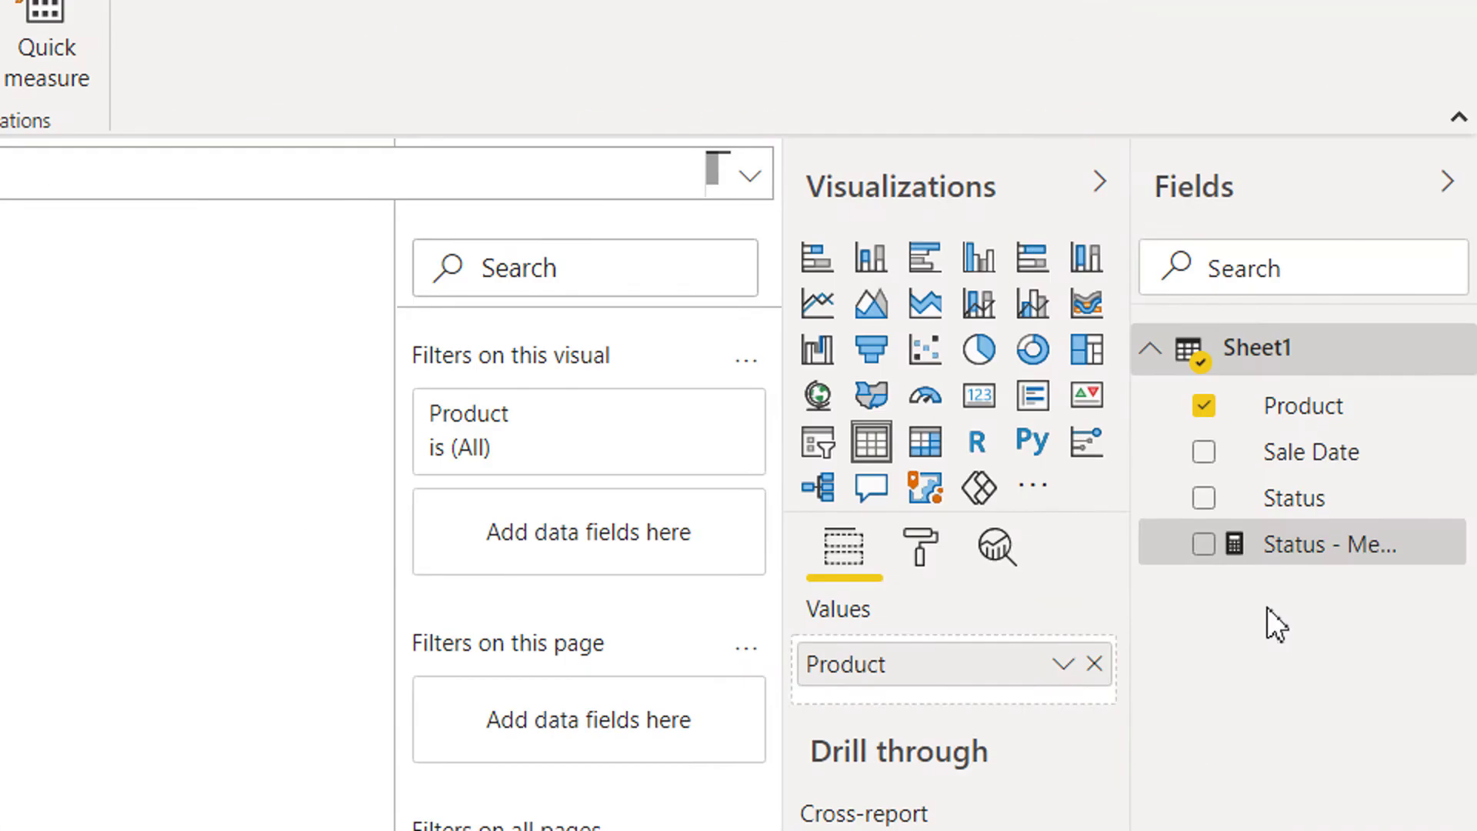
Add Status - Method-1 to the product table, then bring up the Excel sales workbook
{"action": "left_click_drag", "start_coordinate": [1355, 550], "coordinate": [0, 830]}
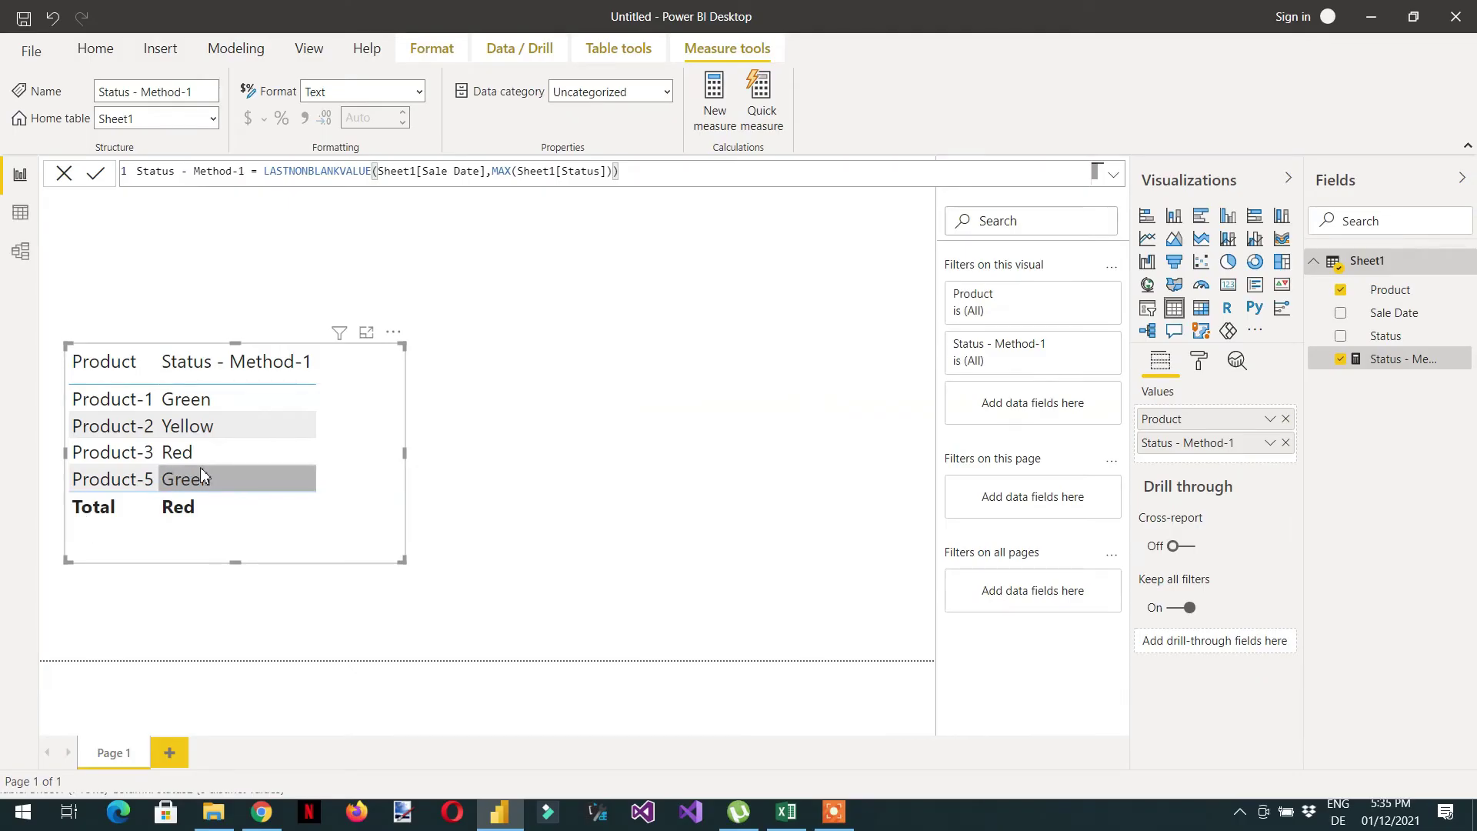
{"action": "left_click", "coordinate": [786, 813]}
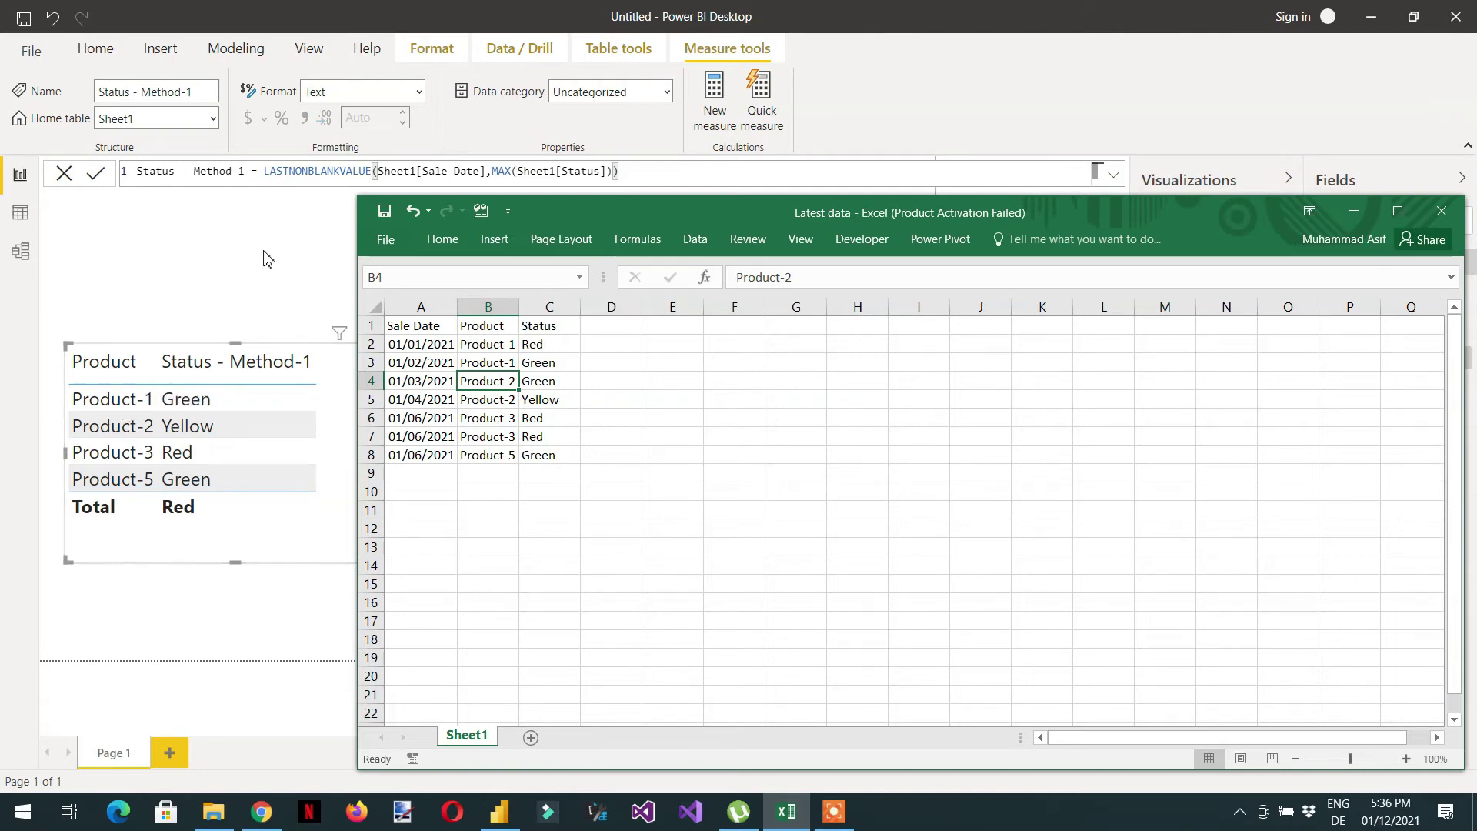
{"action": "left_click", "coordinate": [267, 259]}
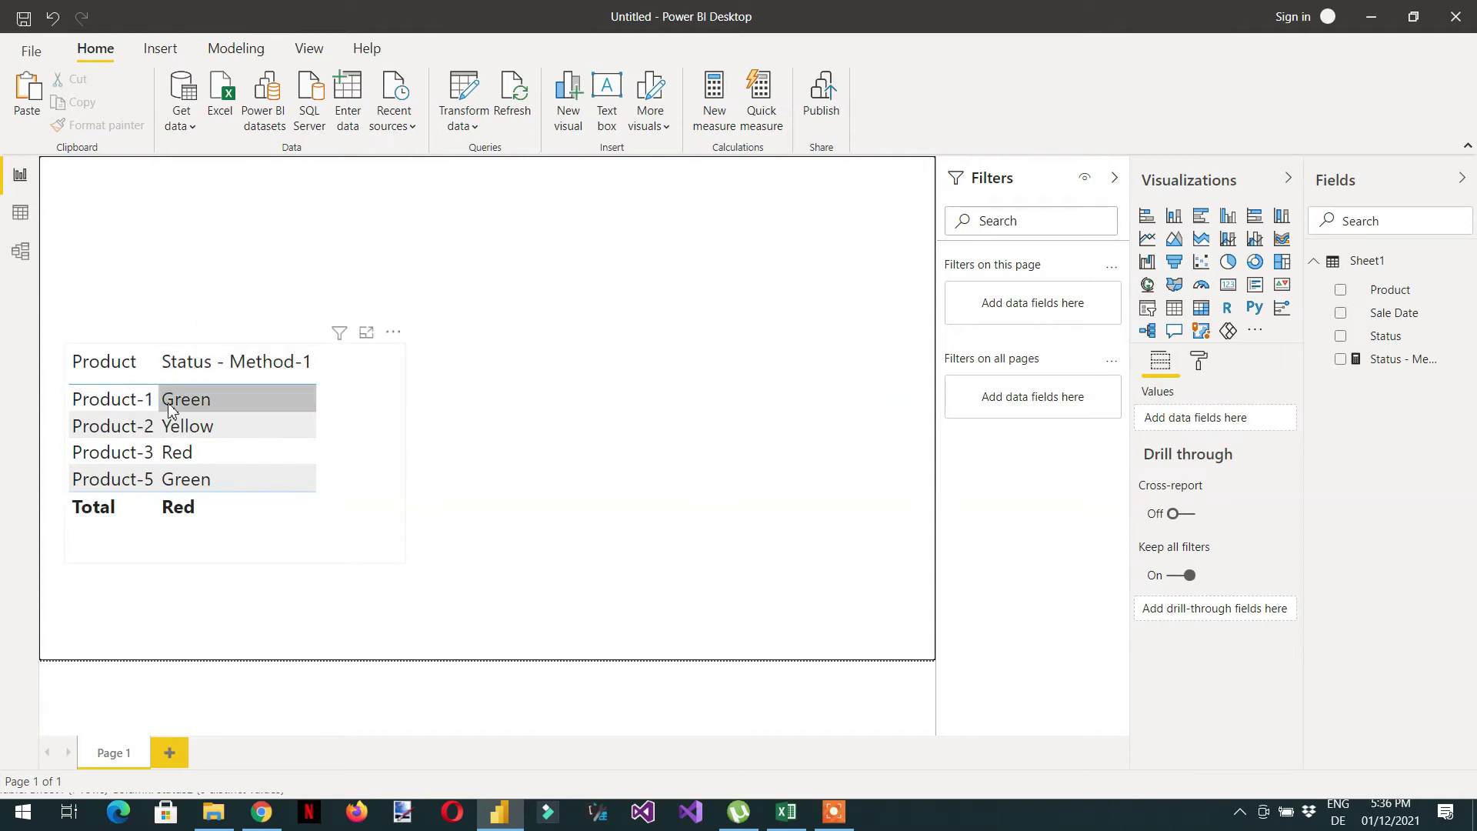
{"action": "left_click", "coordinate": [1385, 360]}
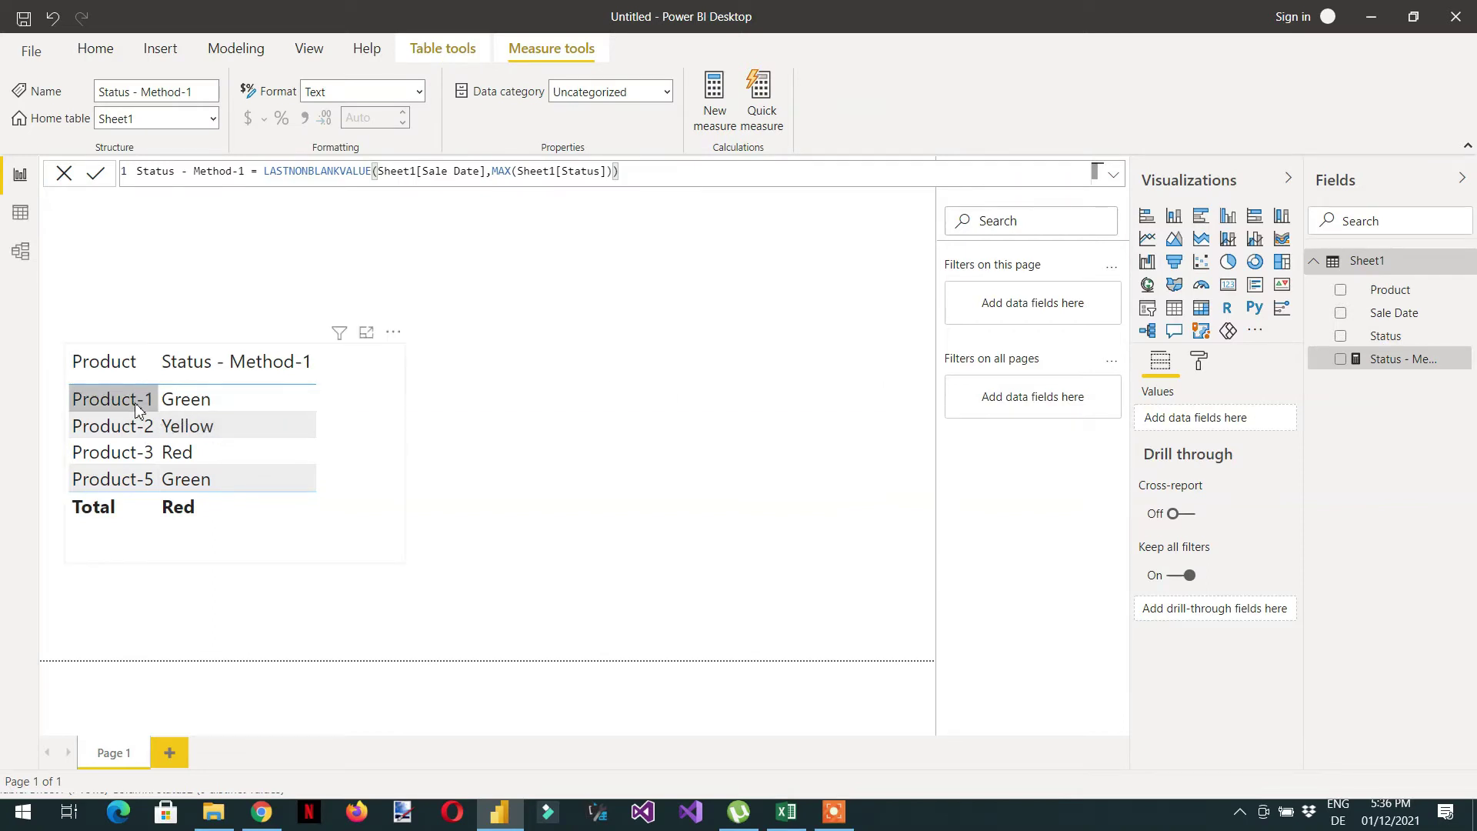
{"action": "key", "text": "alt+Tab"}
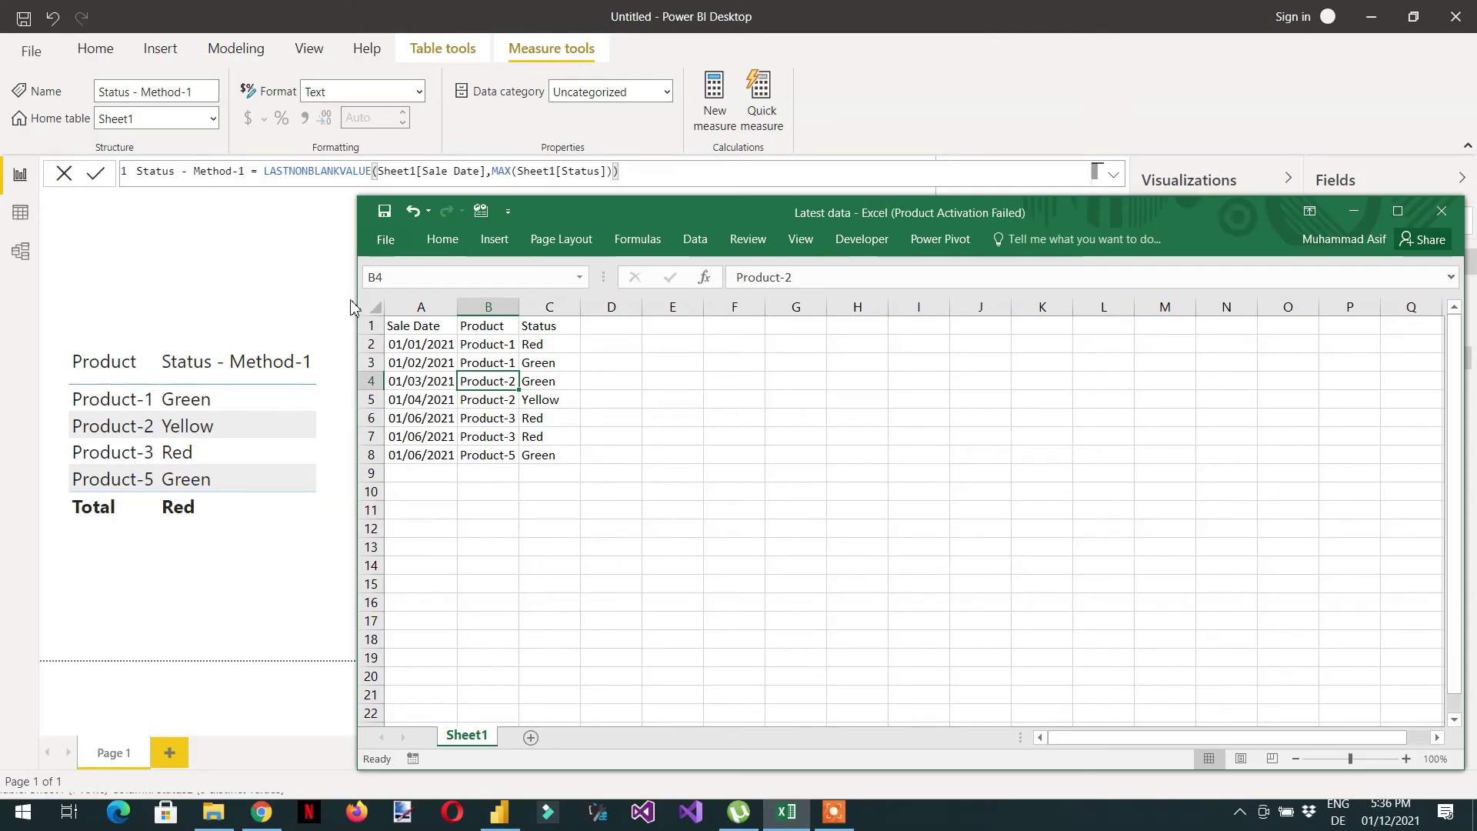
Swap MAX for MIN in Status - Method-1 so the Total reads Green, then switch to Excel
{"action": "left_click", "coordinate": [243, 362]}
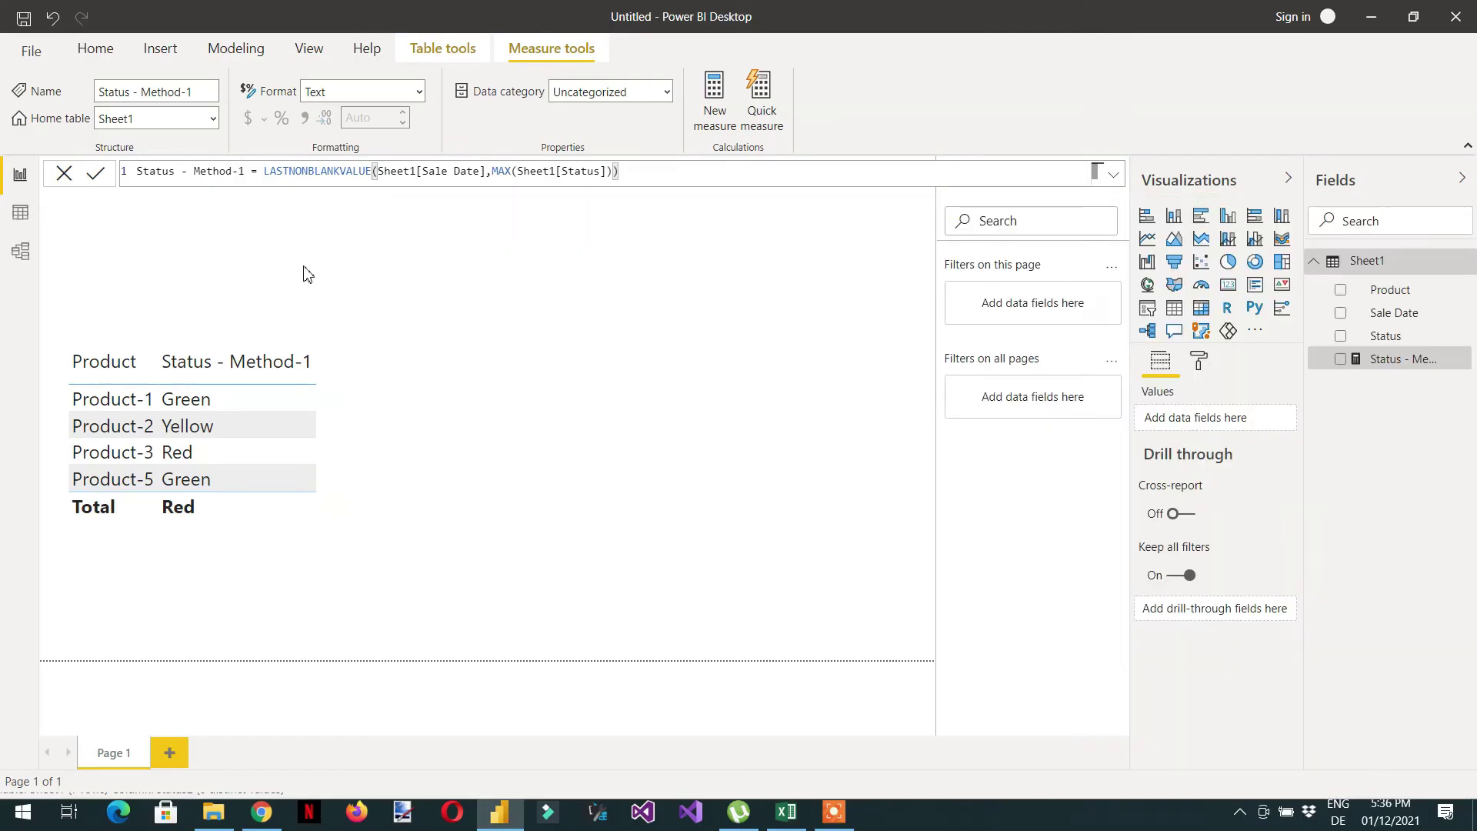
{"action": "left_click", "coordinate": [306, 275]}
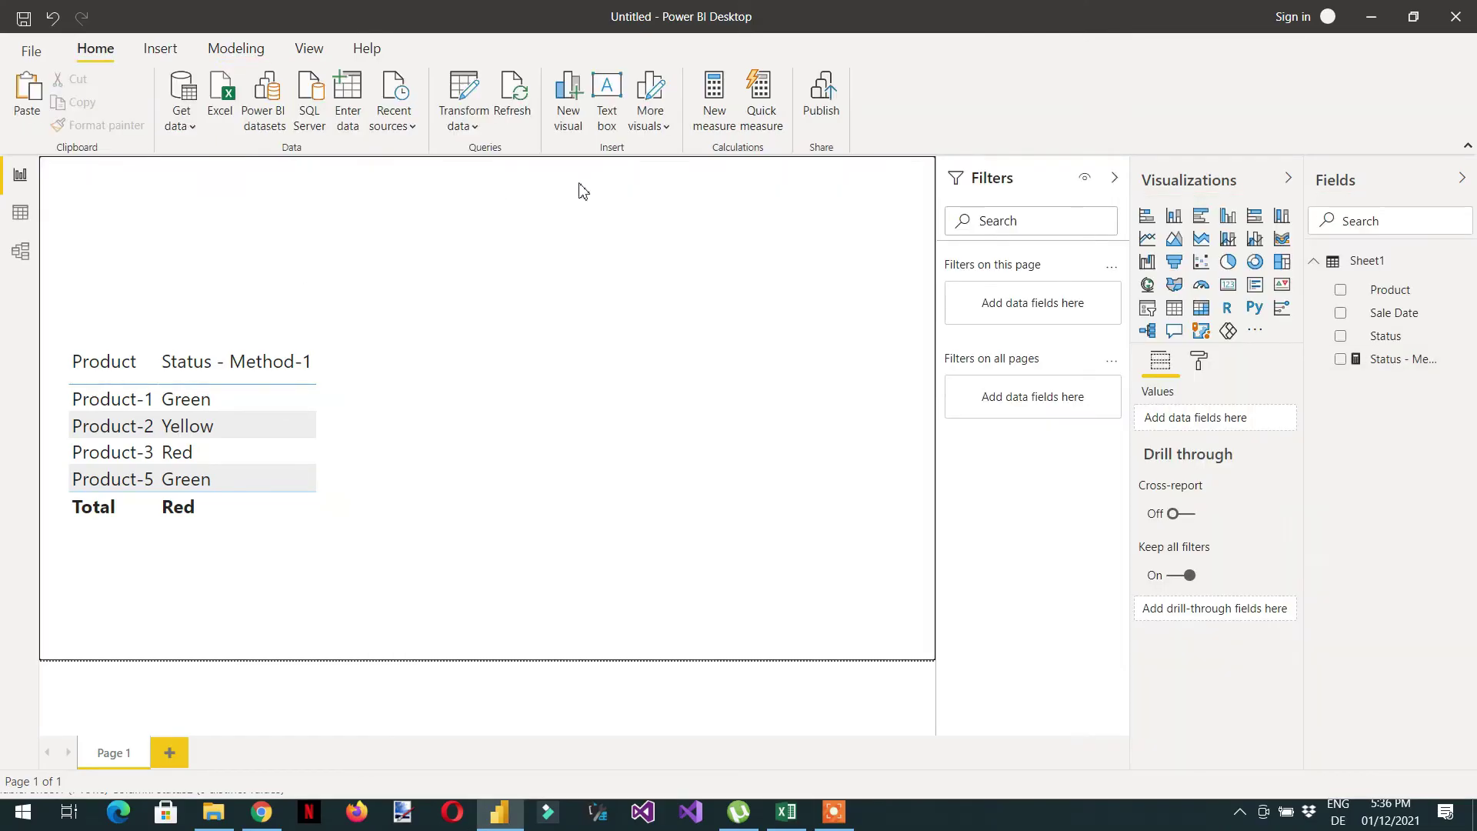
{"action": "left_click", "coordinate": [1397, 367]}
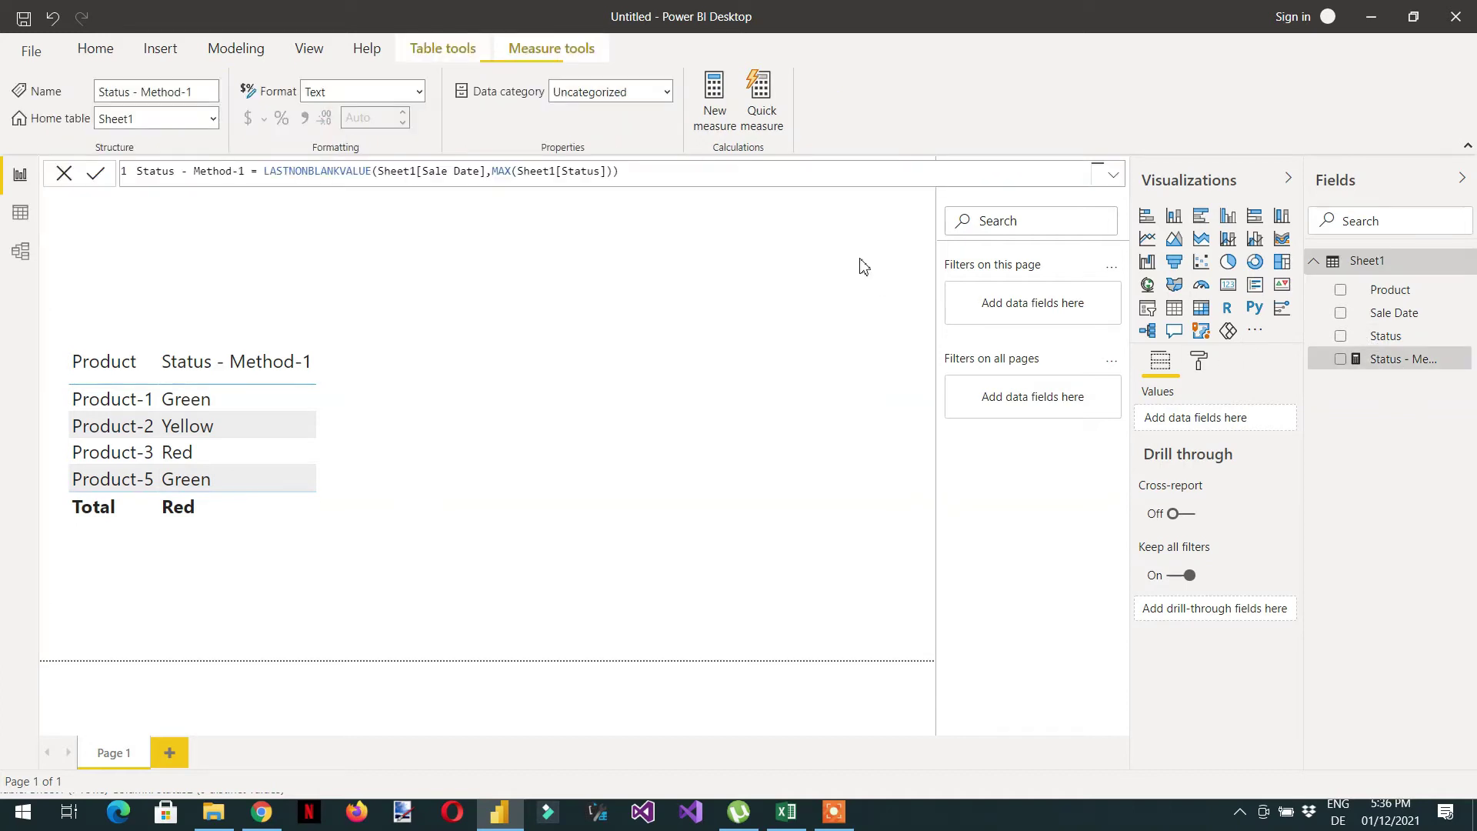
{"action": "left_click", "coordinate": [501, 172]}
{"action": "type", "text": "MIN"}
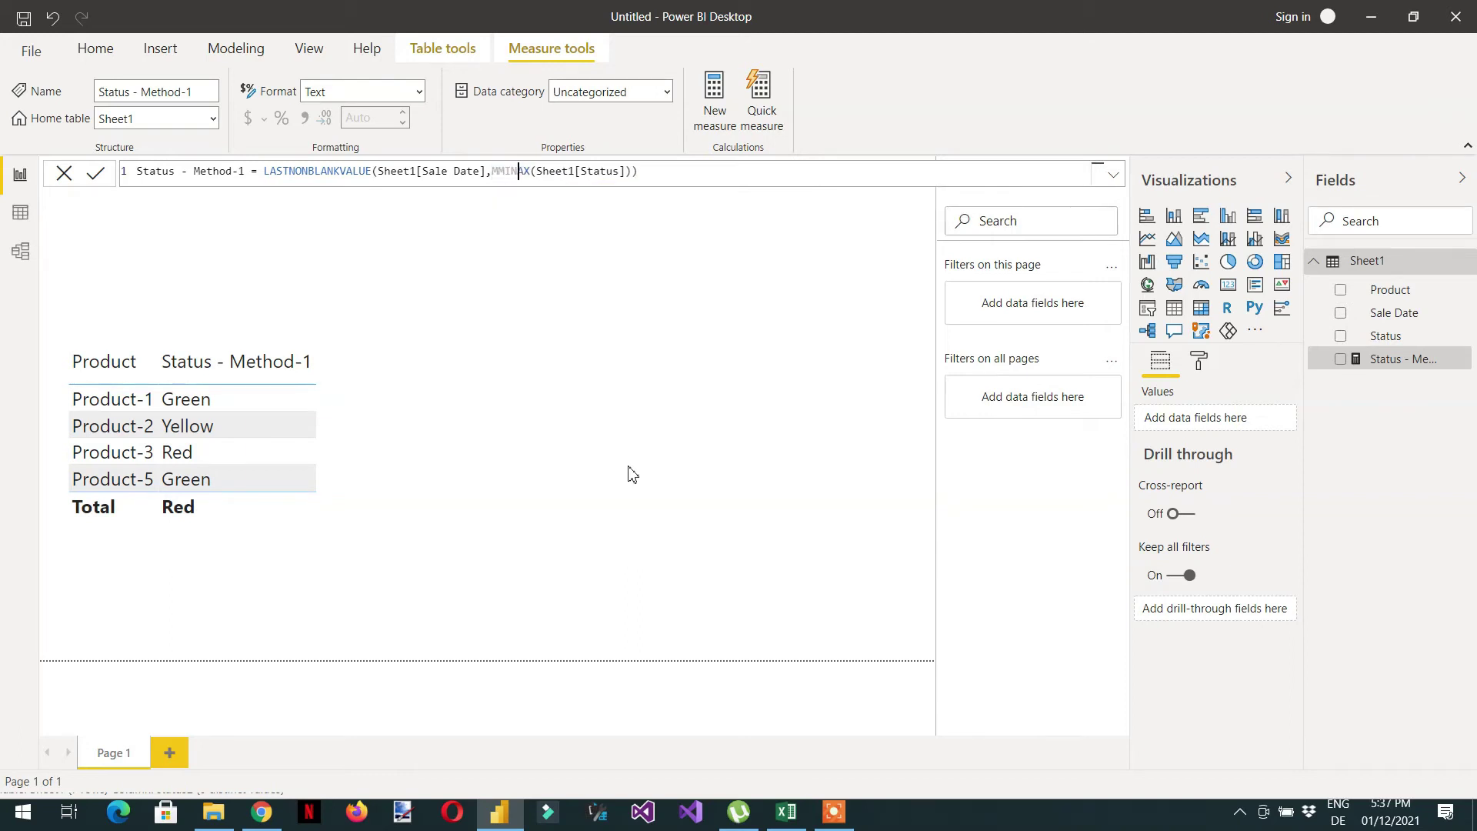
{"action": "key", "text": "Return"}
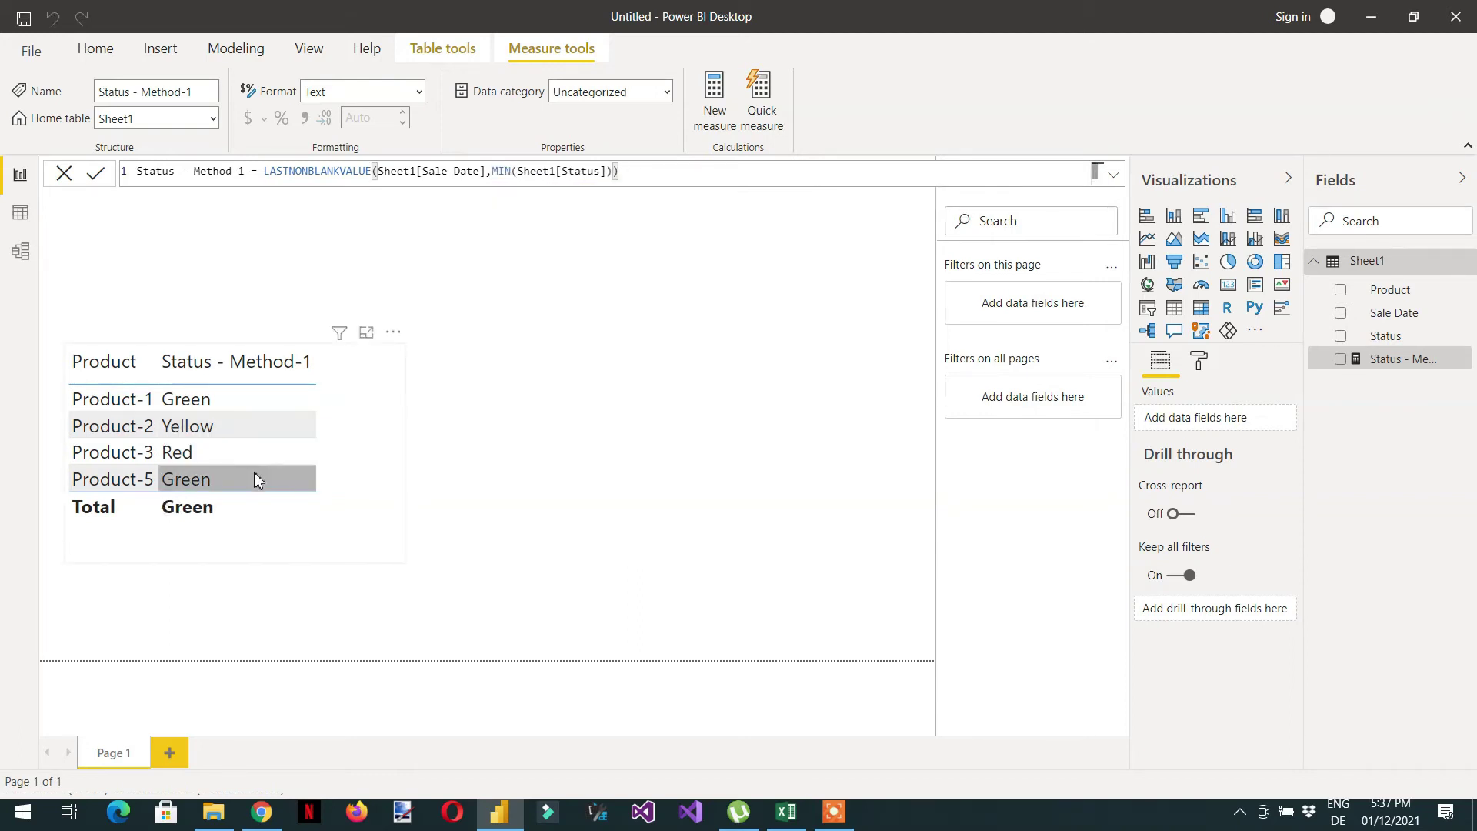
{"action": "key", "text": "alt+Tab"}
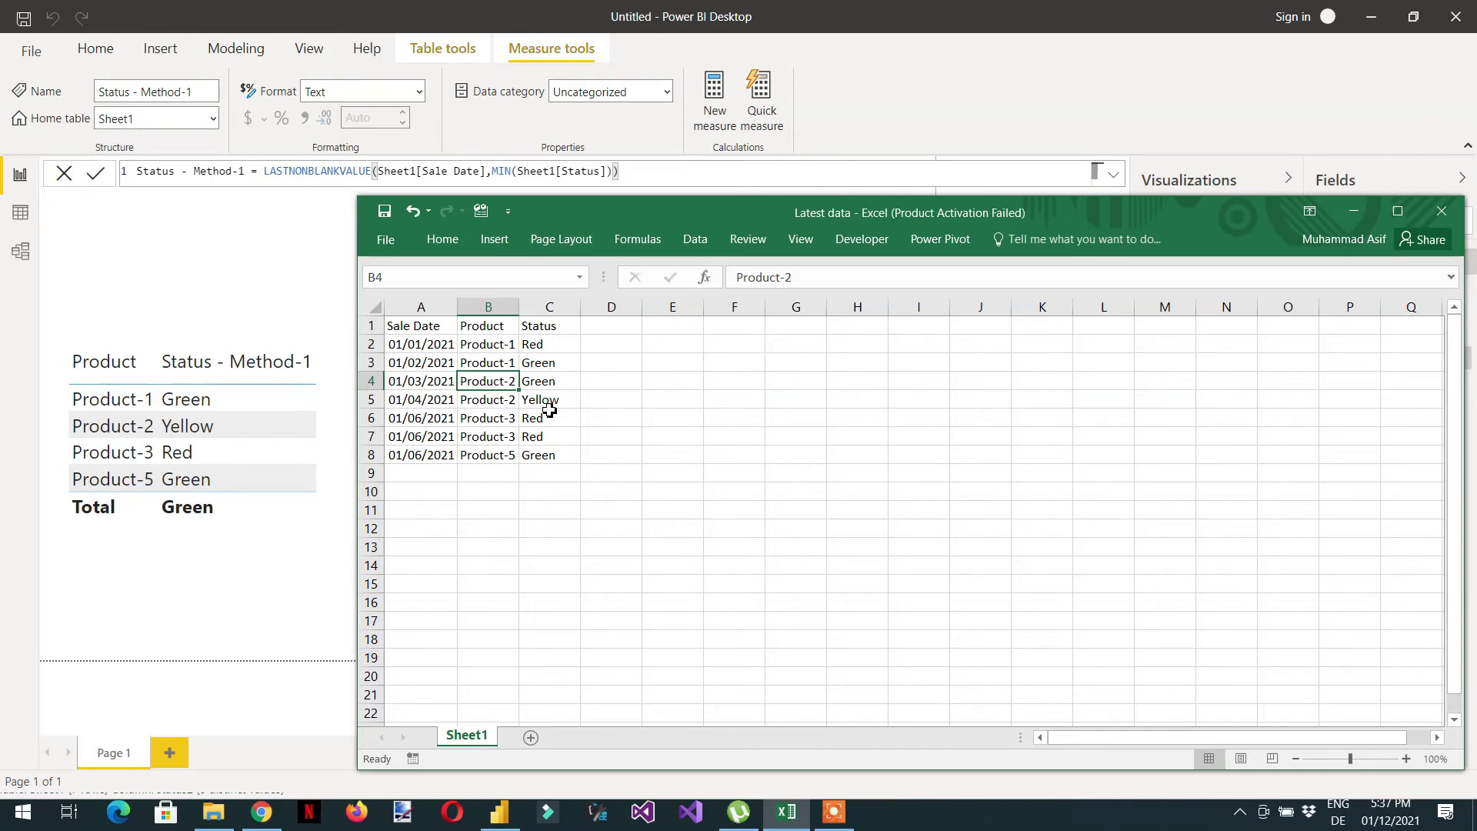
Bring the Power BI report back in front of the Latest data workbook
{"action": "left_click", "coordinate": [290, 611]}
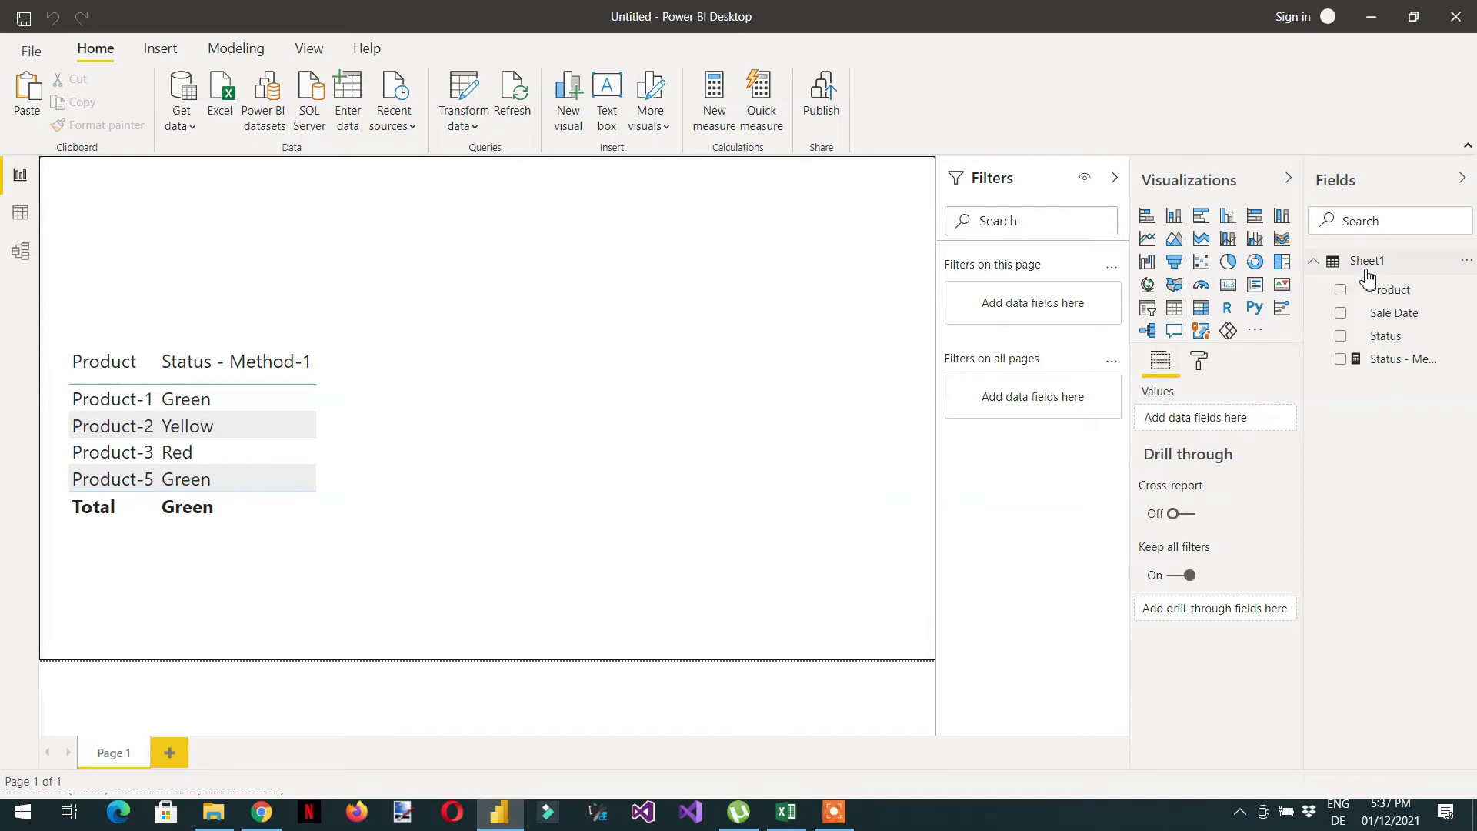
{"action": "mouse_move", "coordinate": [1367, 278]}
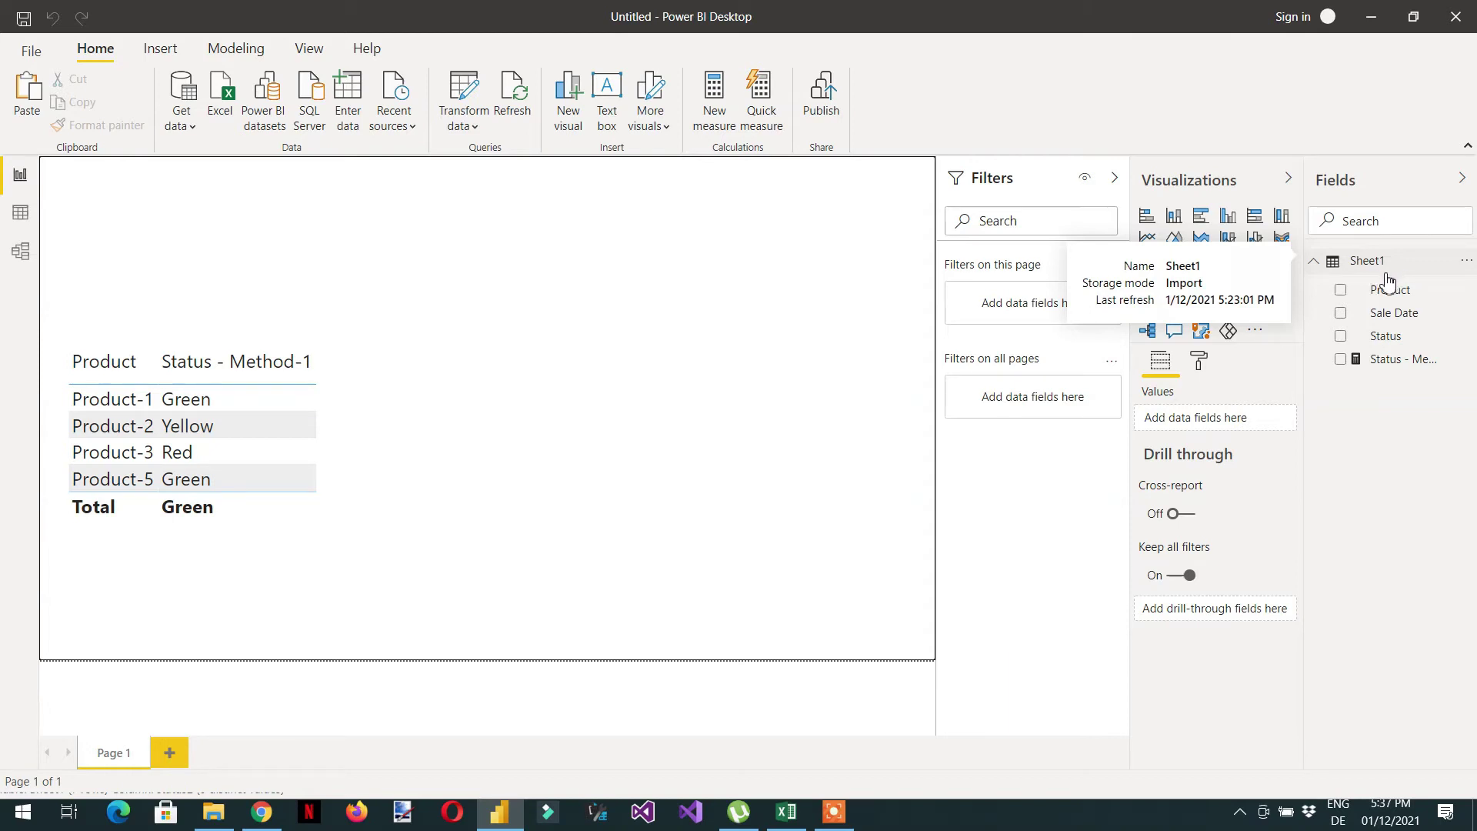
Create a new measure and begin its formula as 'Staus - Method 2 ='
{"action": "left_click", "coordinate": [715, 123]}
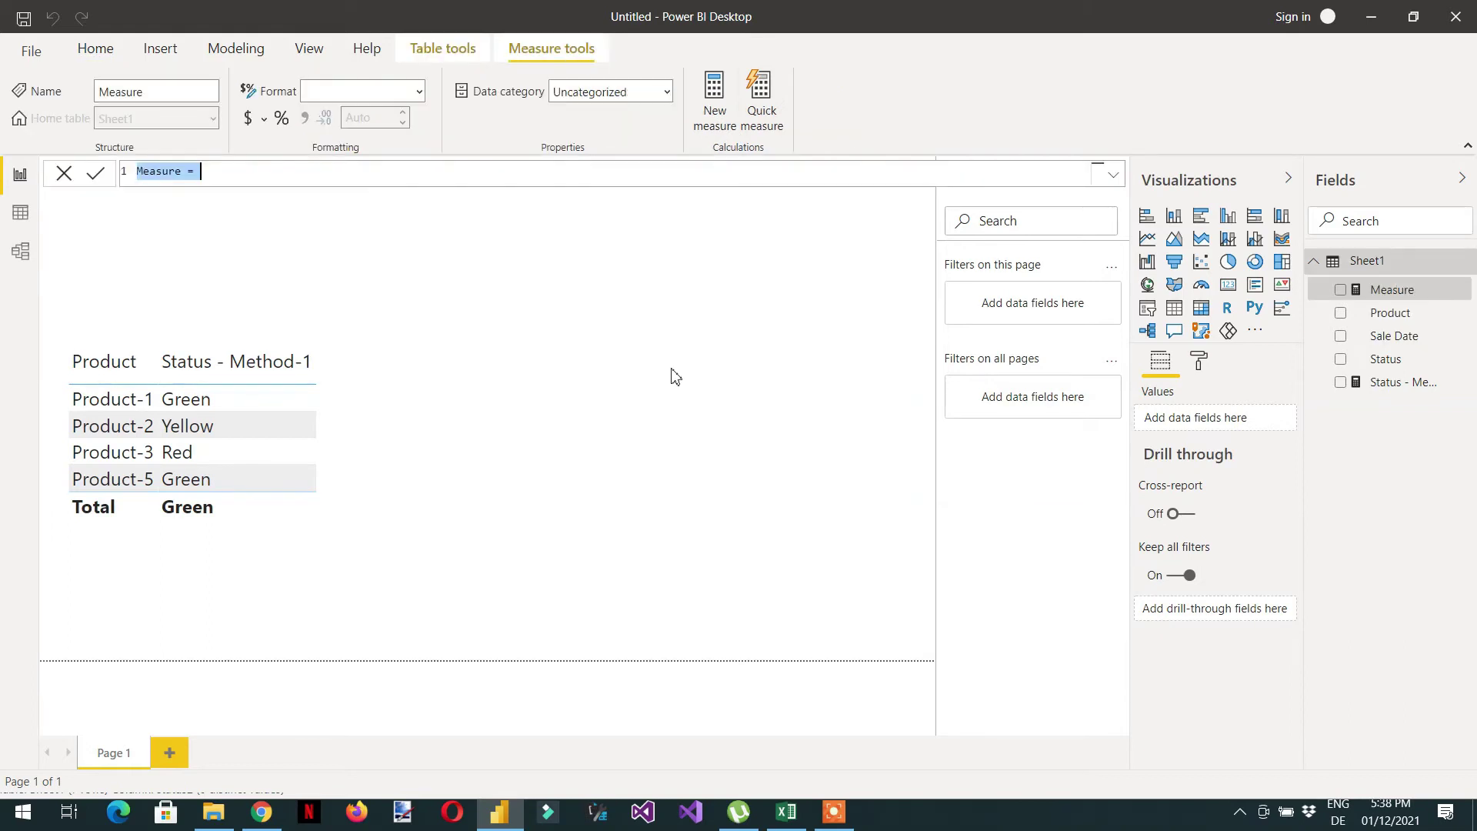
{"action": "type", "text": "M"}
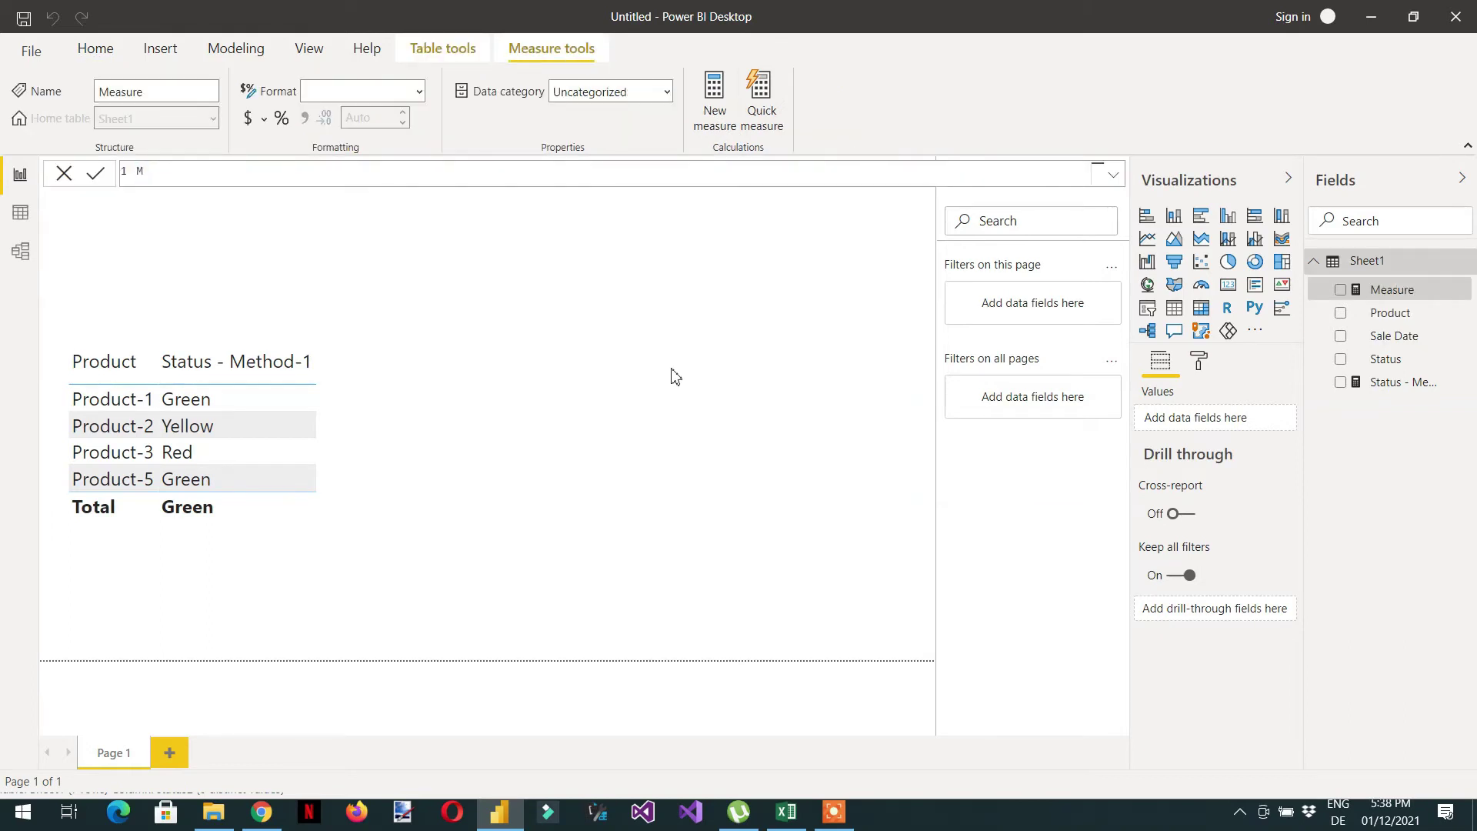
{"action": "key", "text": "BackSpace"}
{"action": "type", "text": "Staus - Method 2 ="}
On a new line, declare VAR CurrentProduct using SELECTEDVALUE
{"action": "key", "text": "shift+Return"}
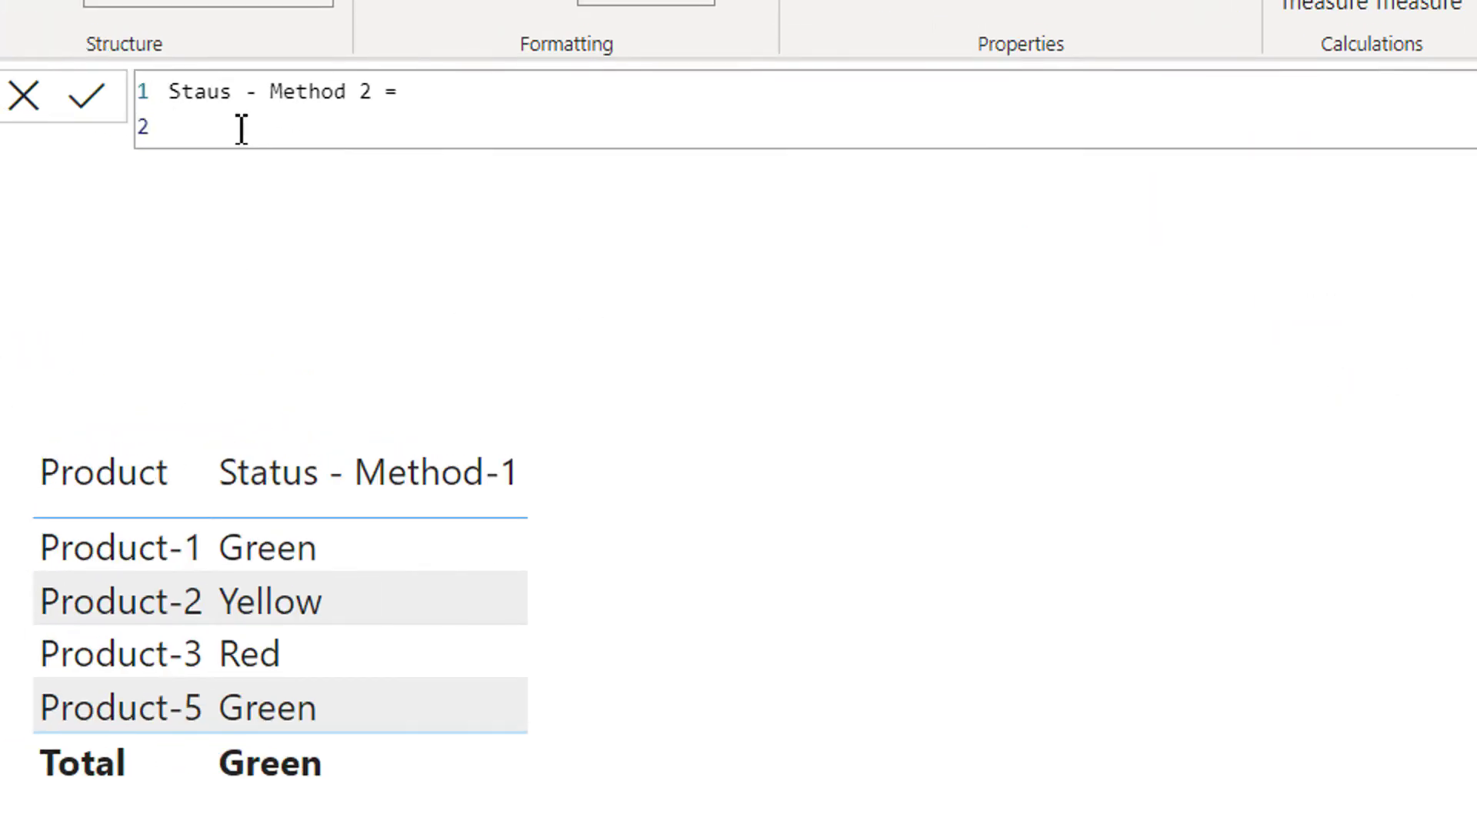
{"action": "type", "text": "Va"}
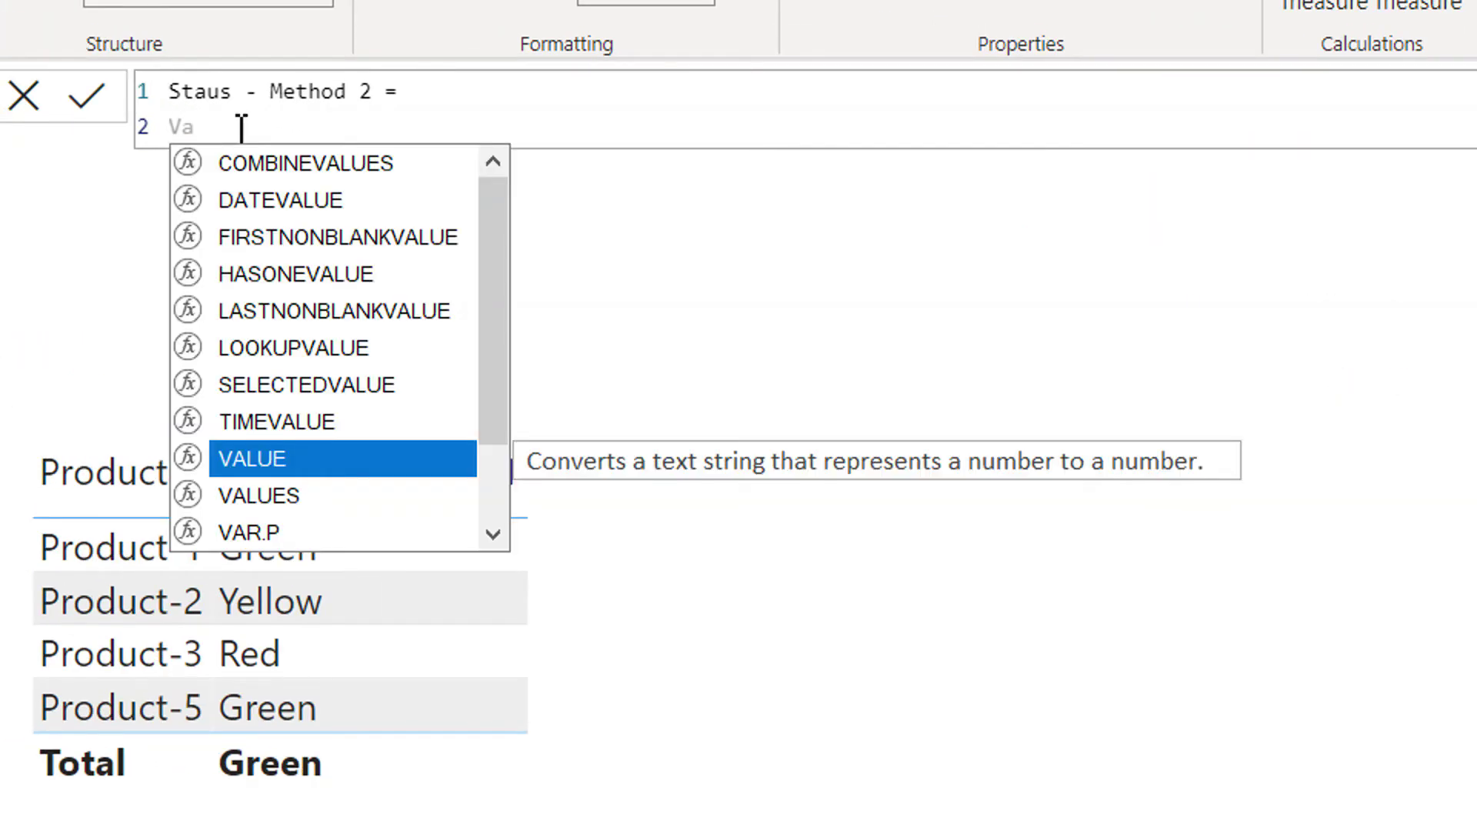
{"action": "key", "text": "BackSpace"}
{"action": "type", "text": "ar "}
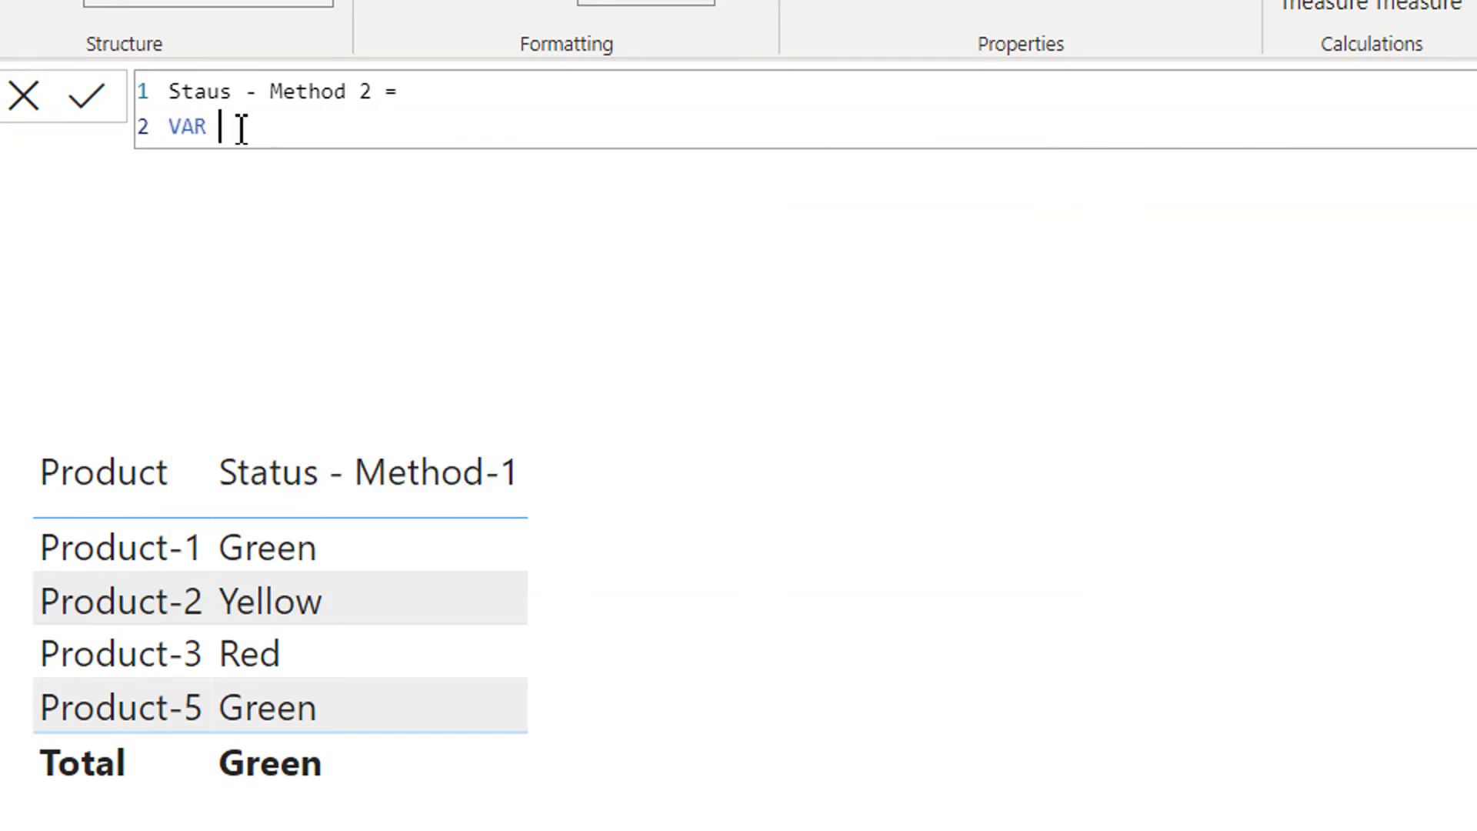
{"action": "type", "text": "= [Curr"}
{"action": "type", "text": "nt"}
{"action": "key", "text": "BackSpace"}
{"action": "key", "text": "BackSpace"}
{"action": "type", "text": "entProduct "}
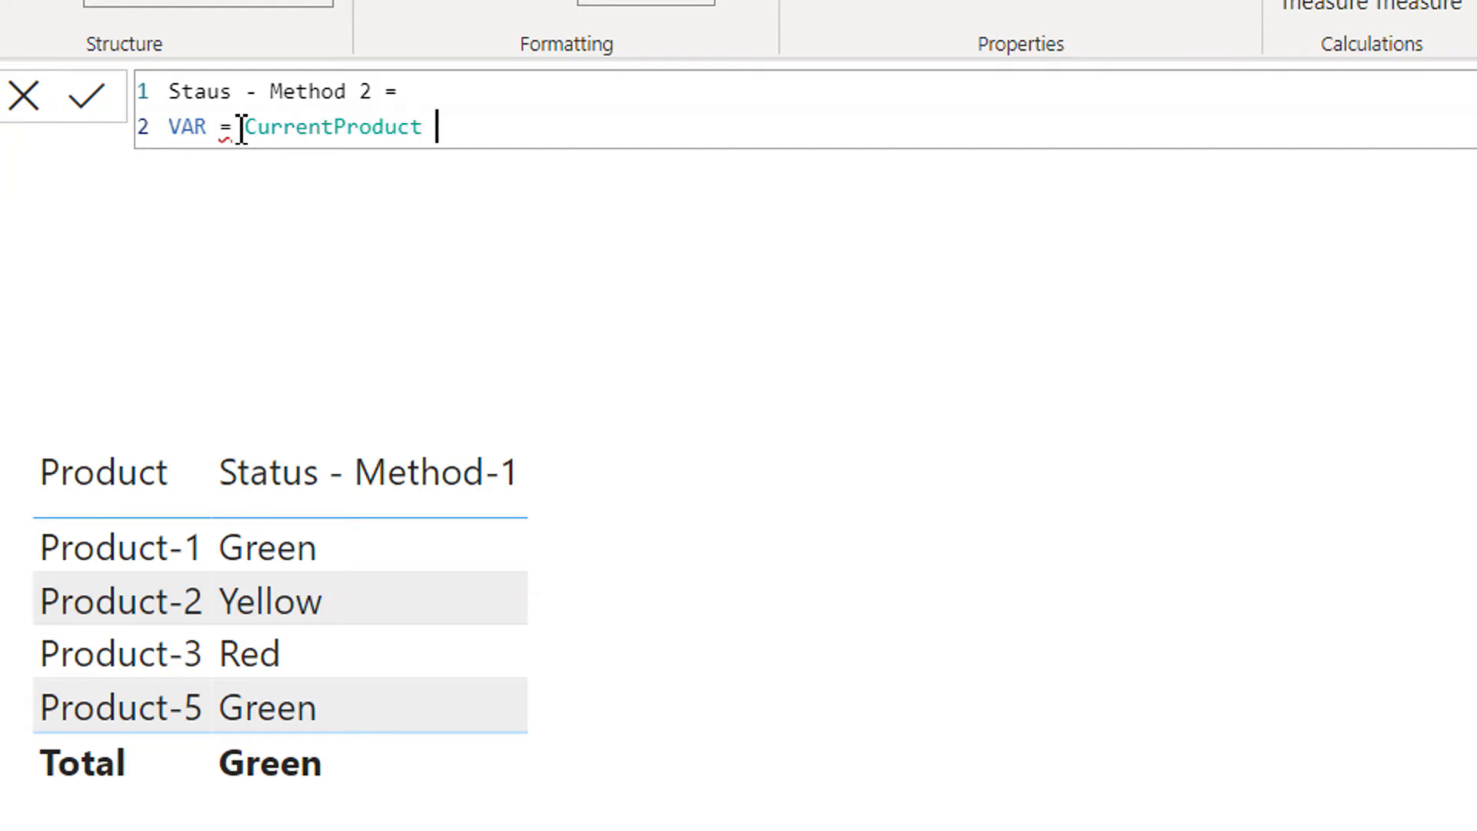
{"action": "type", "text": "= sele"}
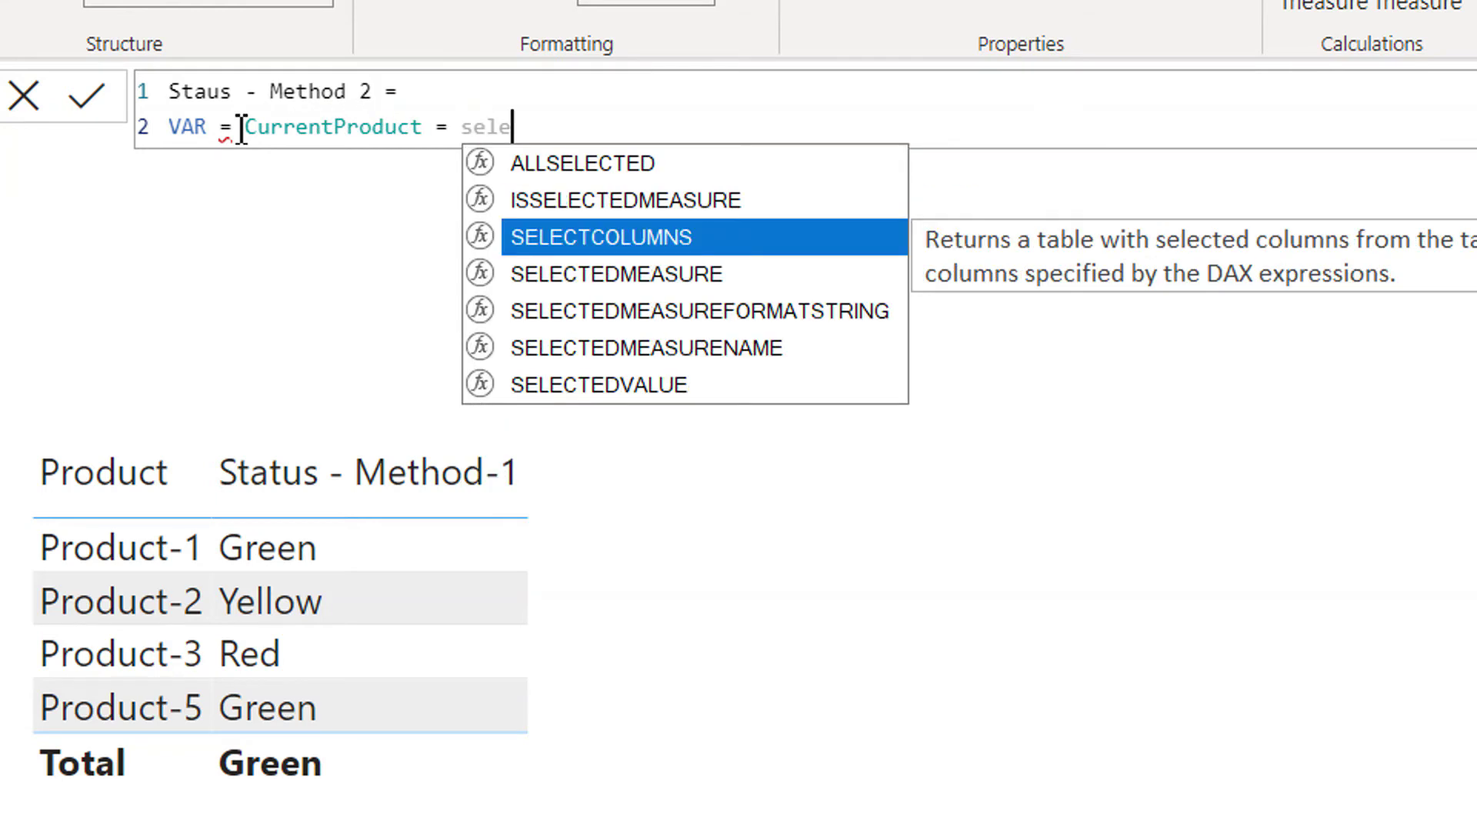
{"action": "key", "text": "Down"}
{"action": "key", "text": "Down"}
{"action": "key", "text": "Down"}
{"action": "key", "text": "Down"}
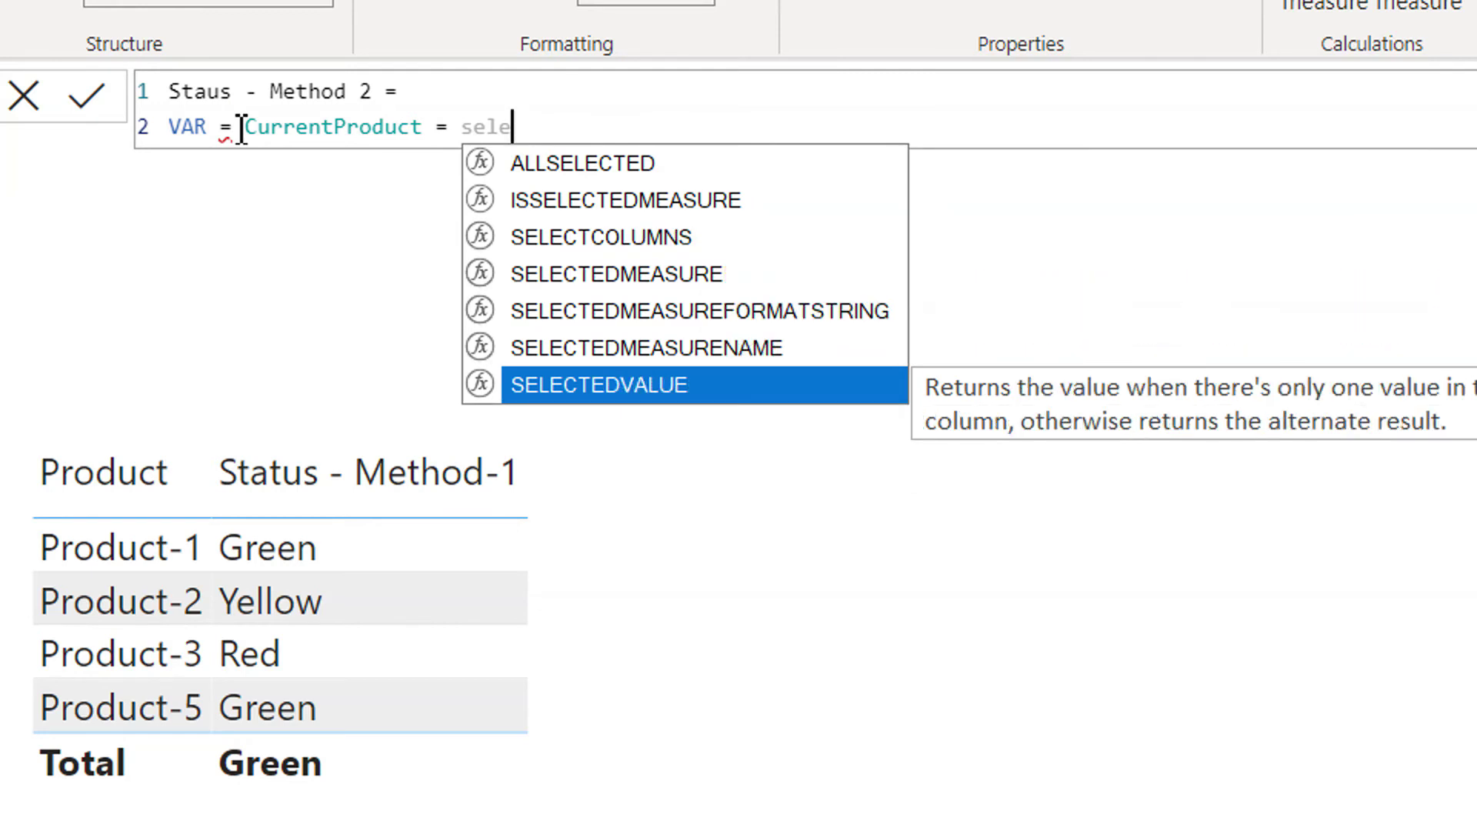
{"action": "key", "text": "Tab"}
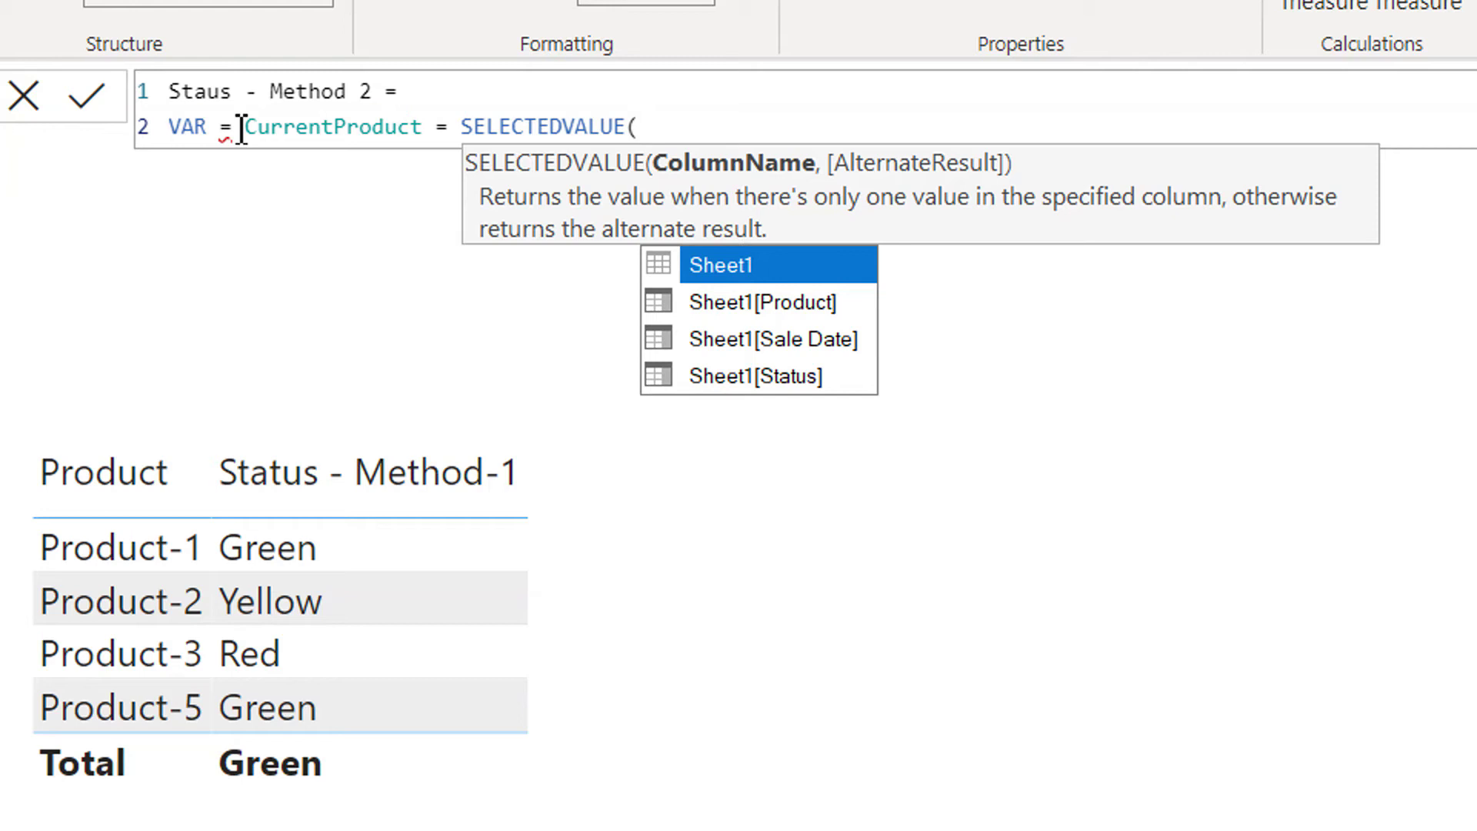
Pass Sheet1[Product] to SELECTEDVALUE and remove the stray equals sign after VAR
{"action": "type", "text": "pr"}
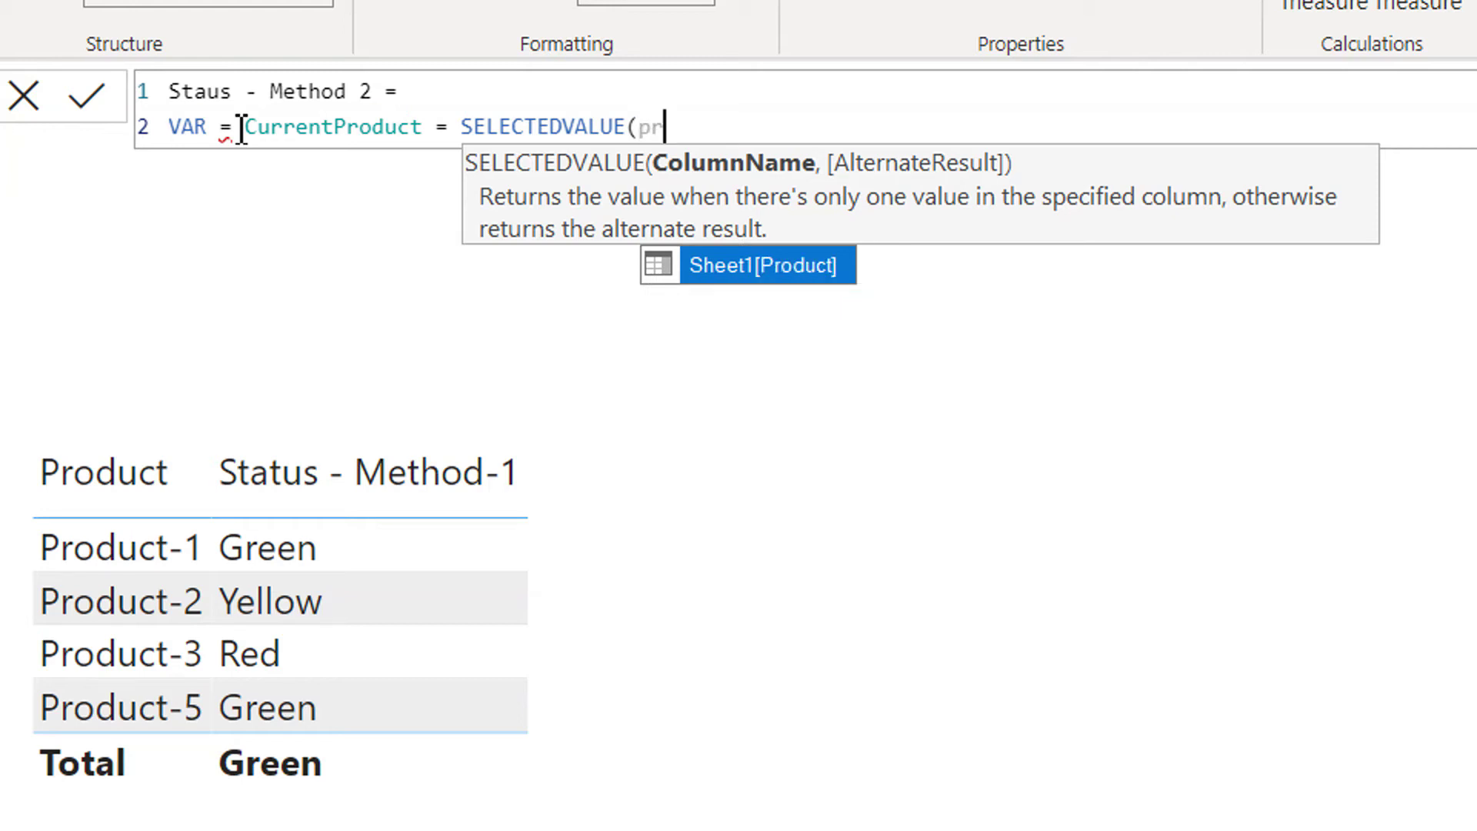
{"action": "type", "text": "d"}
{"action": "key", "text": "BackSpace"}
{"action": "key", "text": "Tab"}
{"action": "type", "text": ")"}
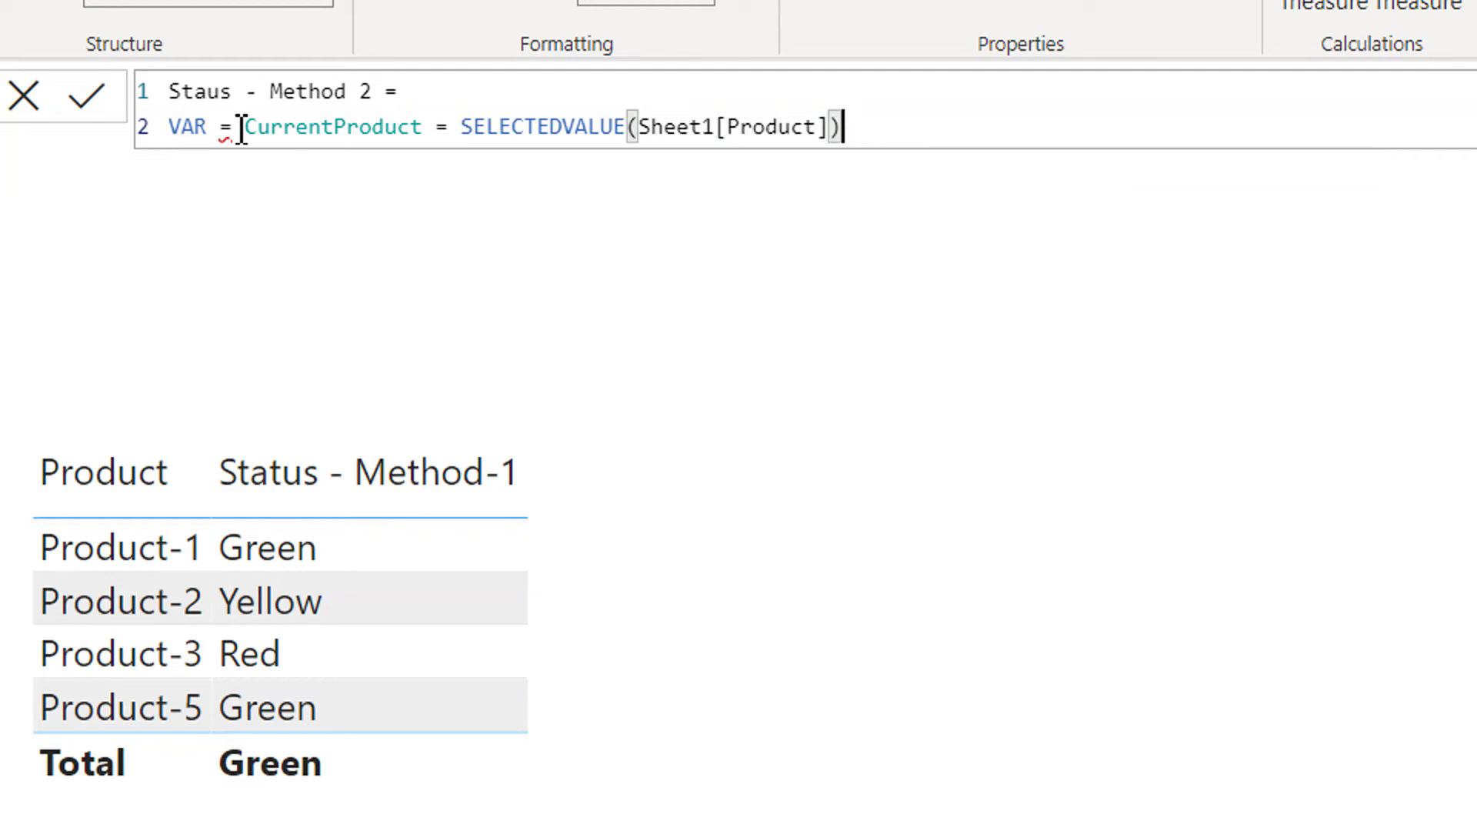
{"action": "key", "text": "Left"}
{"action": "key", "text": "Left"}
{"action": "key", "text": "Left"}
{"action": "key", "text": "Left"}
{"action": "key", "text": "Left"}
{"action": "key", "text": "Left"}
{"action": "key", "text": "Left"}
{"action": "key", "text": "Left"}
{"action": "key", "text": "Left"}
{"action": "key", "text": "Left"}
{"action": "key", "text": "Left"}
{"action": "key", "text": "Left"}
{"action": "key", "text": "Left"}
{"action": "key", "text": "Left"}
{"action": "key", "text": "Left"}
{"action": "key", "text": "Left"}
{"action": "key", "text": "Left"}
{"action": "key", "text": "Left"}
{"action": "key", "text": "Left"}
{"action": "key", "text": "Left"}
{"action": "key", "text": "Left"}
{"action": "key", "text": "Left"}
{"action": "key", "text": "Left"}
{"action": "key", "text": "BackSpace"}
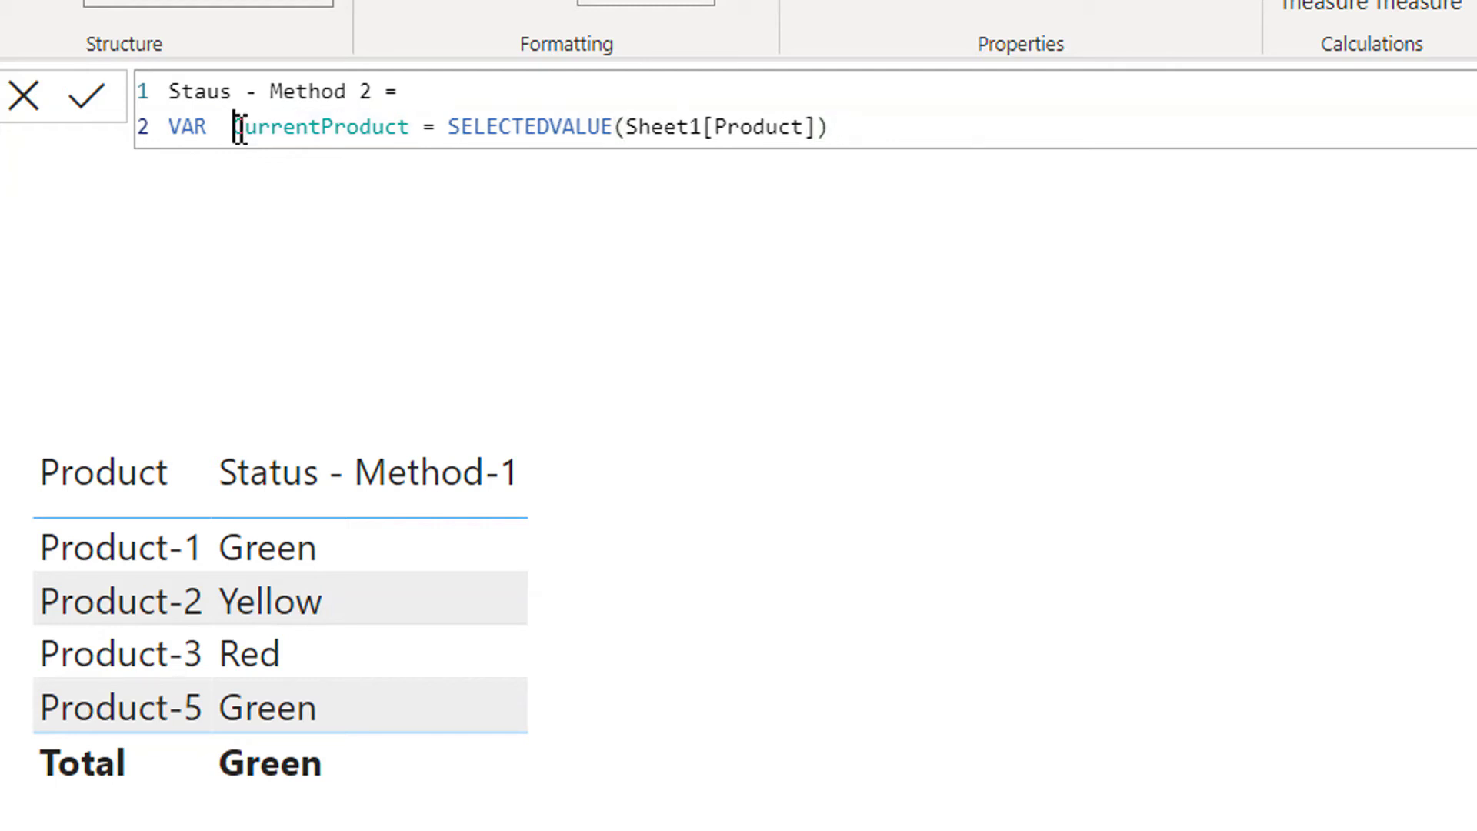
{"action": "key", "text": "Right"}
{"action": "key", "text": "Right"}
{"action": "key", "text": "Right"}
{"action": "key", "text": "Right"}
{"action": "key", "text": "Right"}
{"action": "key", "text": "Right"}
{"action": "key", "text": "Right"}
{"action": "key", "text": "Right"}
{"action": "key", "text": "Right"}
{"action": "key", "text": "Right"}
{"action": "key", "text": "Right"}
{"action": "key", "text": "Right"}
{"action": "key", "text": "Right"}
{"action": "key", "text": "Right"}
{"action": "key", "text": "Right"}
{"action": "key", "text": "Right"}
{"action": "key", "text": "Right"}
{"action": "key", "text": "Right"}
{"action": "key", "text": "Right"}
{"action": "key", "text": "Right"}
{"action": "key", "text": "Right"}
{"action": "key", "text": "Right"}
{"action": "key", "text": "Right"}
{"action": "key", "text": "Right"}
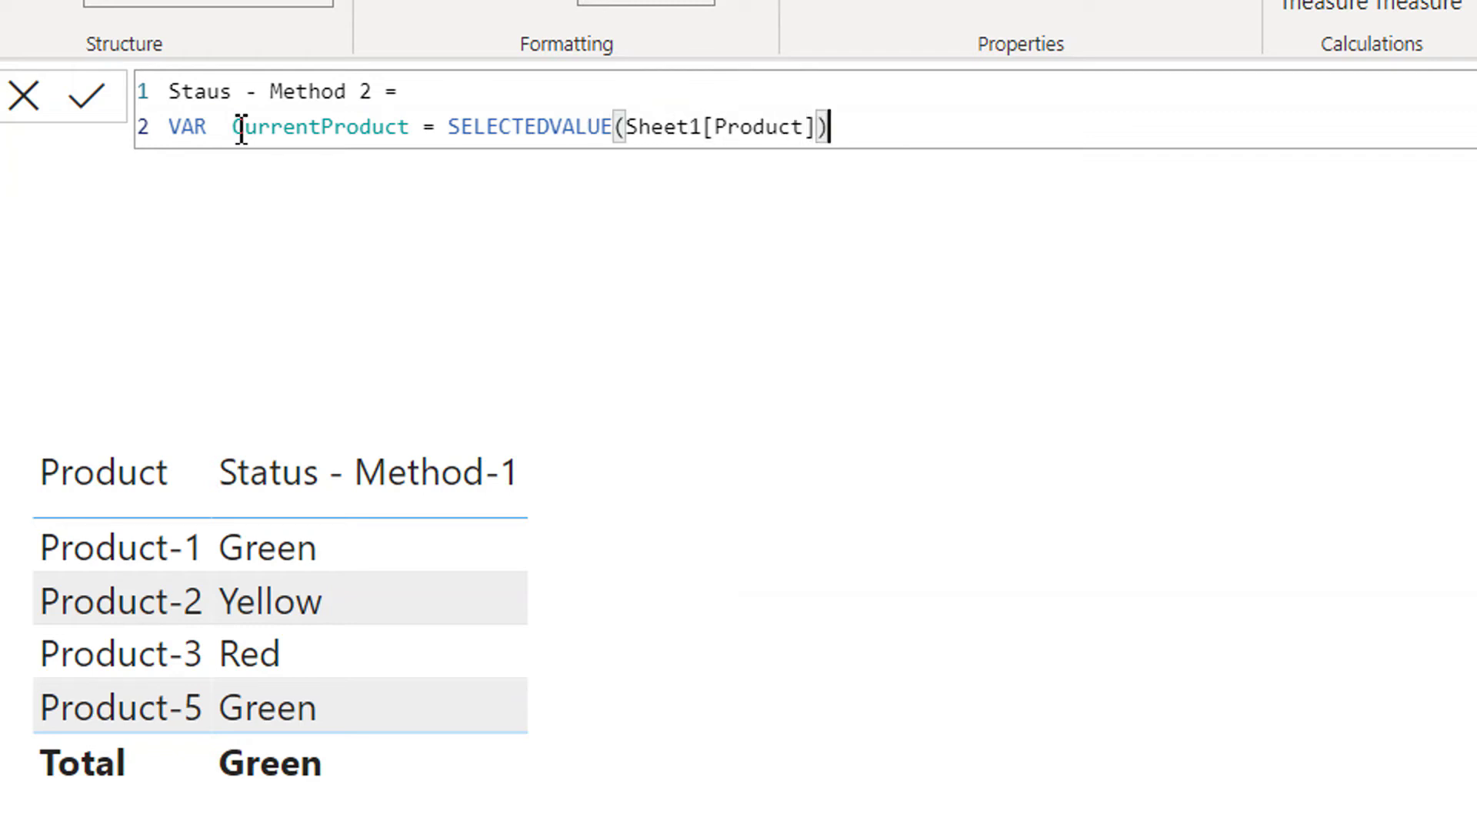
Add a RETURN line followed by CurrentProduct on line 5 of the formula
{"action": "key", "text": "shift+Return"}
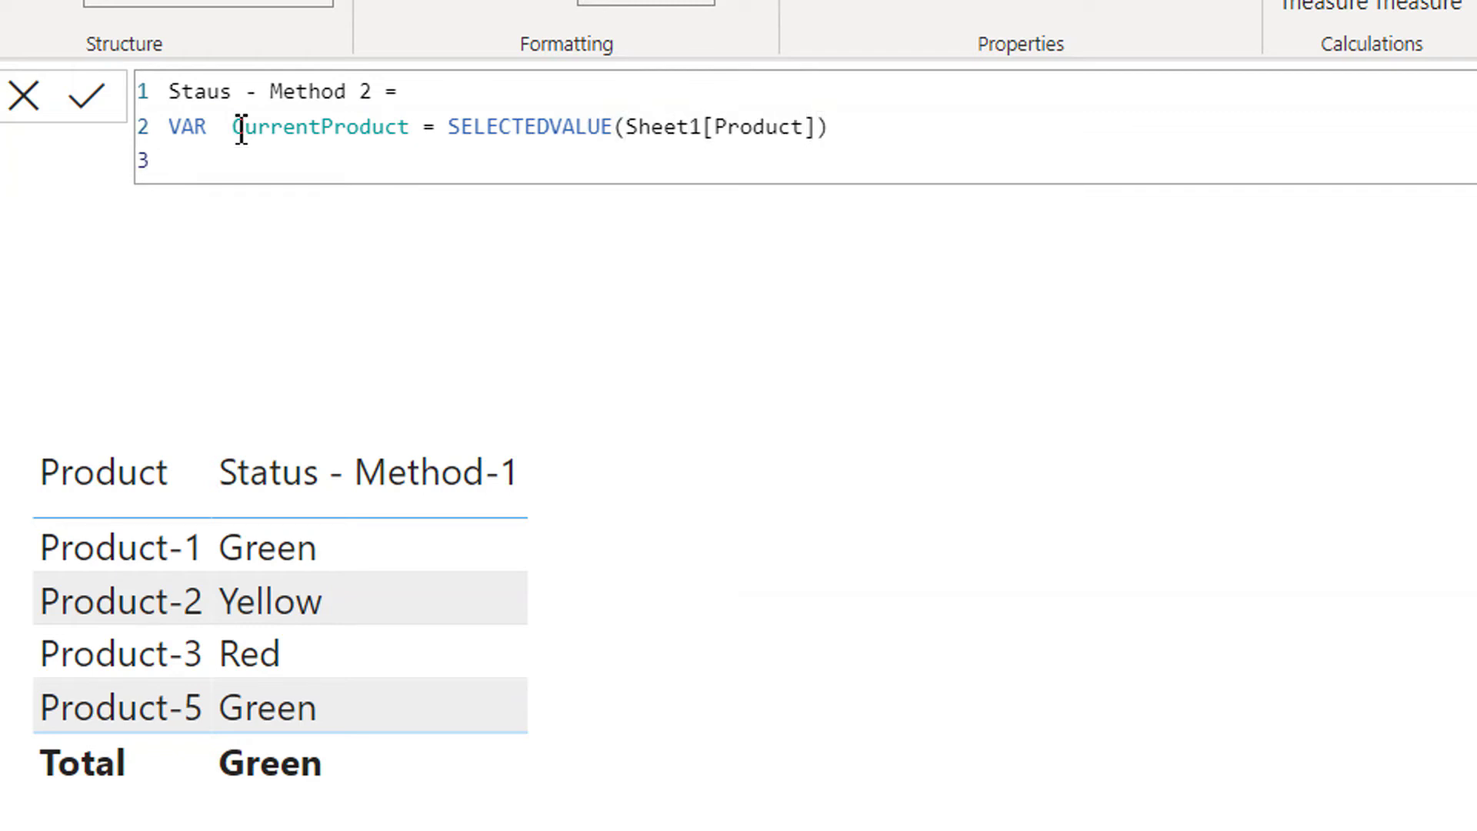
{"action": "key", "text": "shift+Return"}
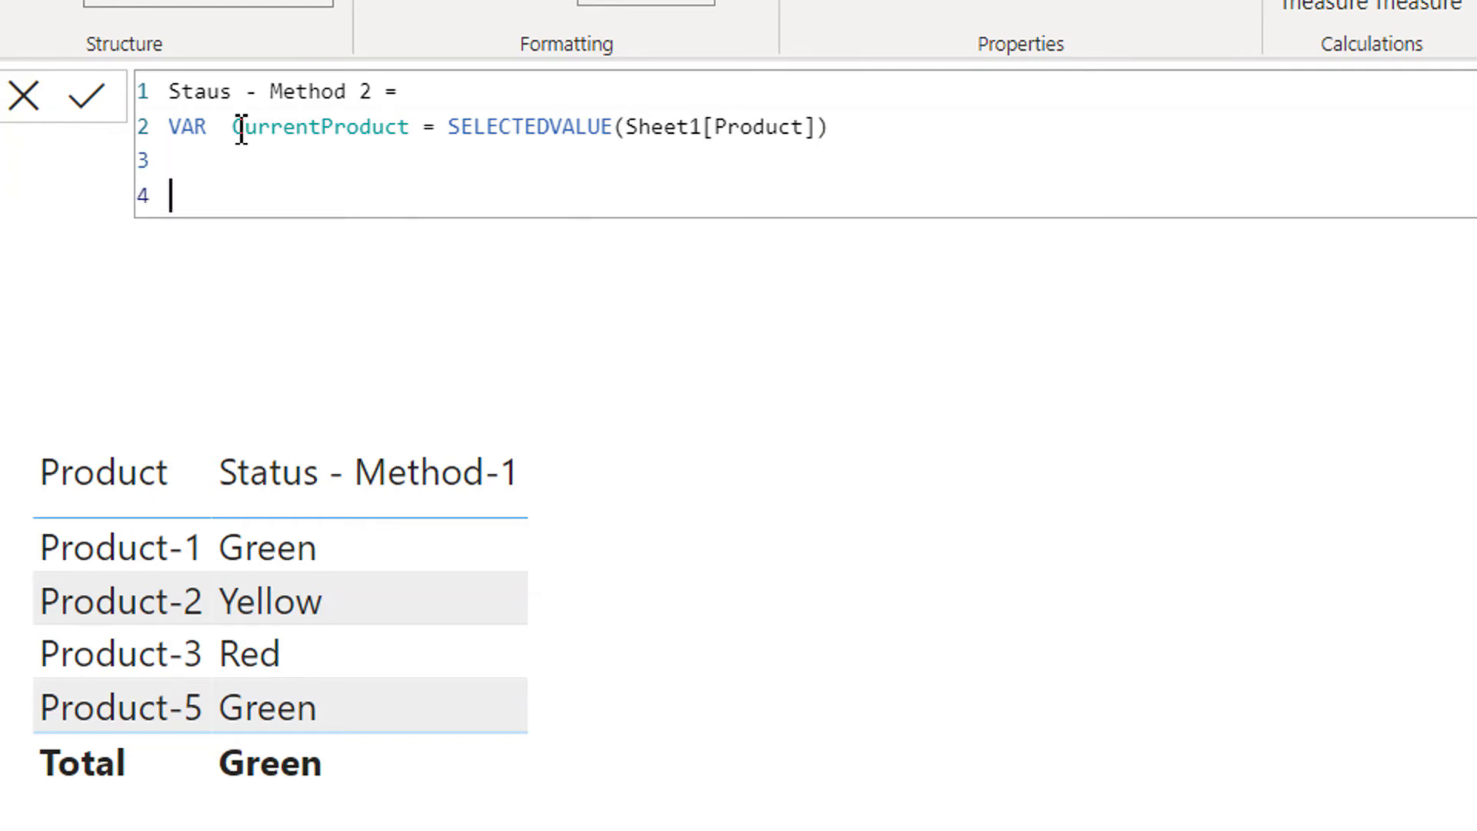
{"action": "type", "text": "RETURN"}
{"action": "key", "text": "shift+Return"}
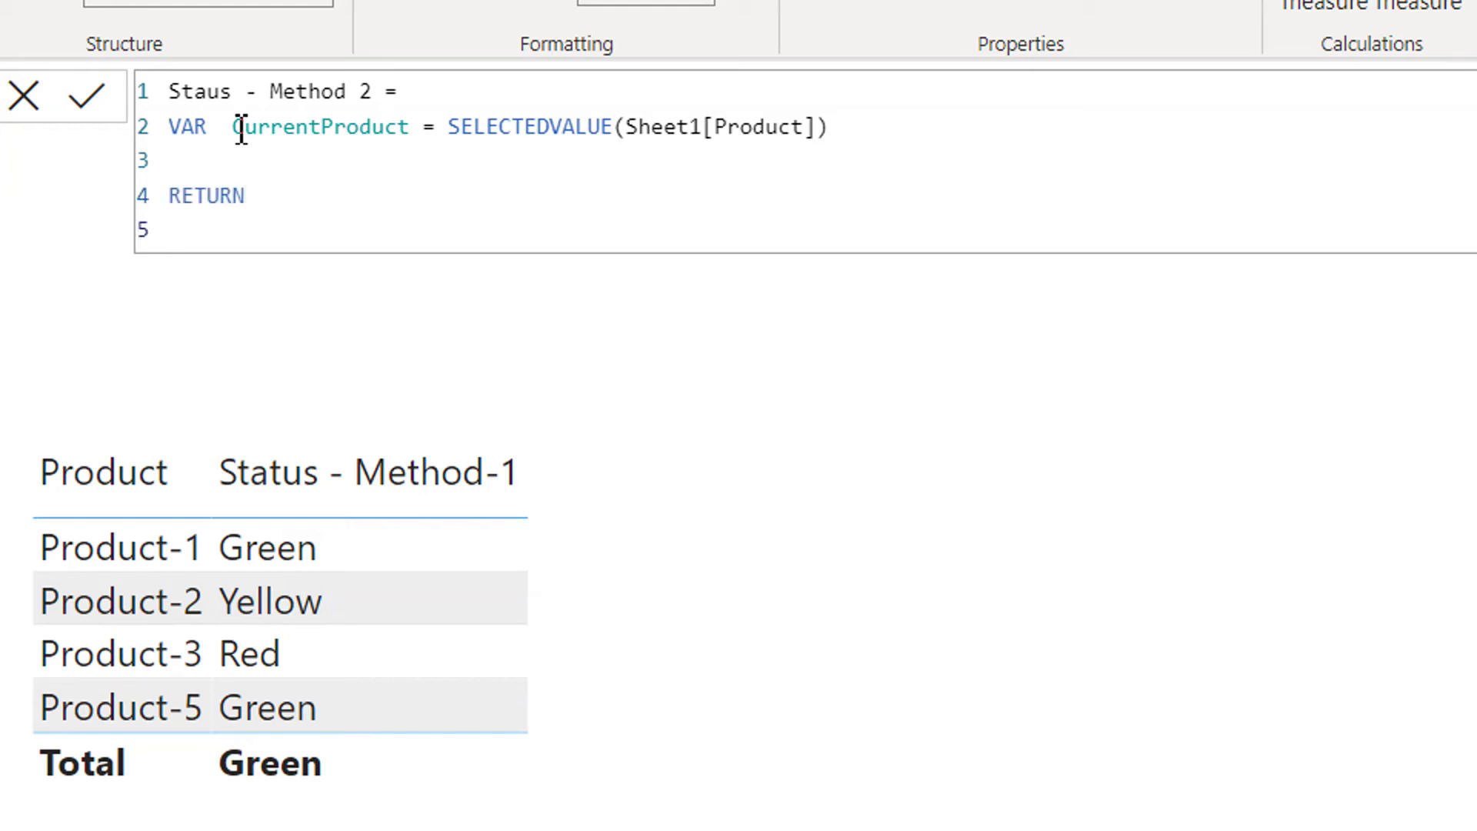
{"action": "type", "text": "c"}
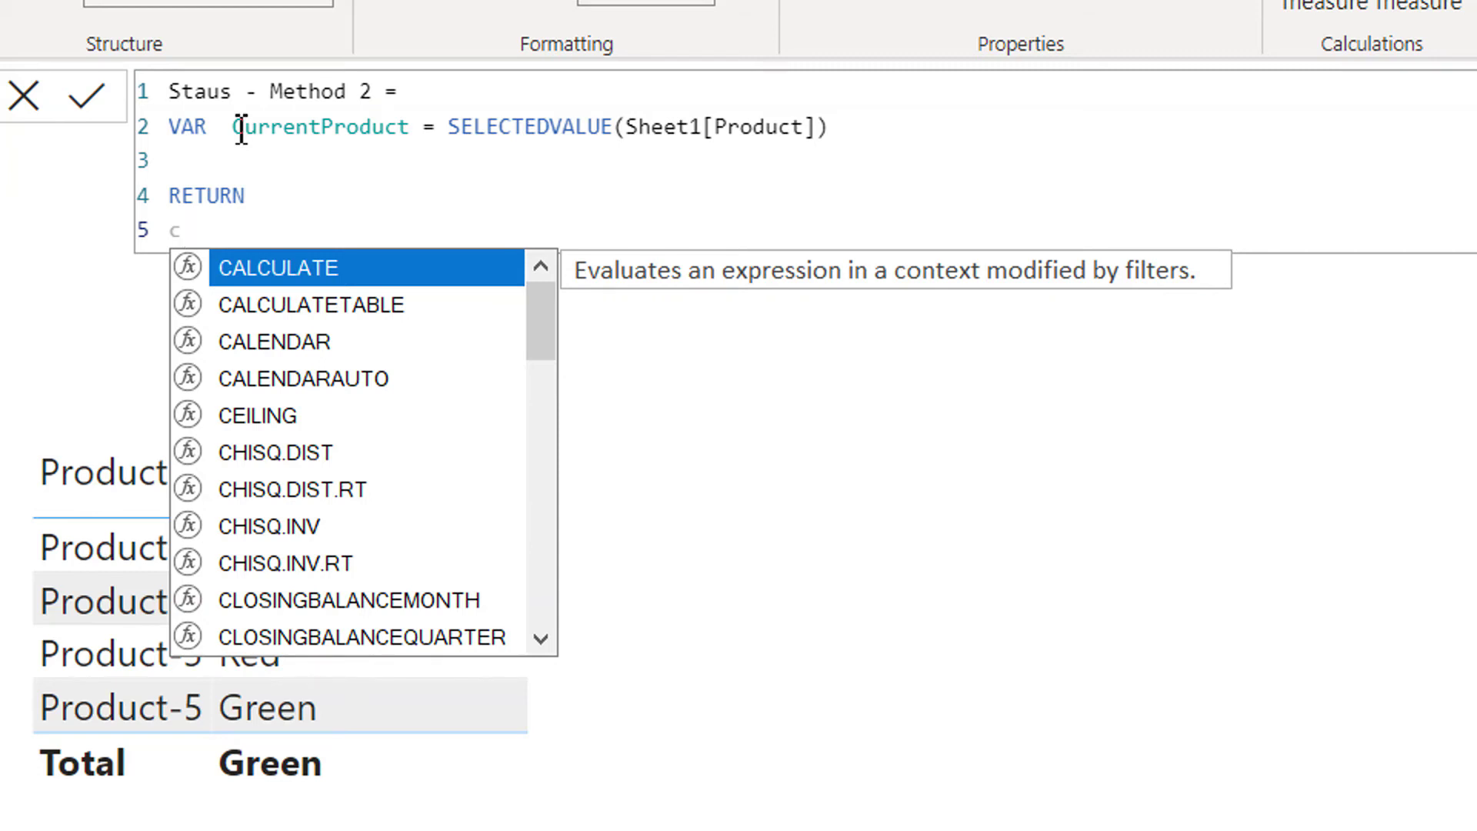
{"action": "type", "text": "ur"}
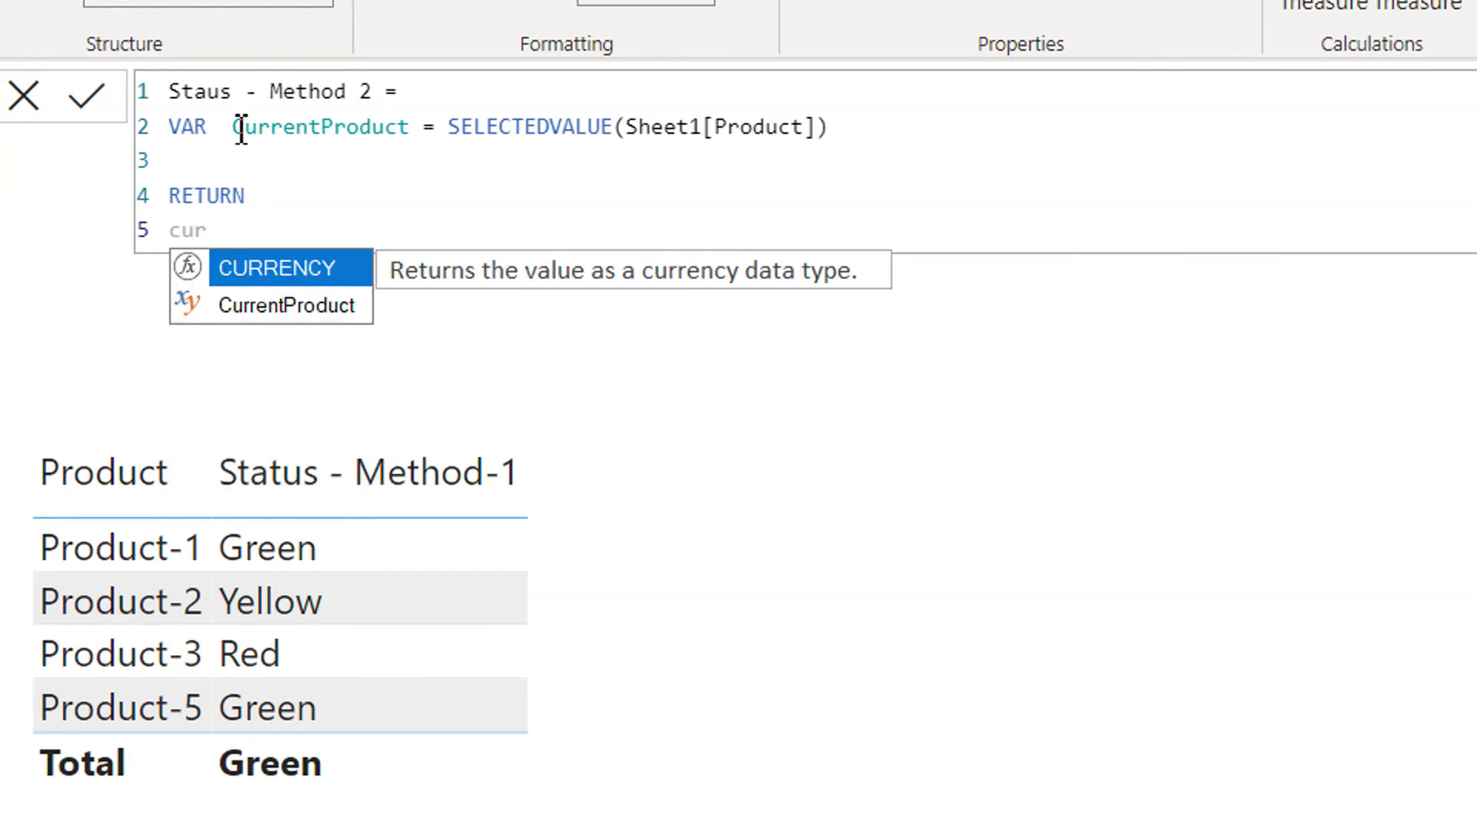
{"action": "key", "text": "Escape"}
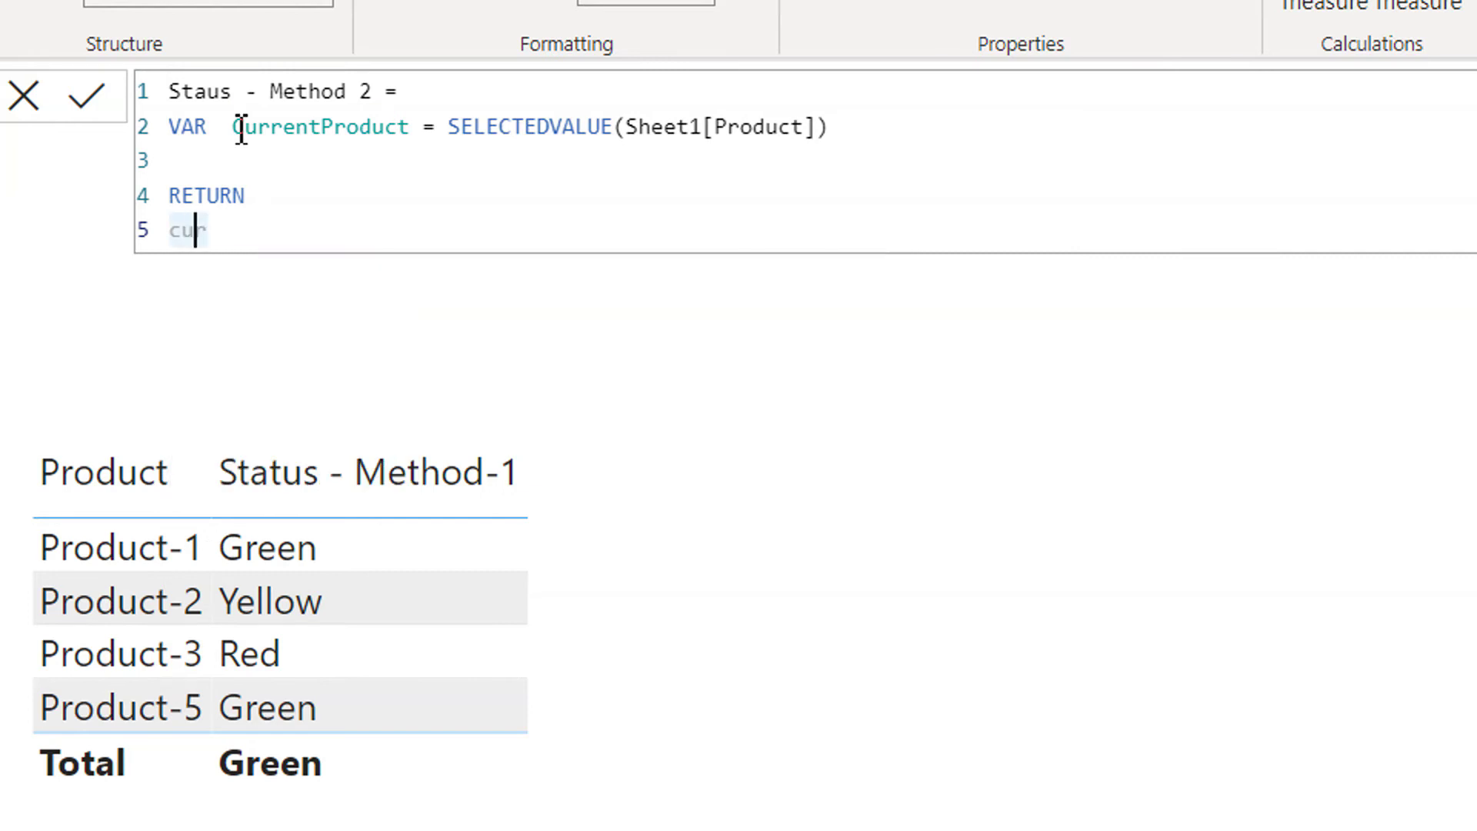
{"action": "key", "text": "Right"}
{"action": "type", "text": "r"}
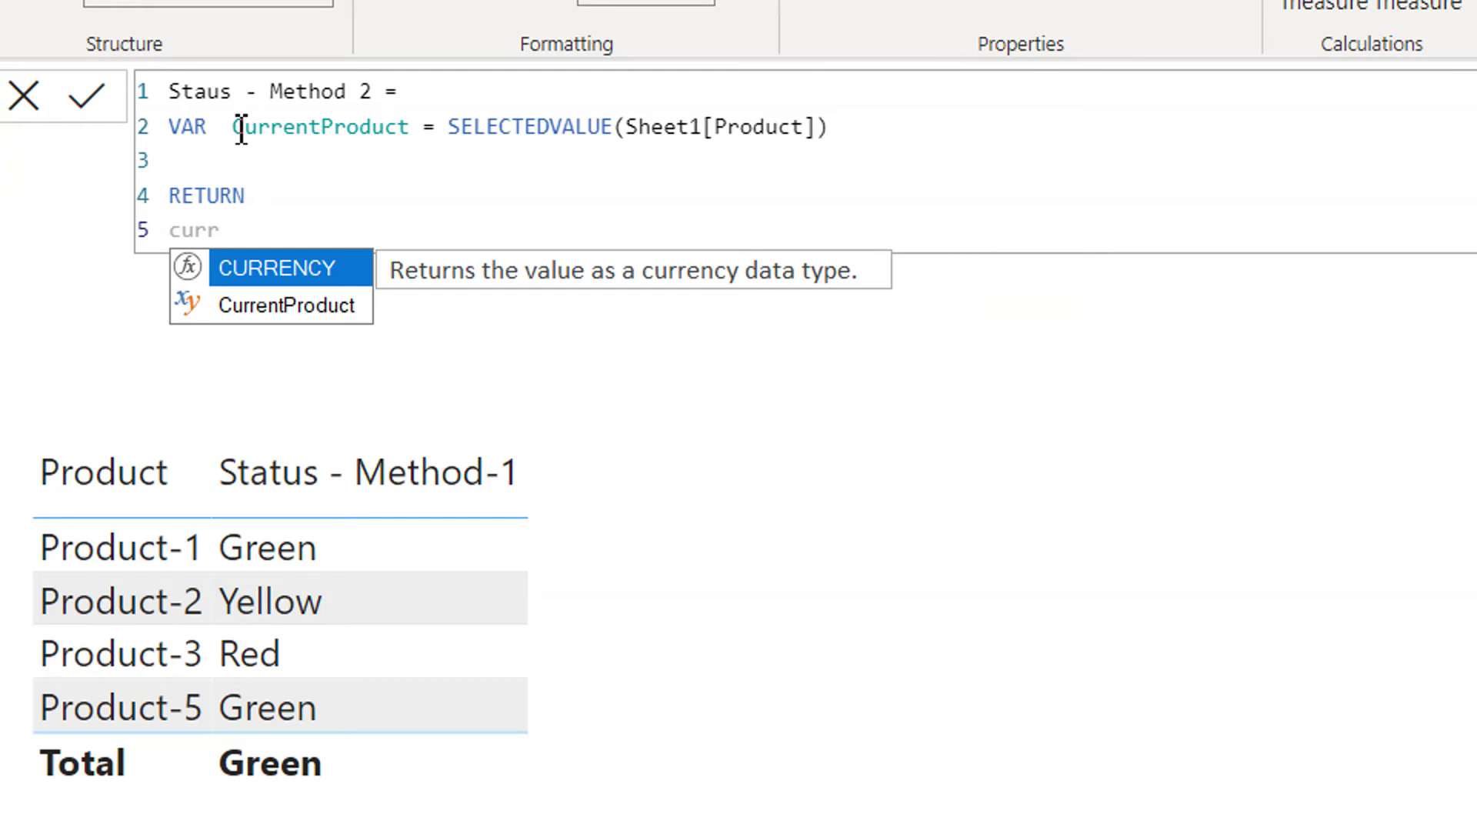
{"action": "key", "text": "Down"}
{"action": "key", "text": "Tab"}
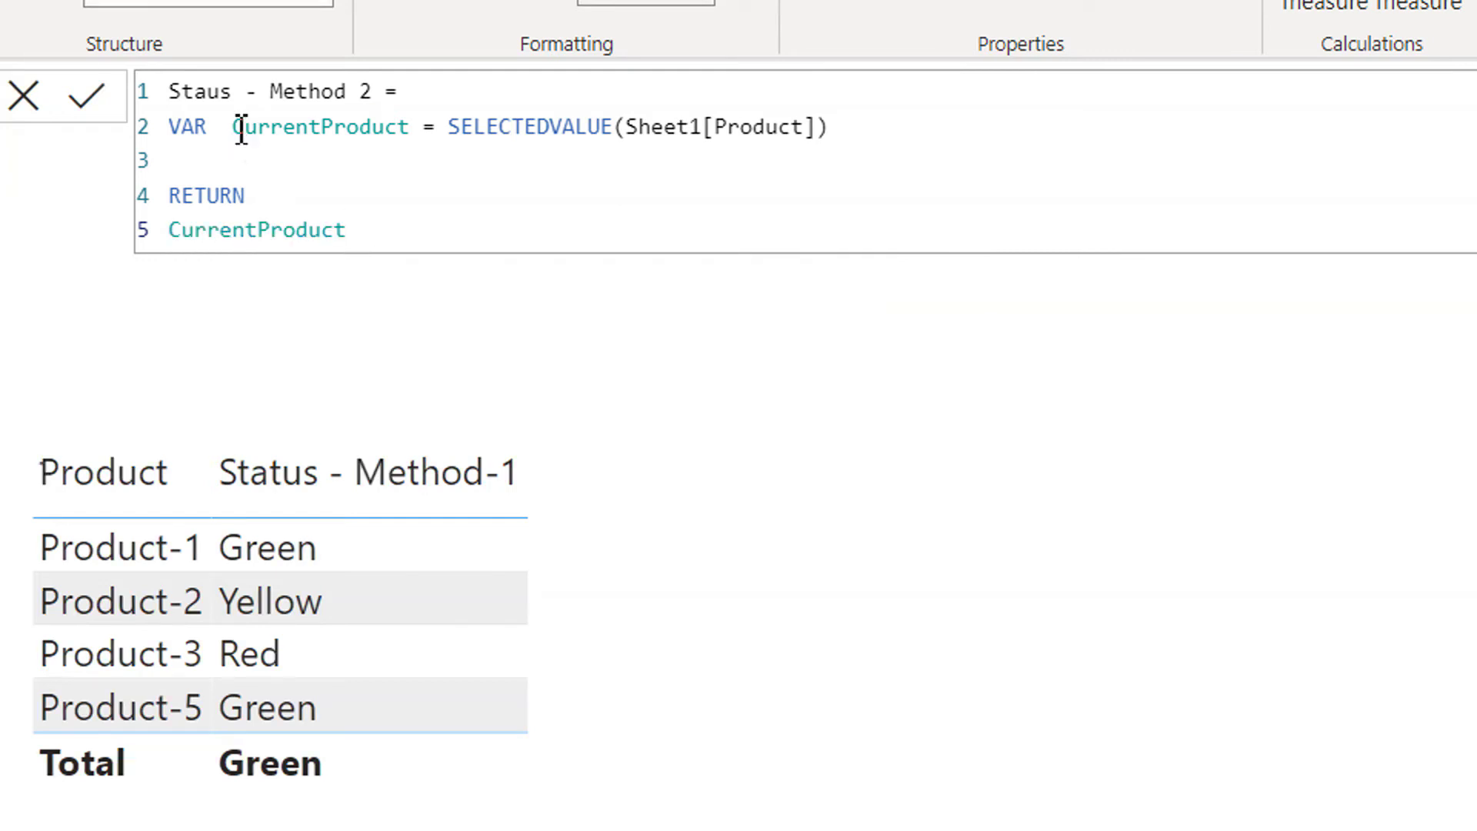
Commit Staus - Method 2, widen the table visual, and add the measure as a column
{"action": "left_click", "coordinate": [691, 625]}
{"action": "left_click_drag", "start_coordinate": [713, 655], "coordinate": [1167, 654]}
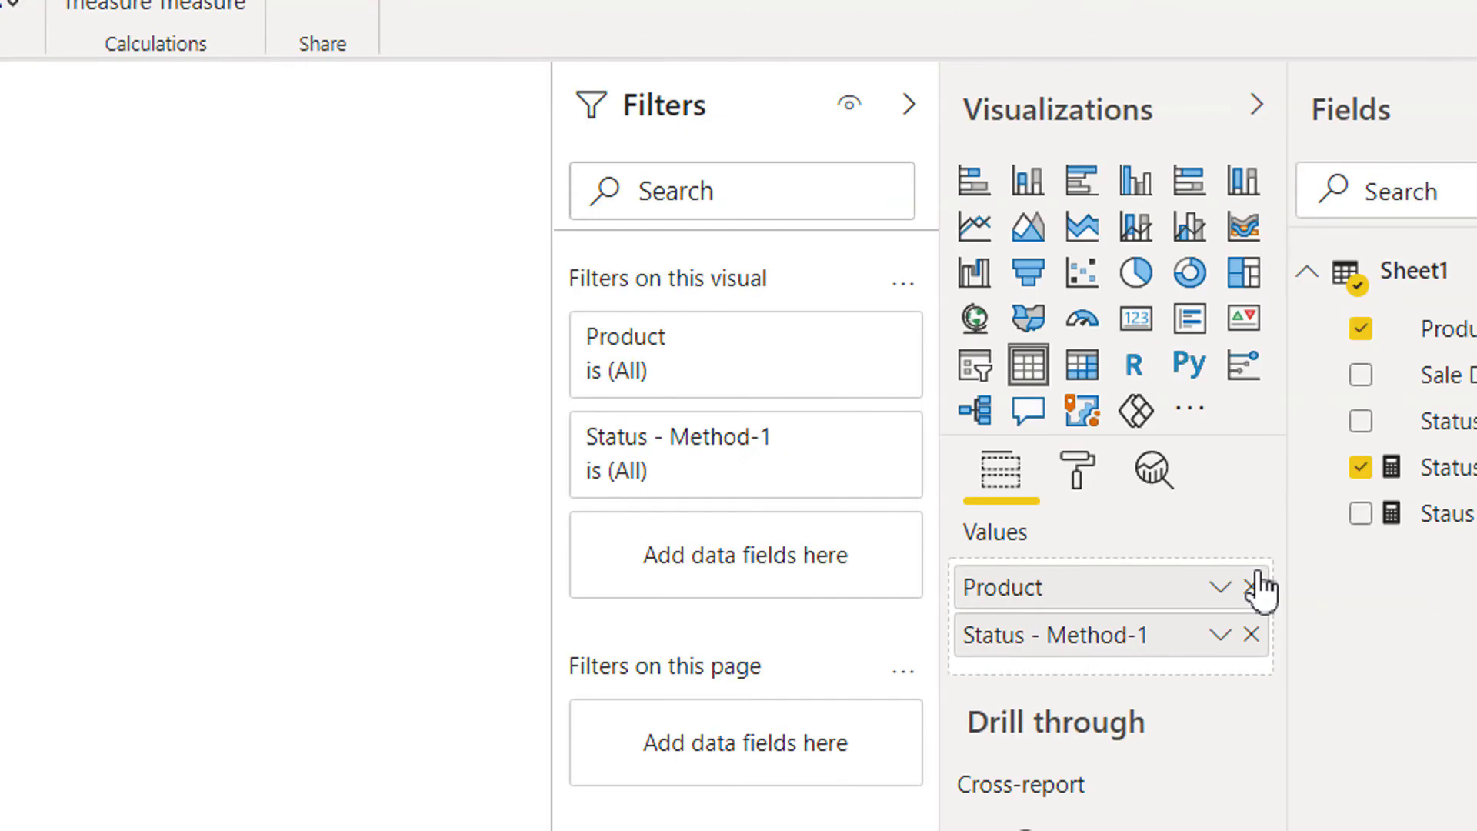
{"action": "left_click", "coordinate": [1240, 514]}
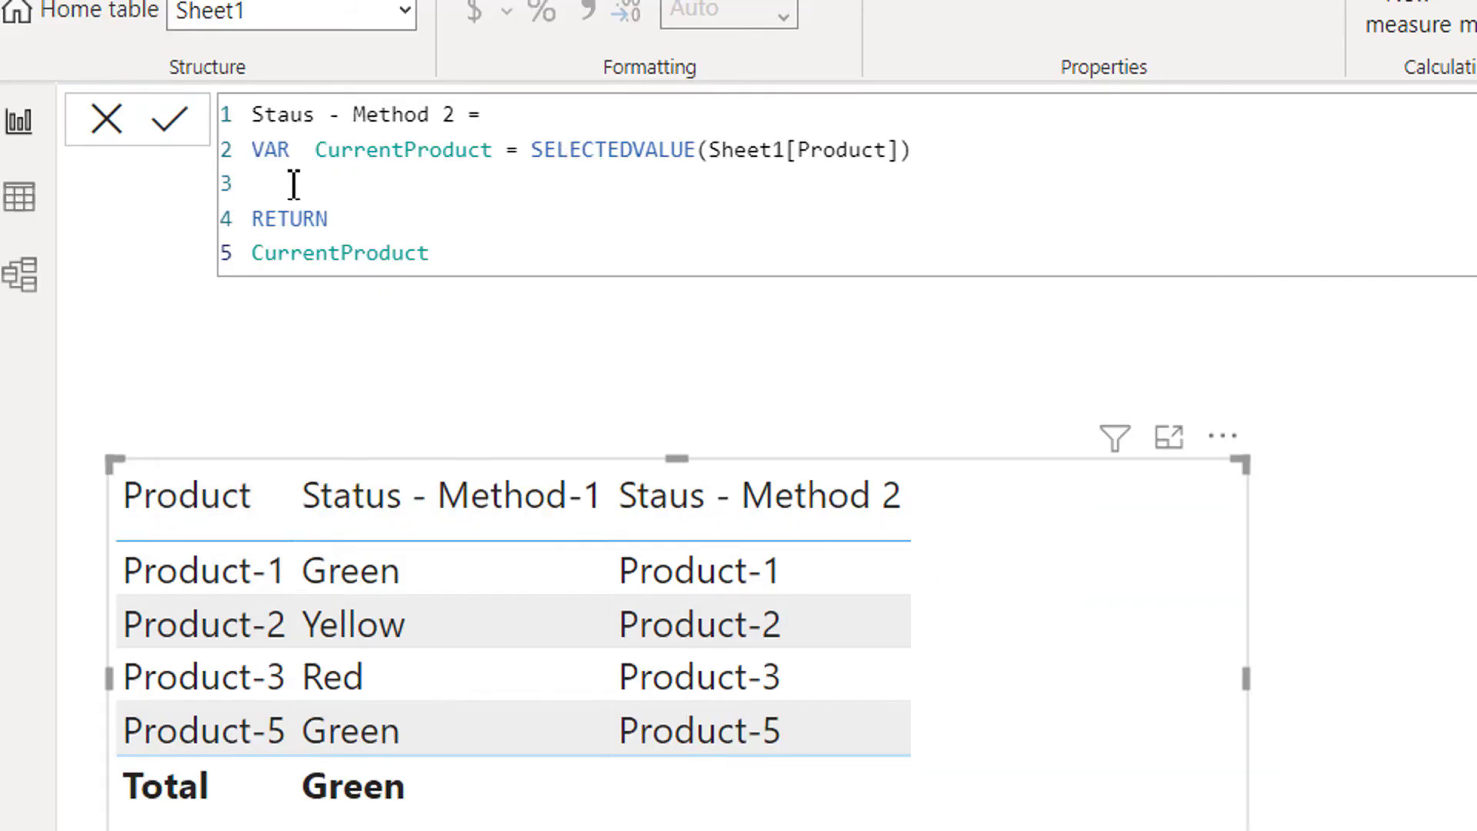
On line 3, begin VAR LatestDate = CALCULATE(MAX(Sheet1[Sale Date])
{"action": "left_click", "coordinate": [293, 185]}
{"action": "type", "text": "VAR"}
{"action": "type", "text": "LatestDate "}
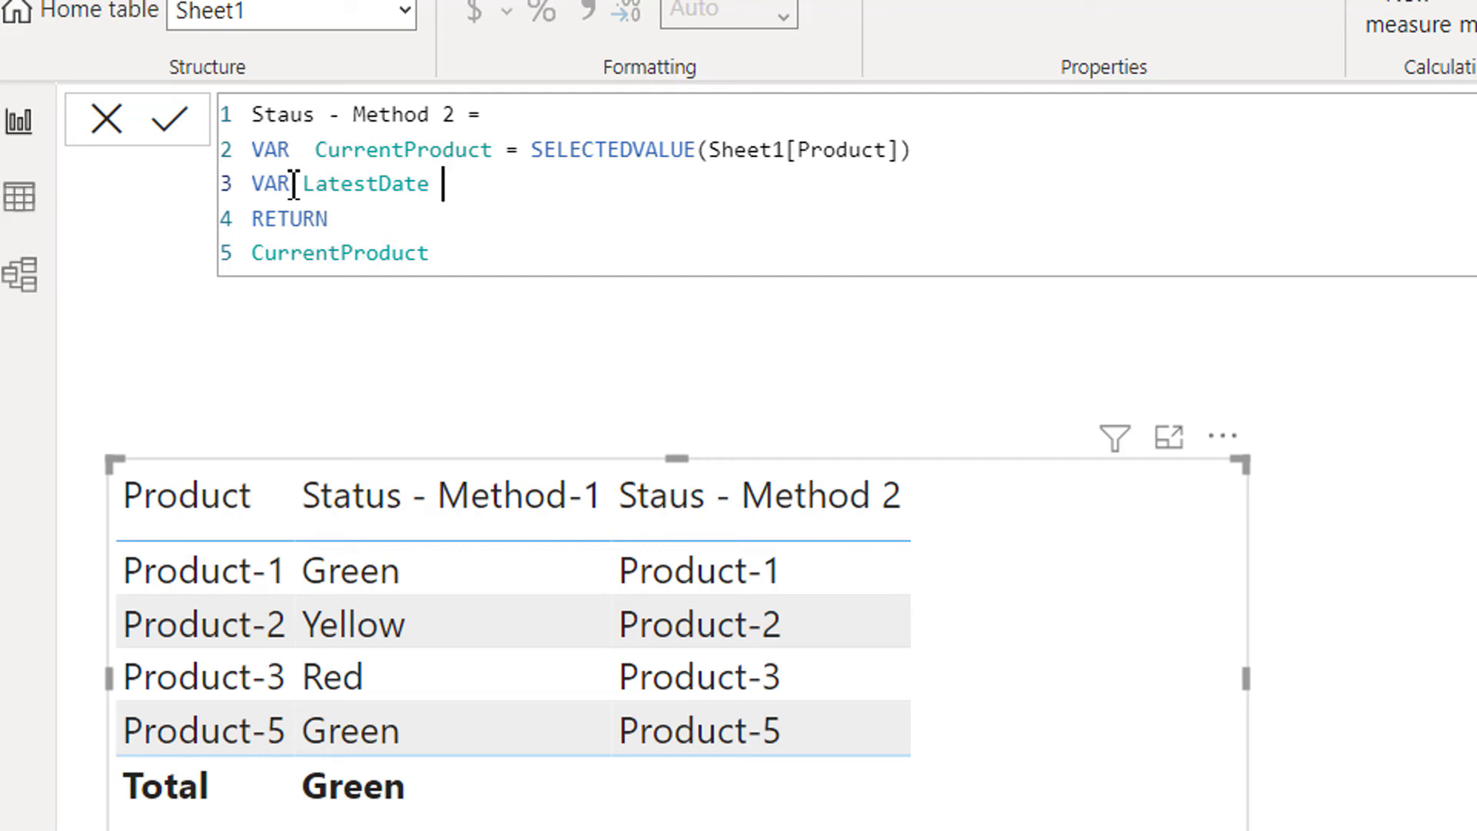
{"action": "type", "text": "= ca"}
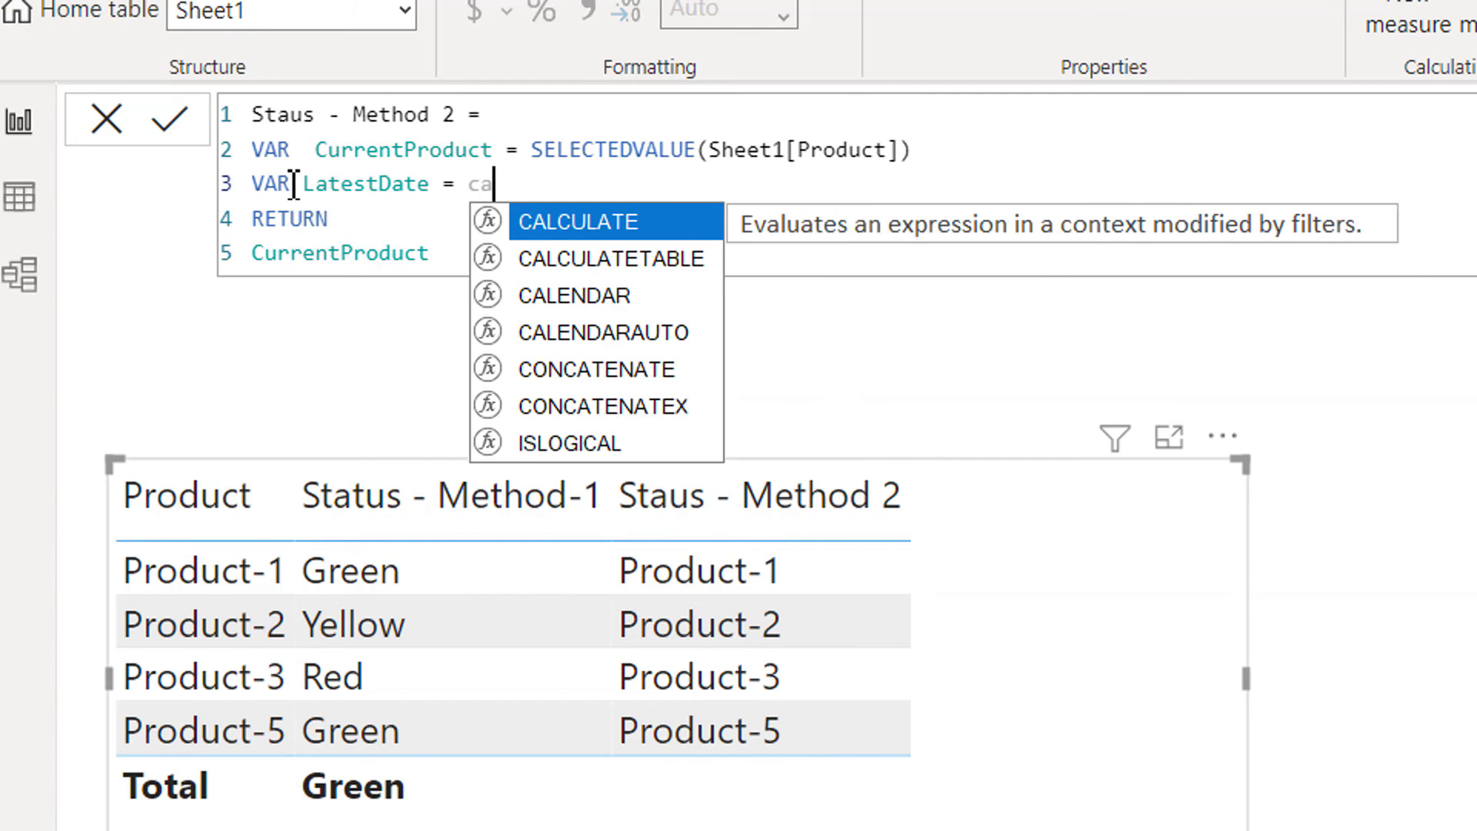
{"action": "key", "text": "Tab"}
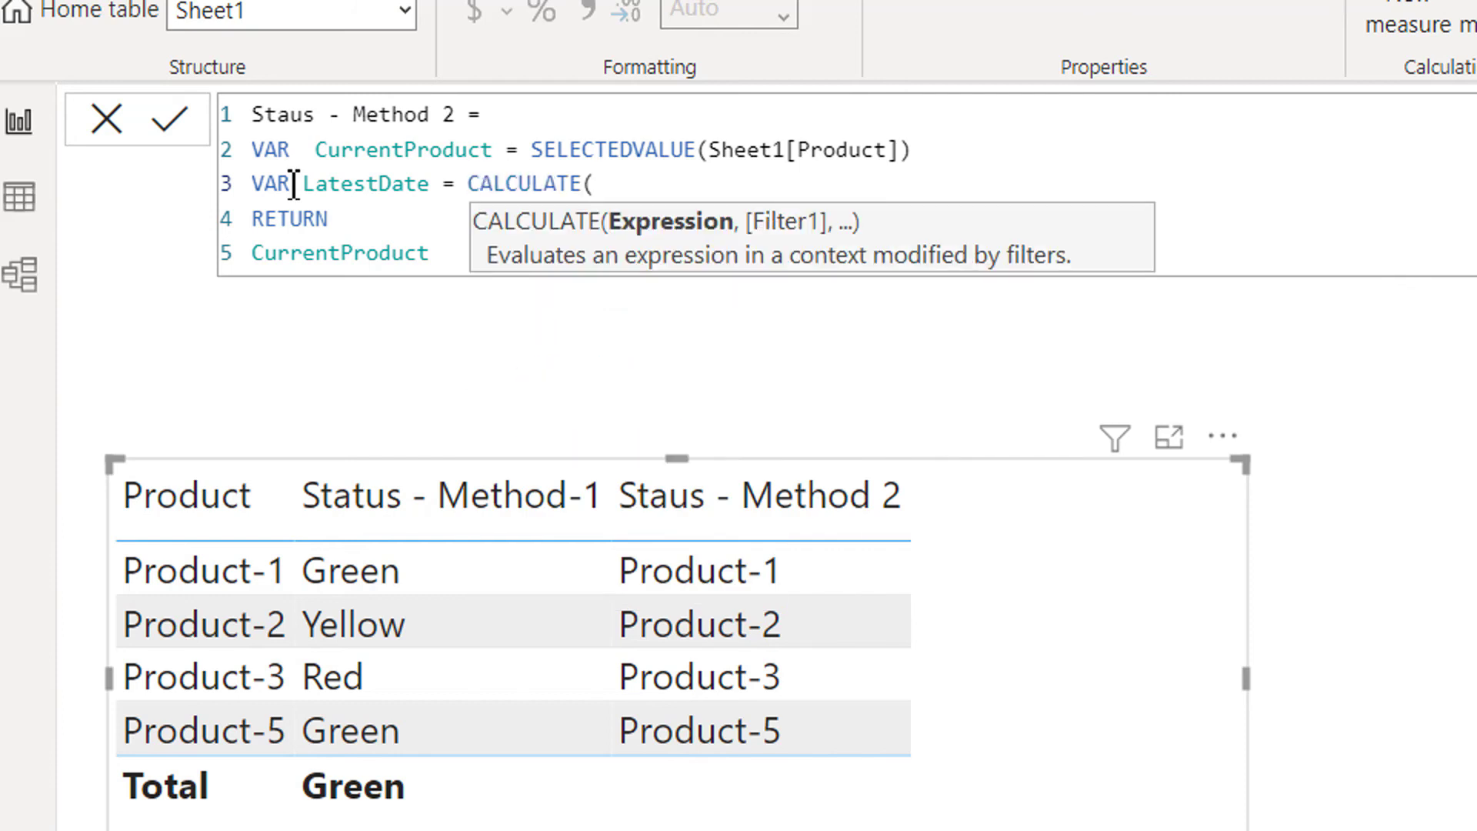
{"action": "type", "text": "ma"}
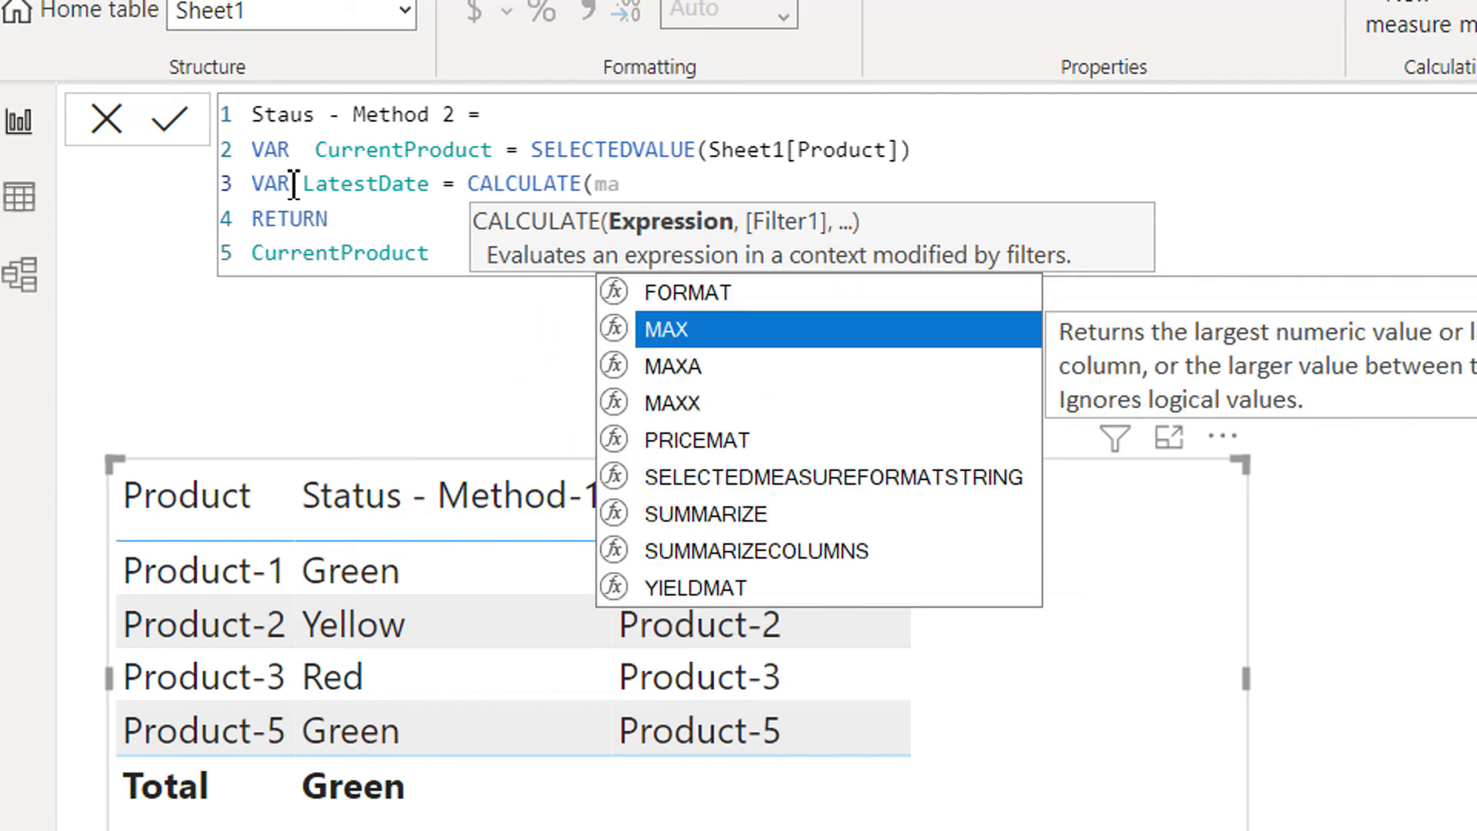
{"action": "key", "text": "Tab"}
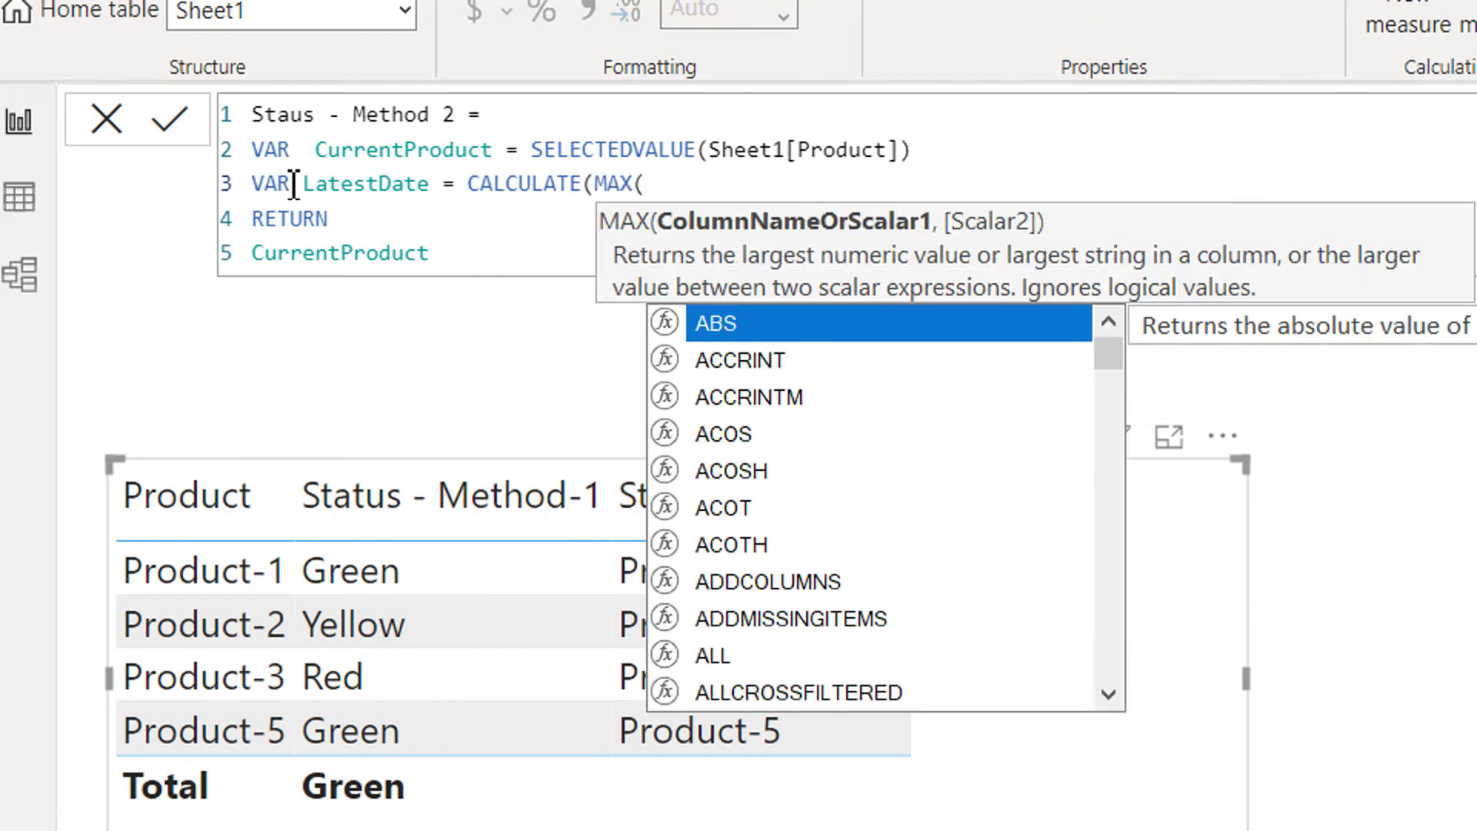
{"action": "type", "text": "she"}
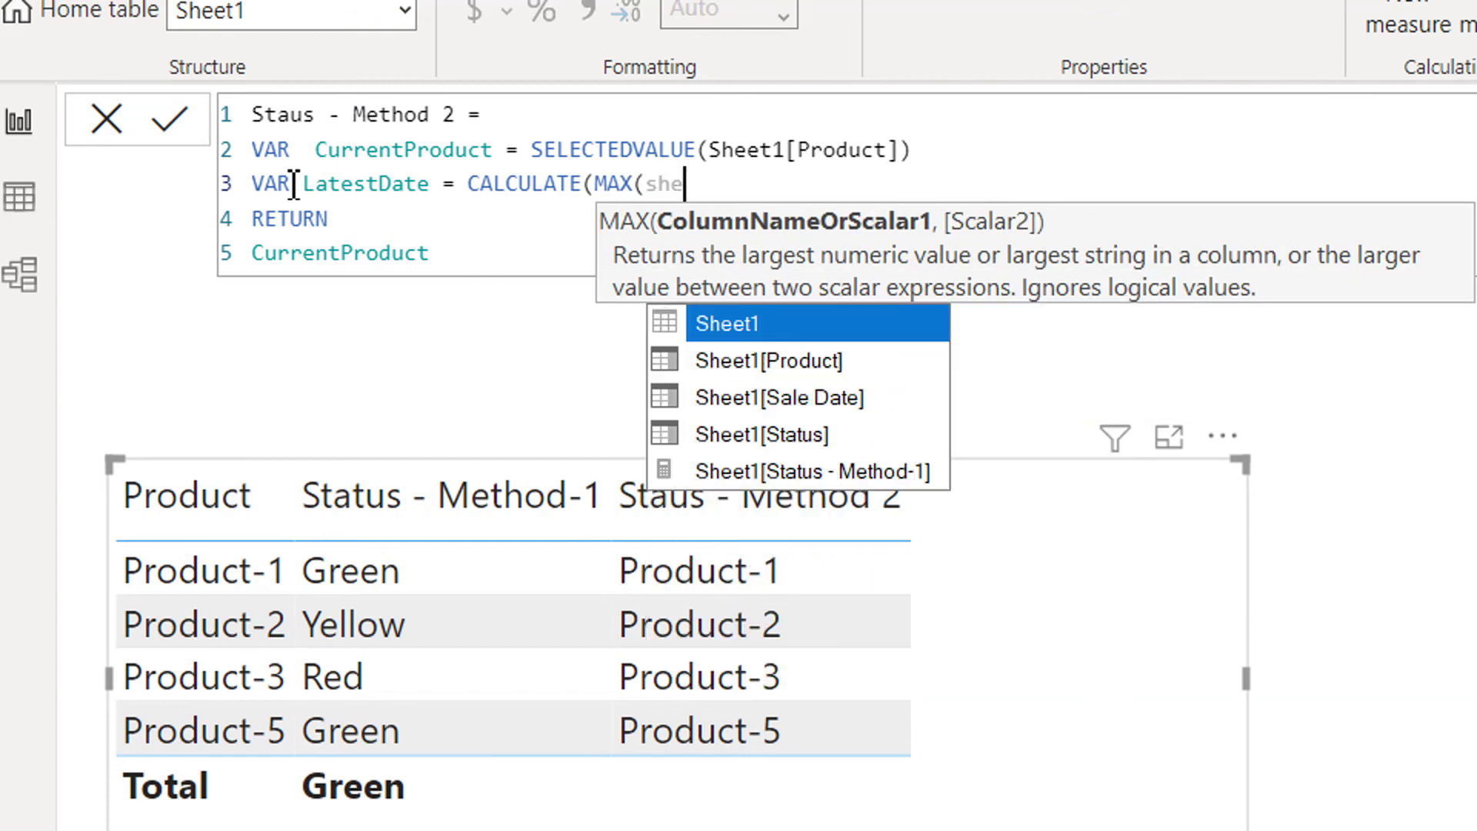
{"action": "key", "text": "Down"}
{"action": "key", "text": "Down"}
{"action": "key", "text": "Tab"}
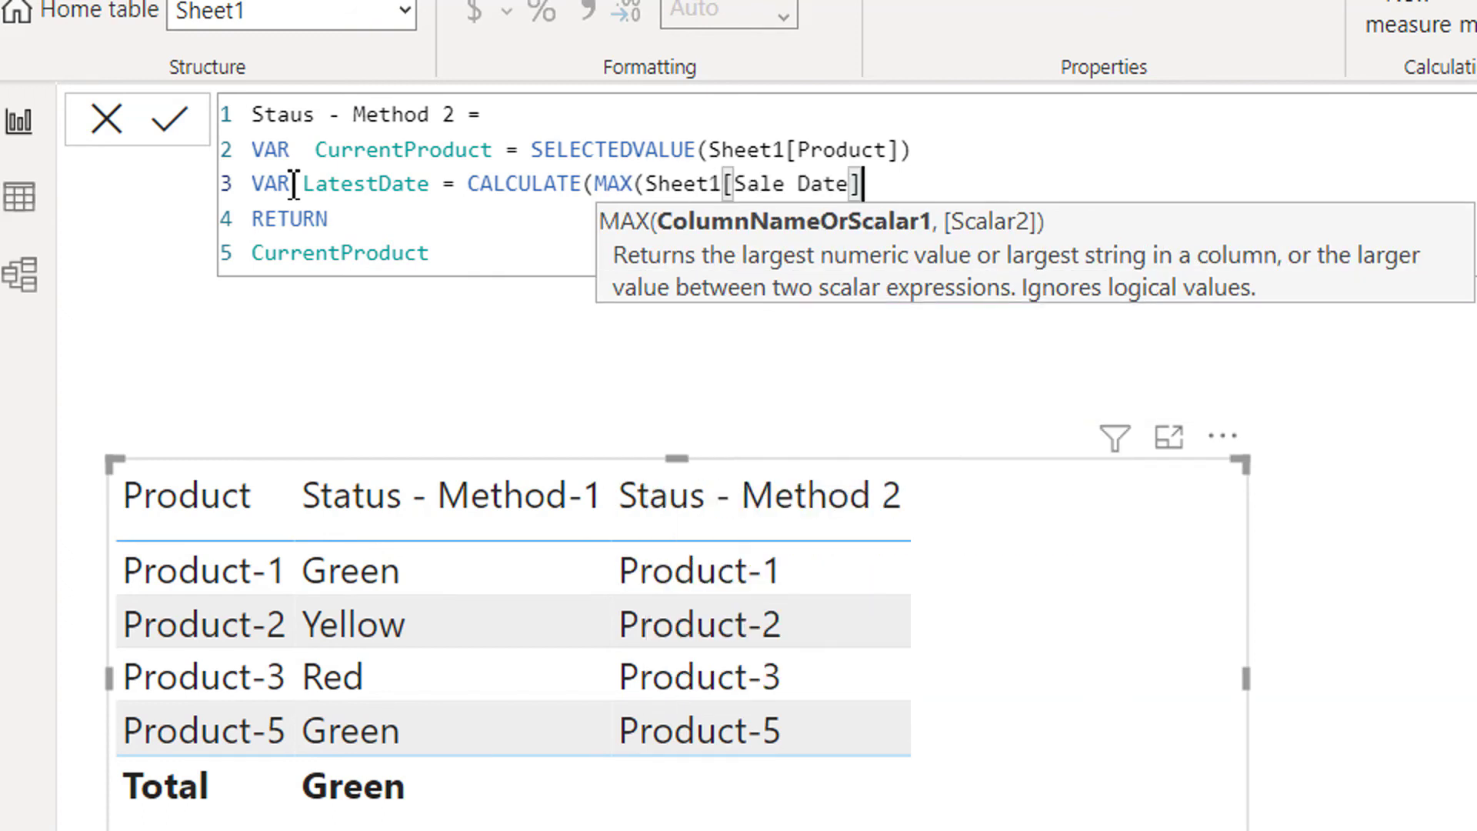
Finish LatestDate with the filter TREATAS({CurrentProduct},Sheet1[Product]) and close the brackets
{"action": "type", "text": ")"}
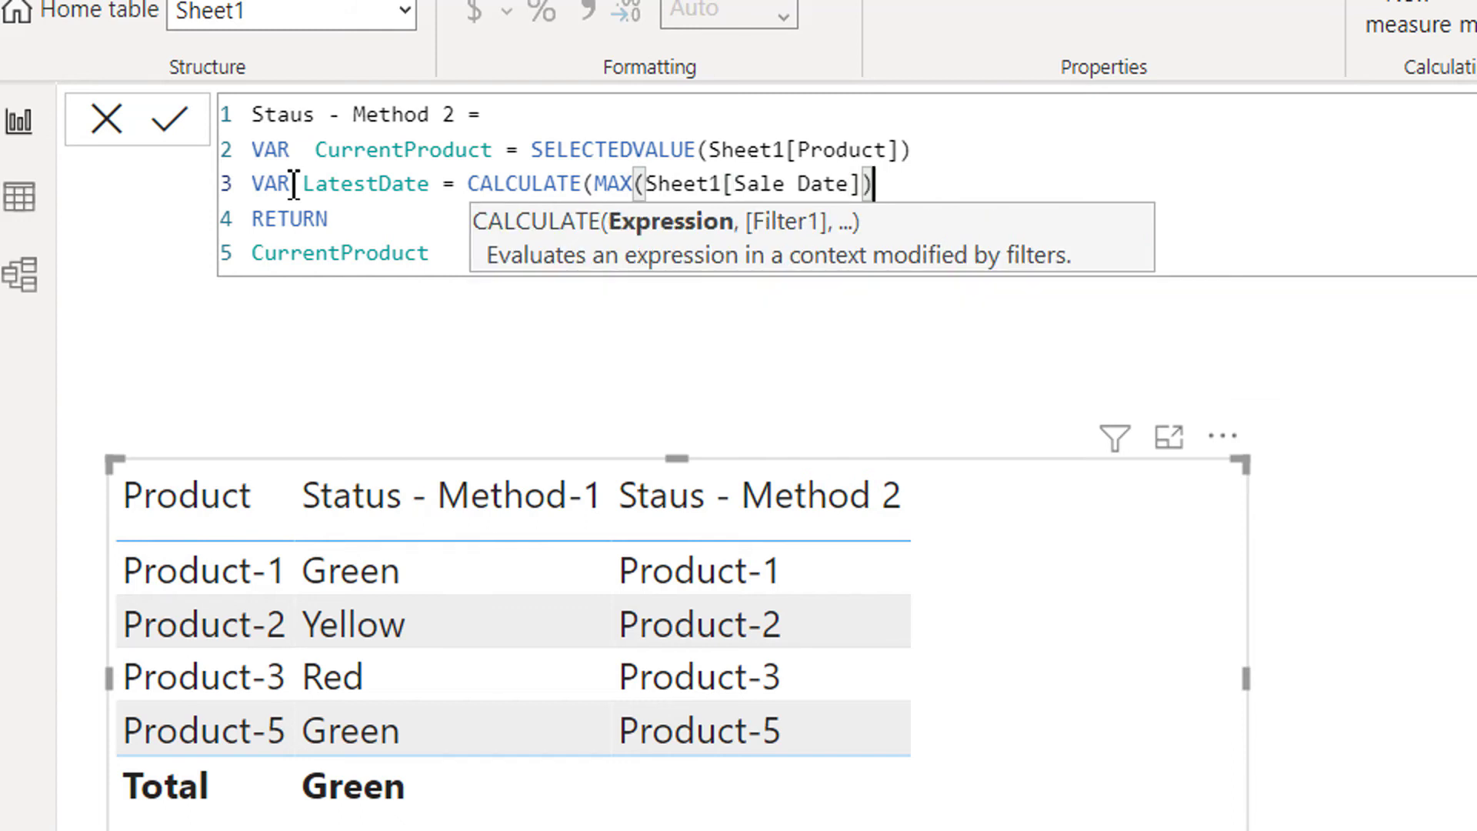
{"action": "type", "text": ","}
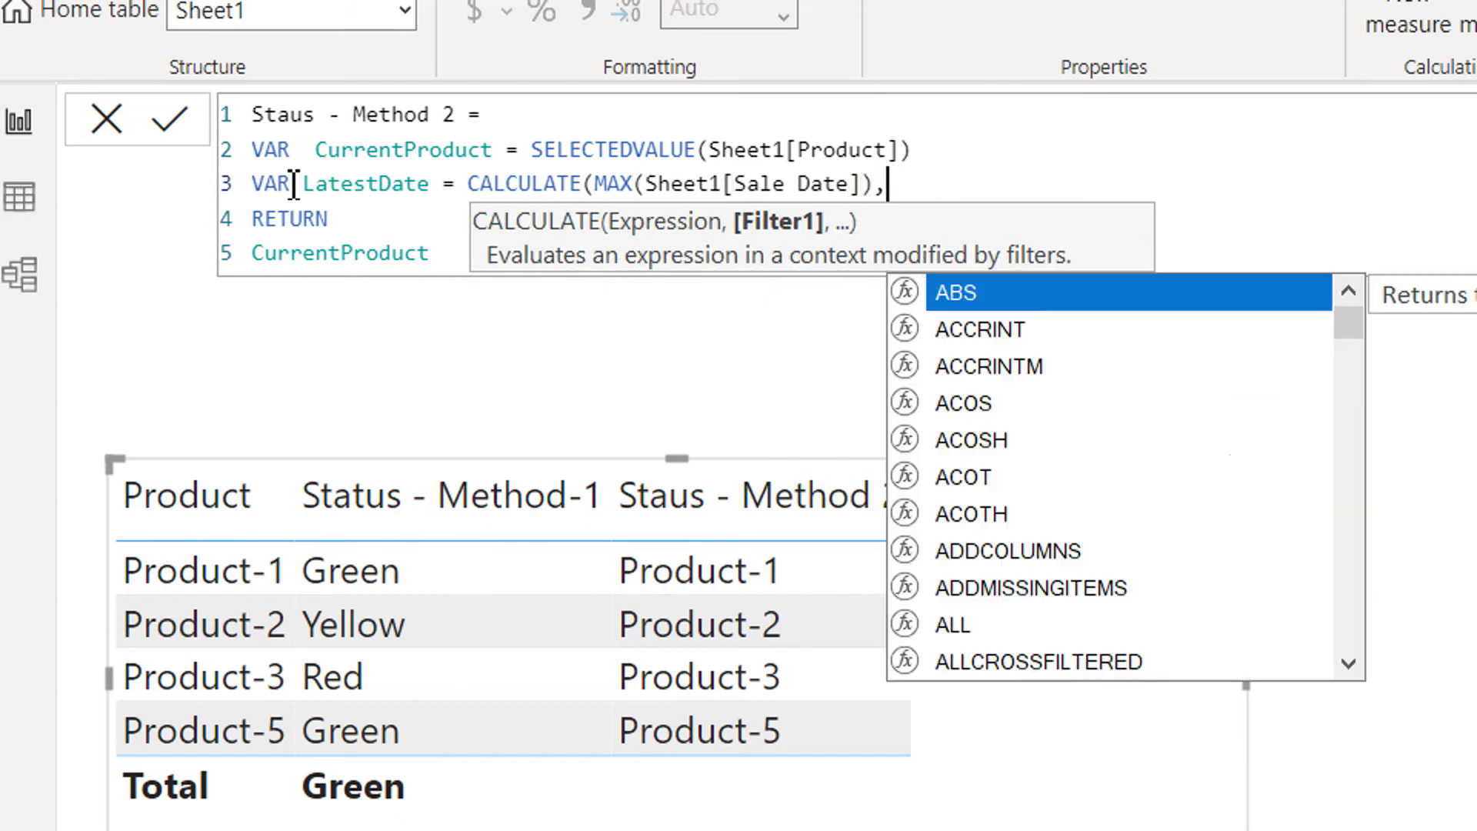
{"action": "type", "text": "tre"}
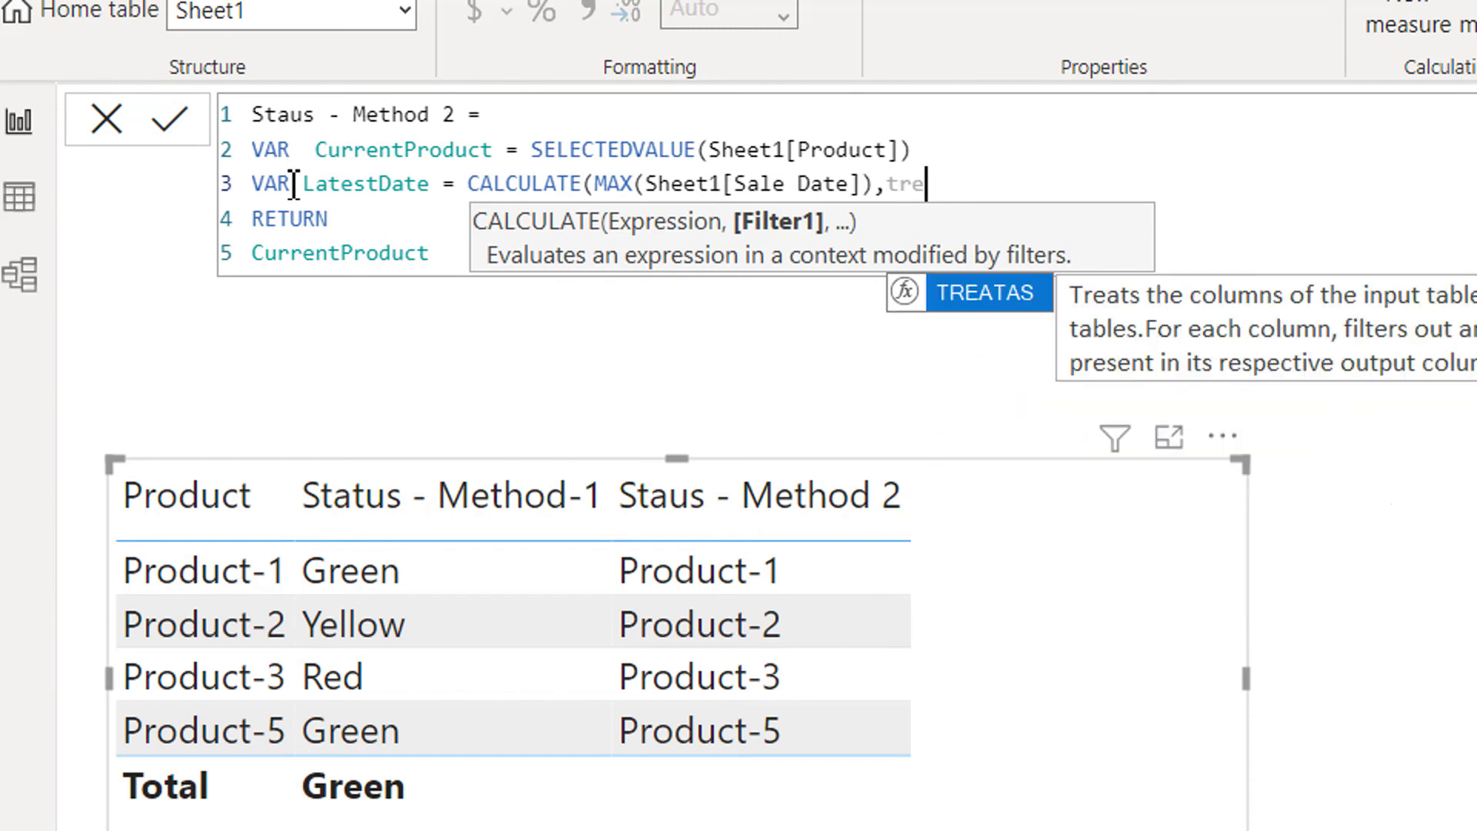
{"action": "key", "text": "Tab"}
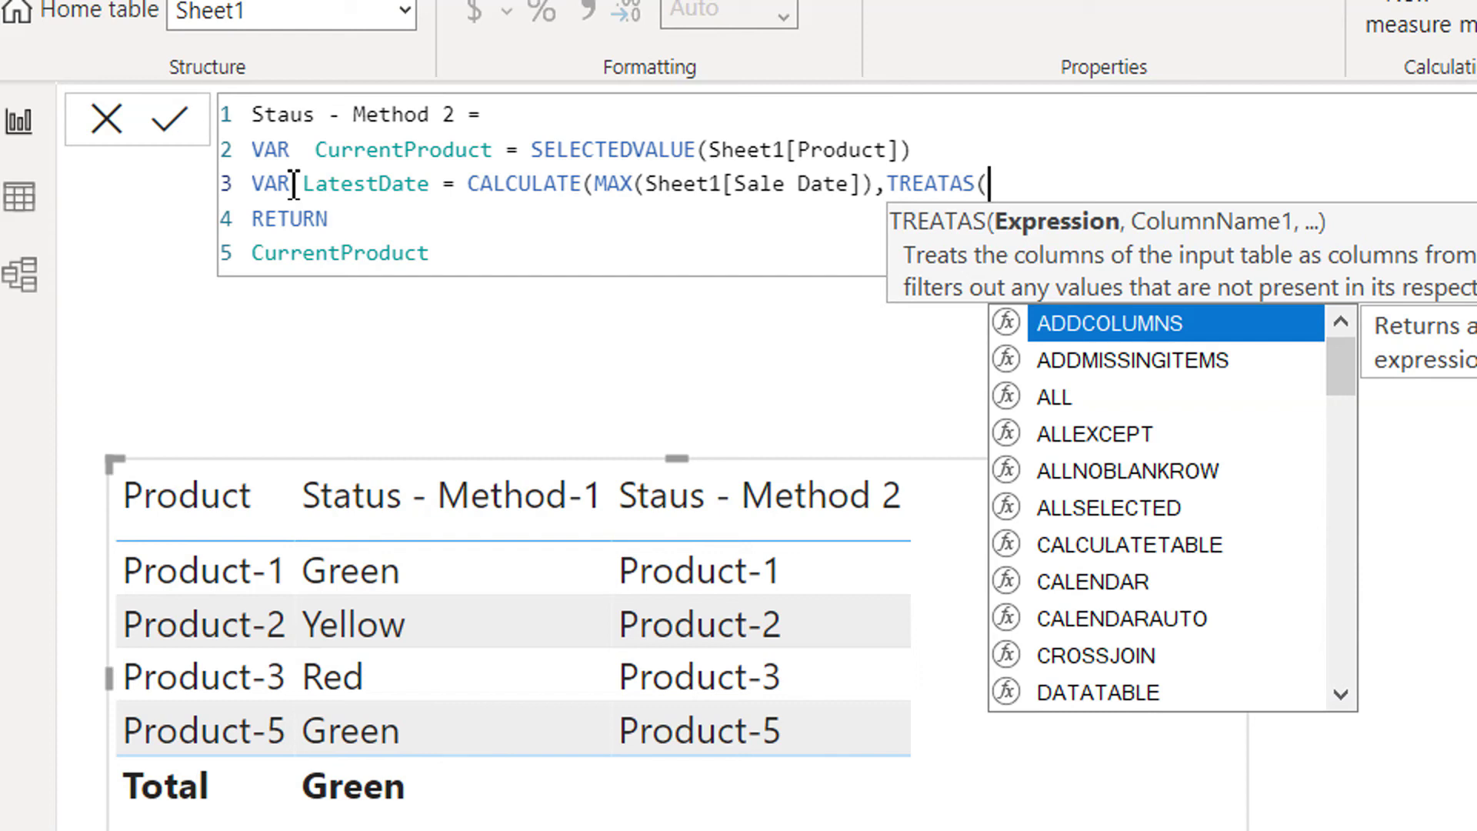
{"action": "type", "text": "{"}
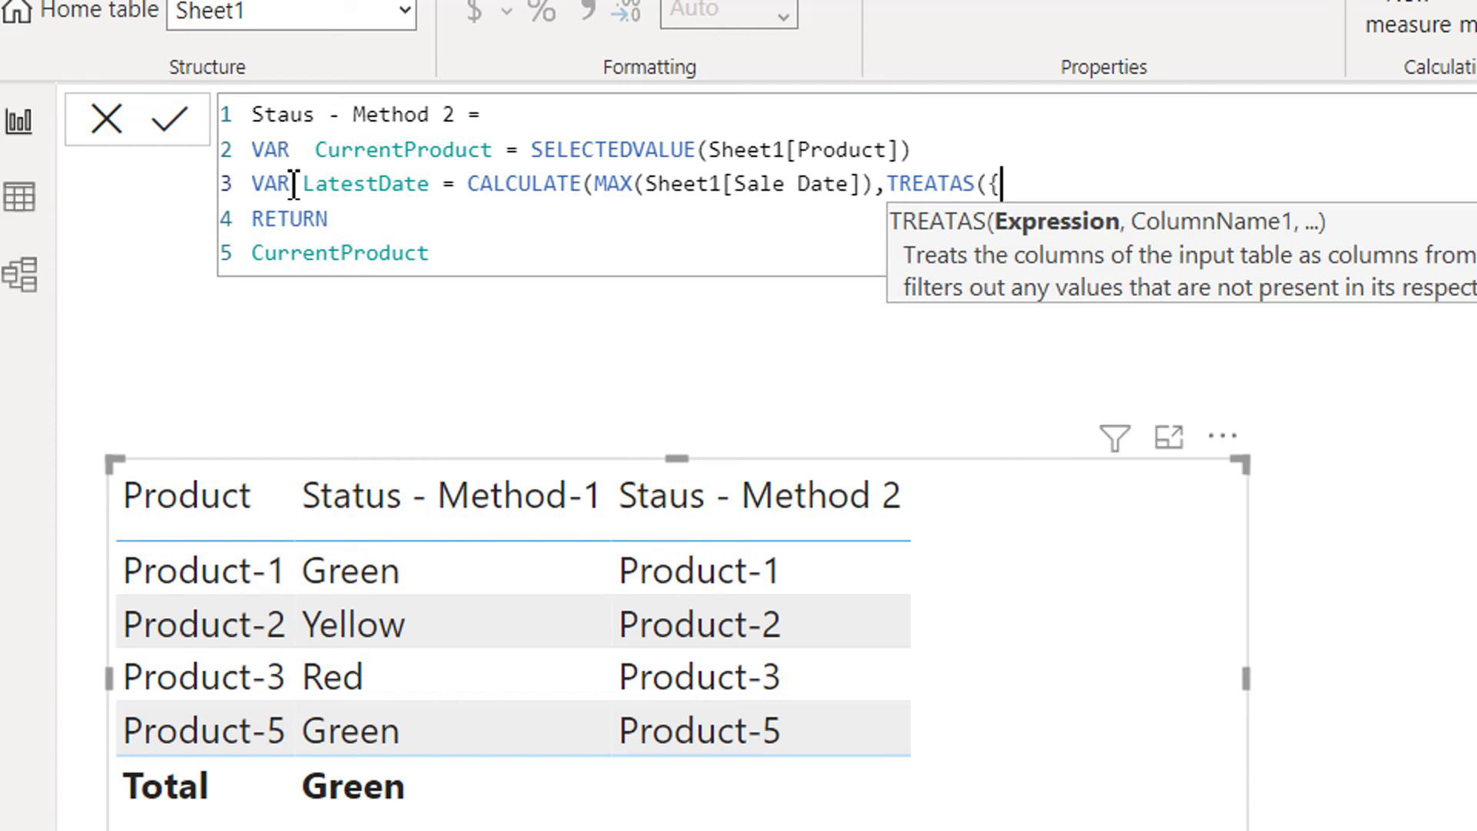
{"action": "type", "text": "curr"}
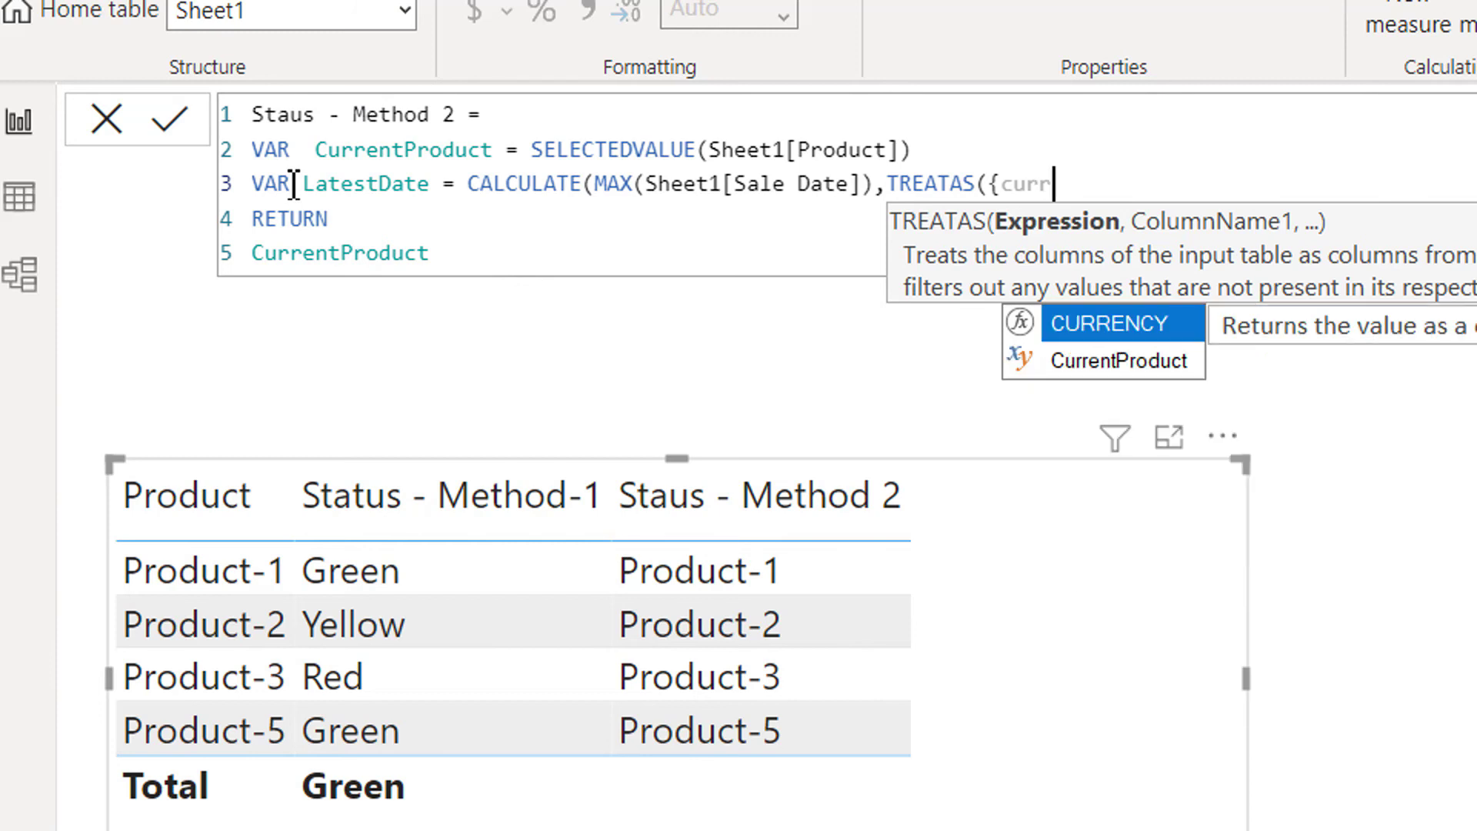
{"action": "key", "text": "Down"}
{"action": "key", "text": "Tab"}
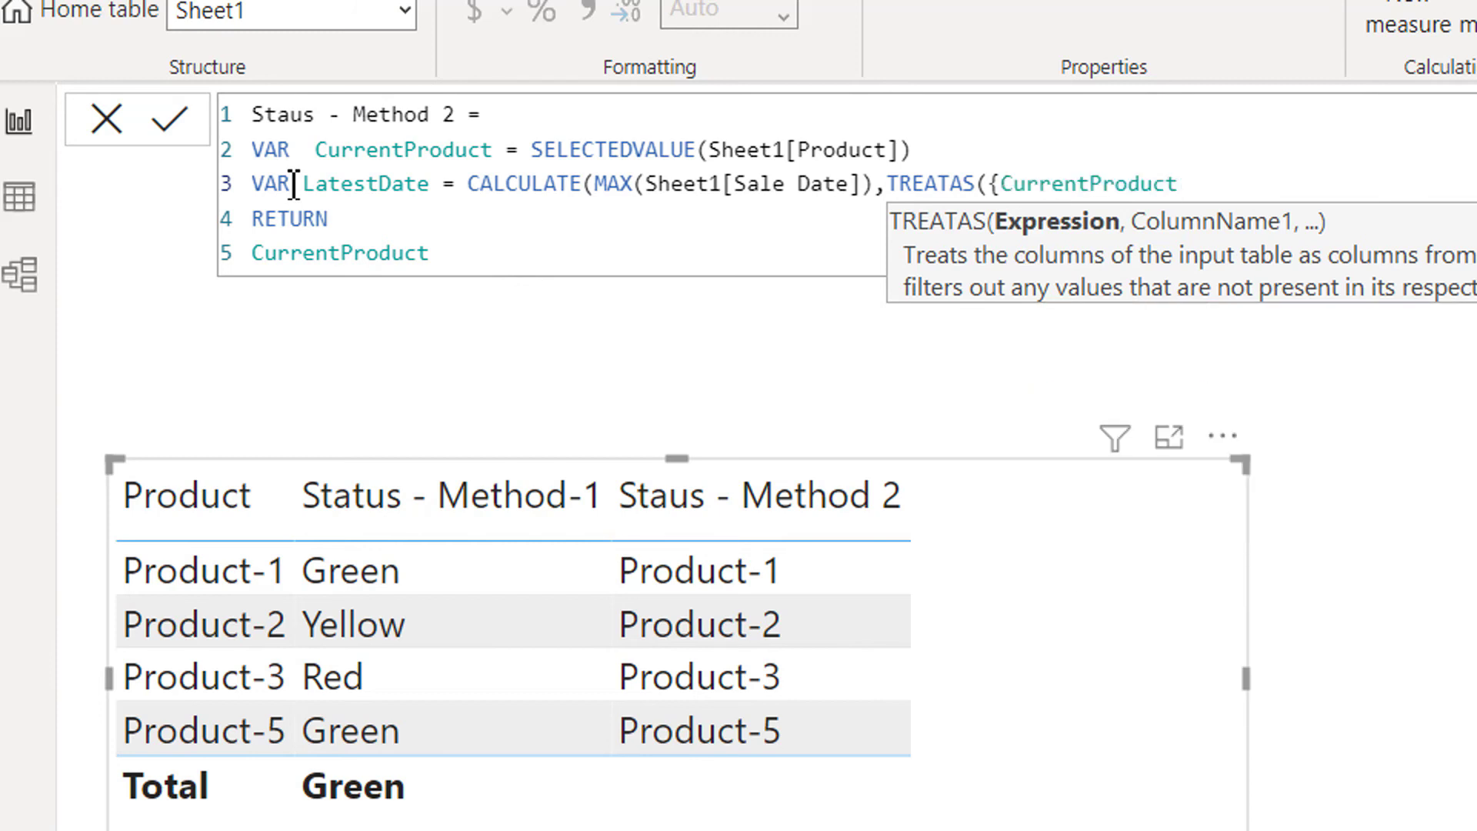
{"action": "type", "text": "},"}
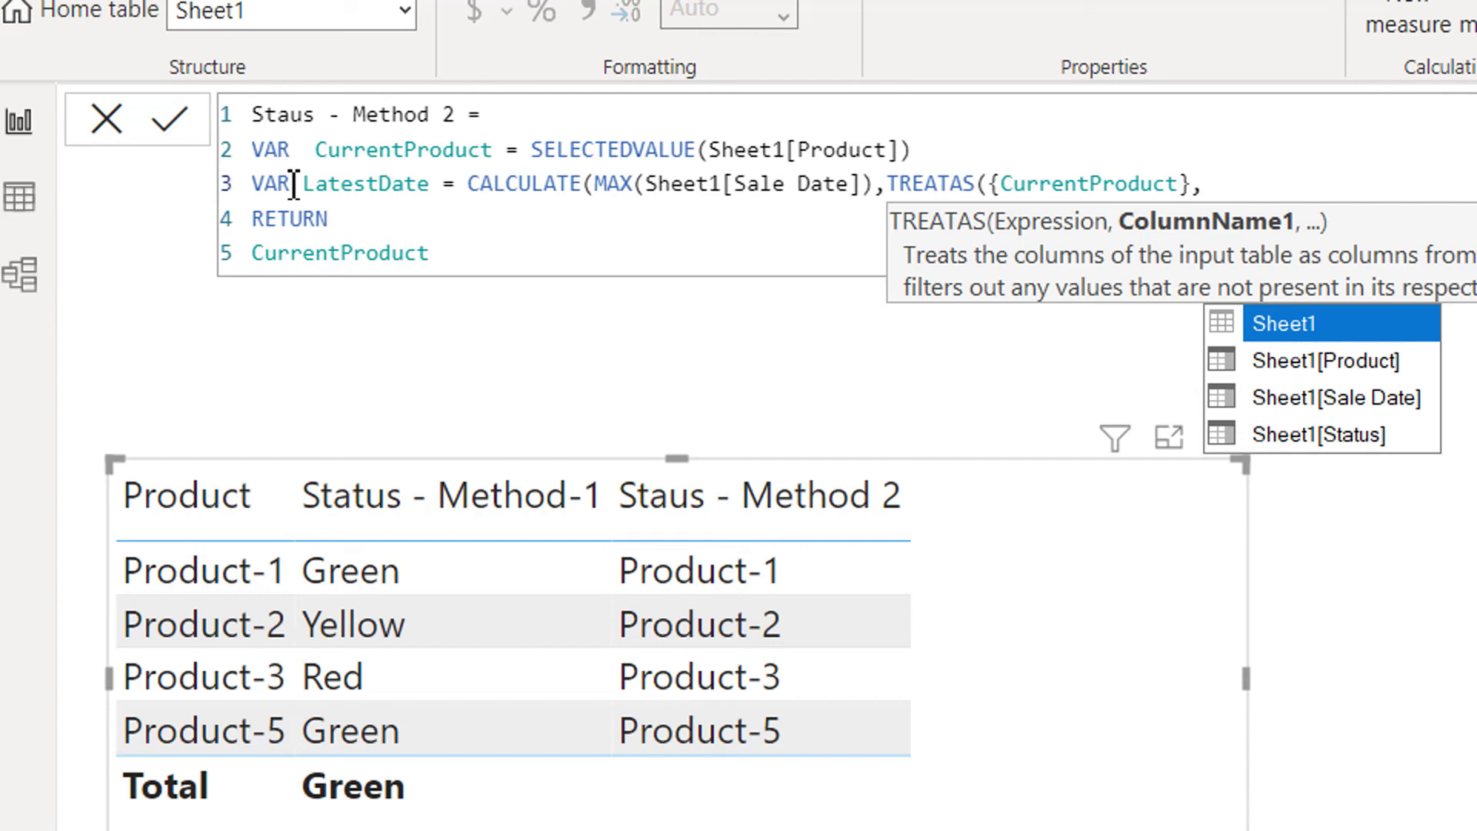
{"action": "type", "text": "she"}
{"action": "key", "text": "Down"}
{"action": "key", "text": "Tab"}
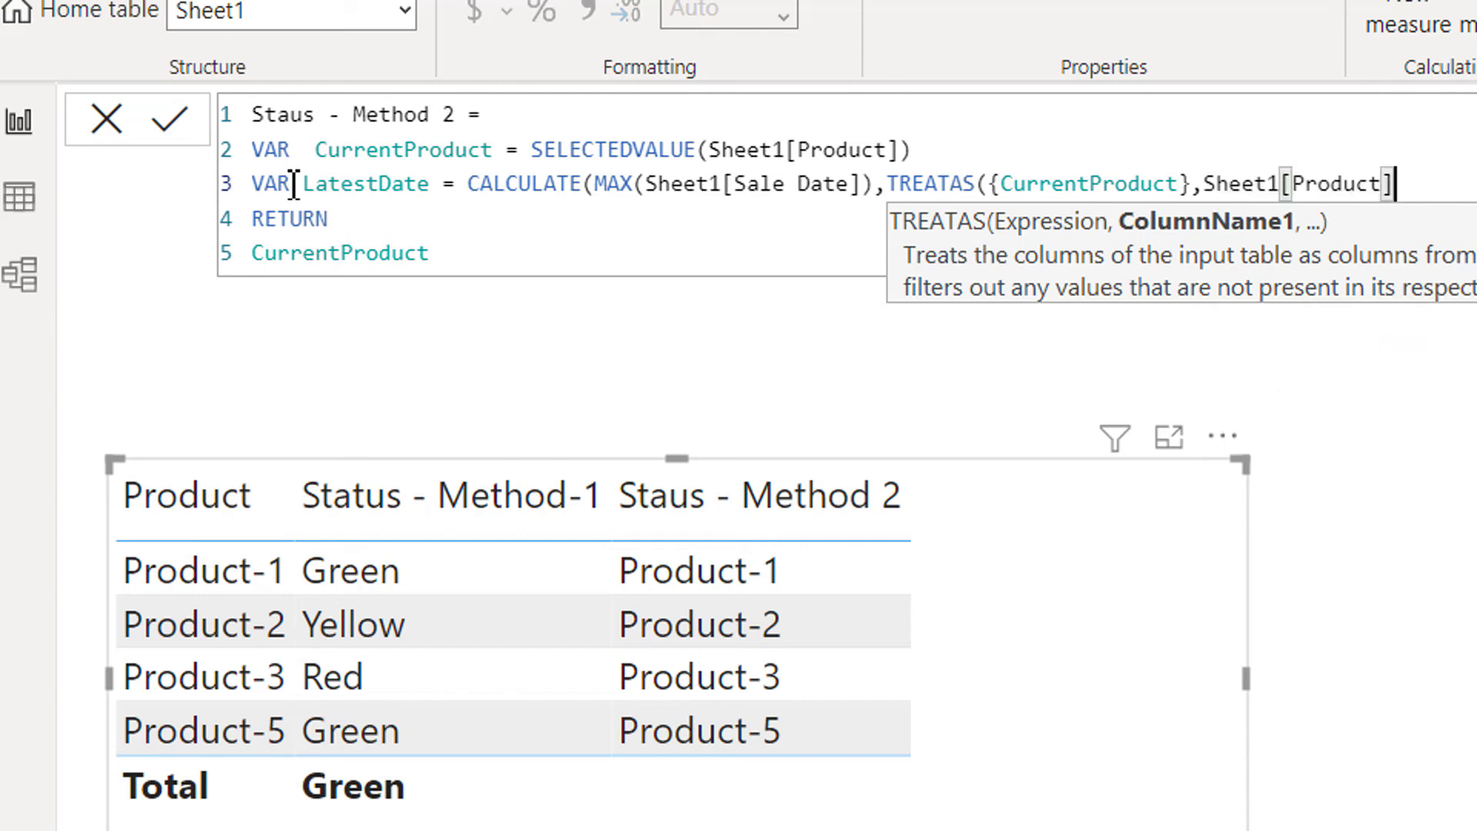
{"action": "type", "text": "))"}
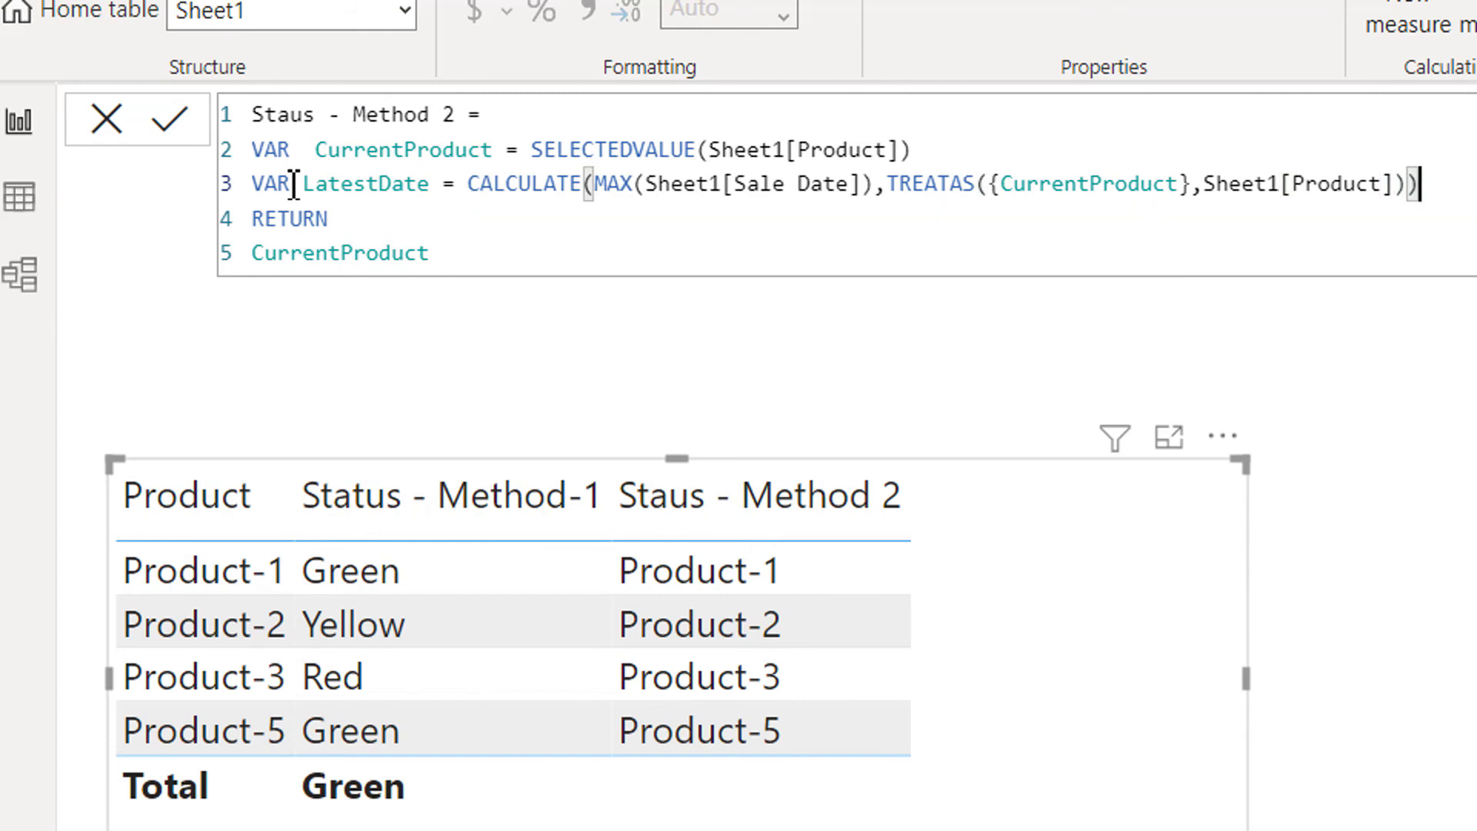
{"action": "left_click", "coordinate": [294, 185]}
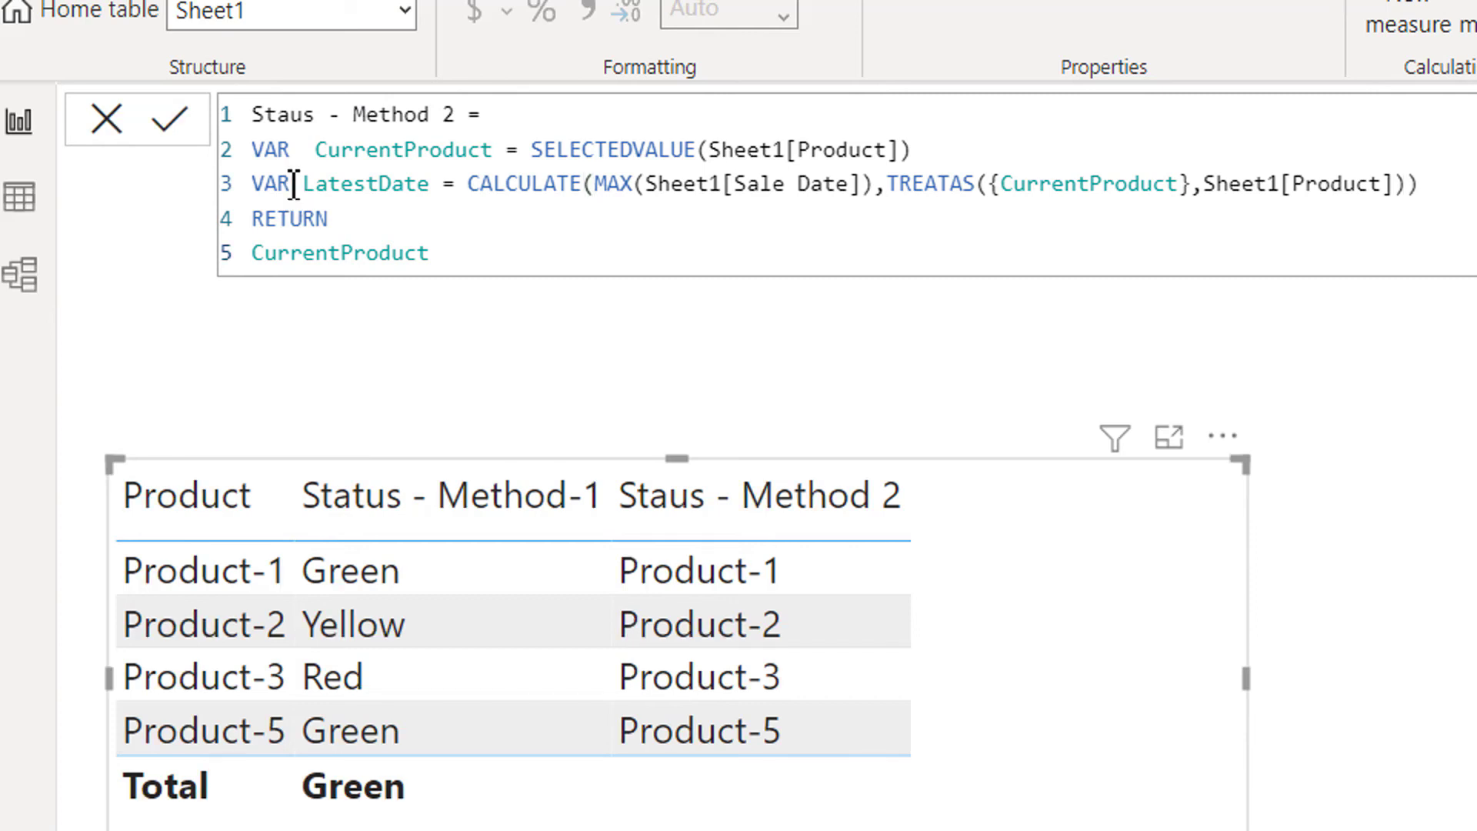
Return LatestDate instead of CurrentProduct, showing each product's latest sale date, then switch to Excel
{"action": "double_click", "coordinate": [360, 193]}
{"action": "key", "text": "ctrl+c"}
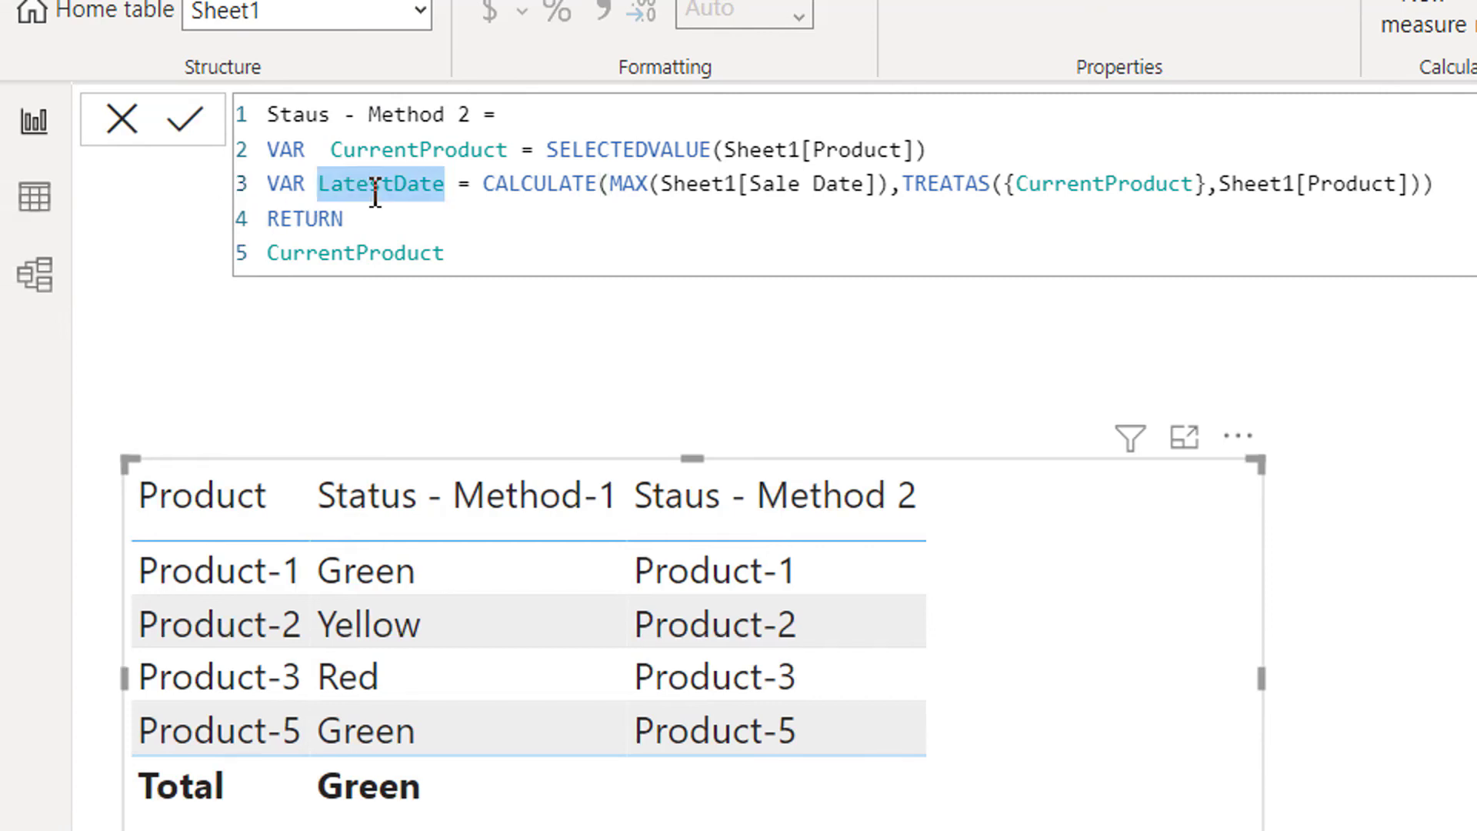
{"action": "left_click", "coordinate": [335, 260]}
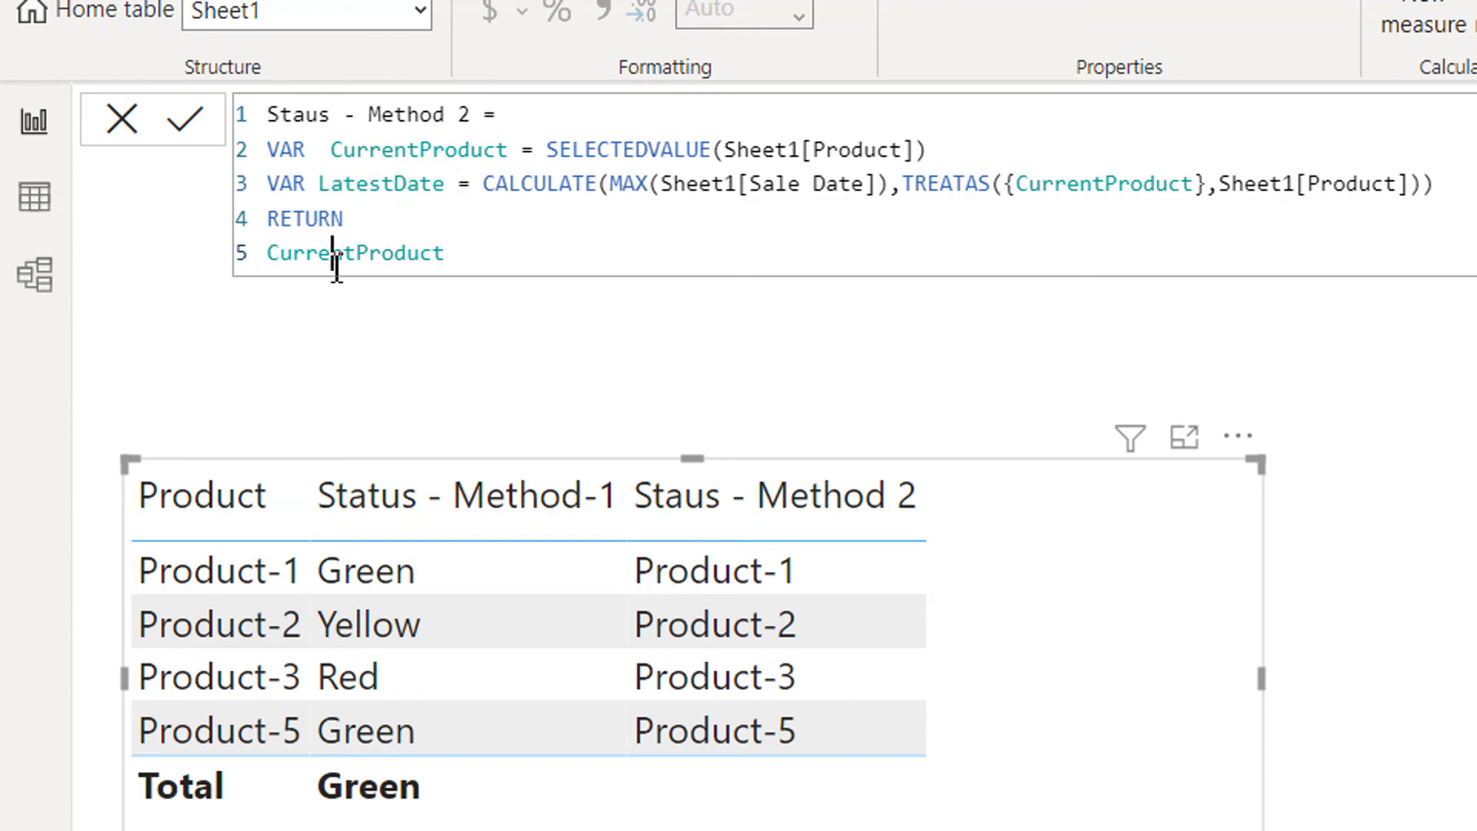
{"action": "double_click", "coordinate": [336, 257]}
{"action": "key", "text": "ctrl+v"}
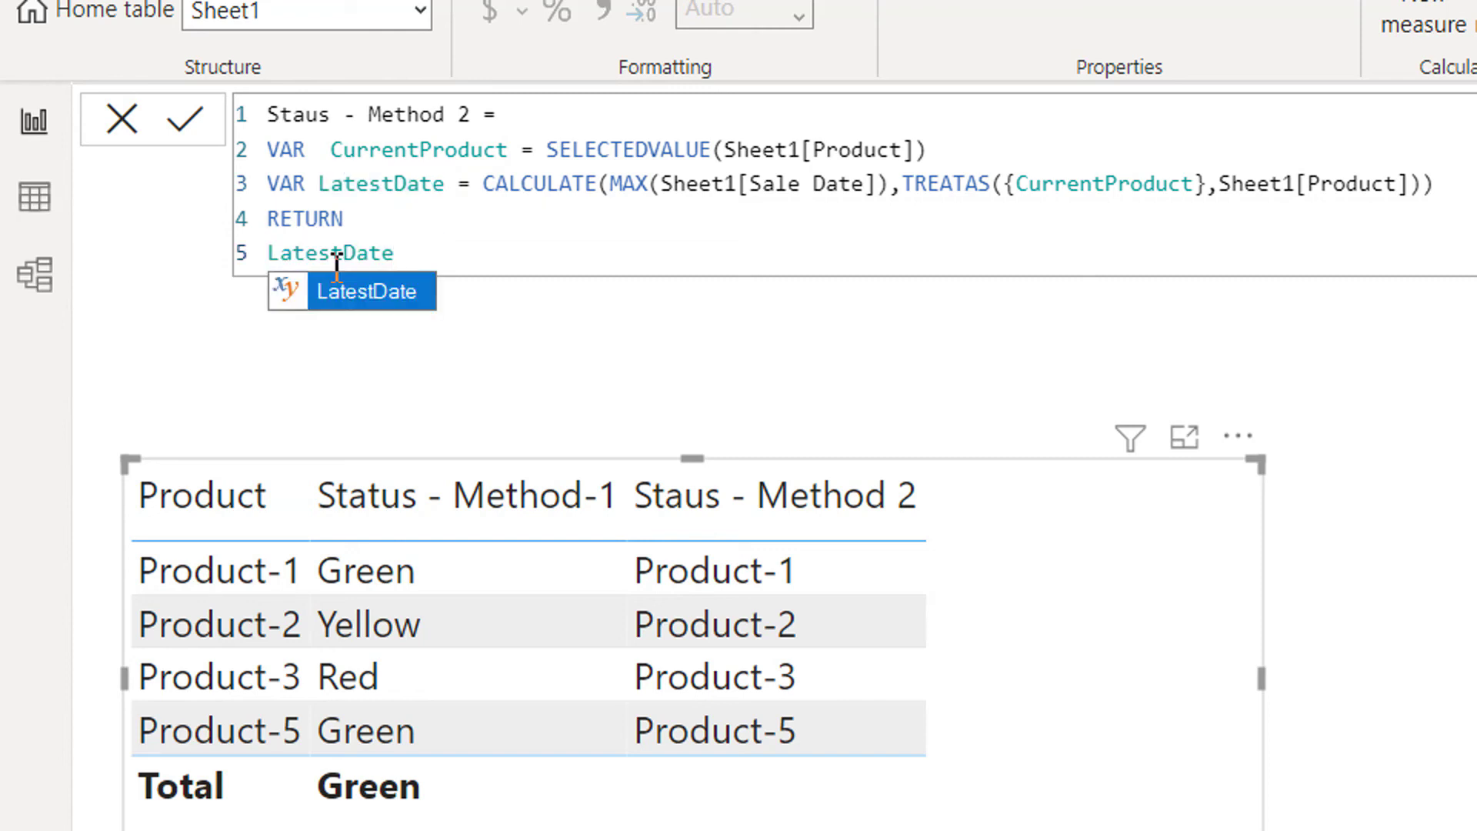
{"action": "key", "text": "Escape"}
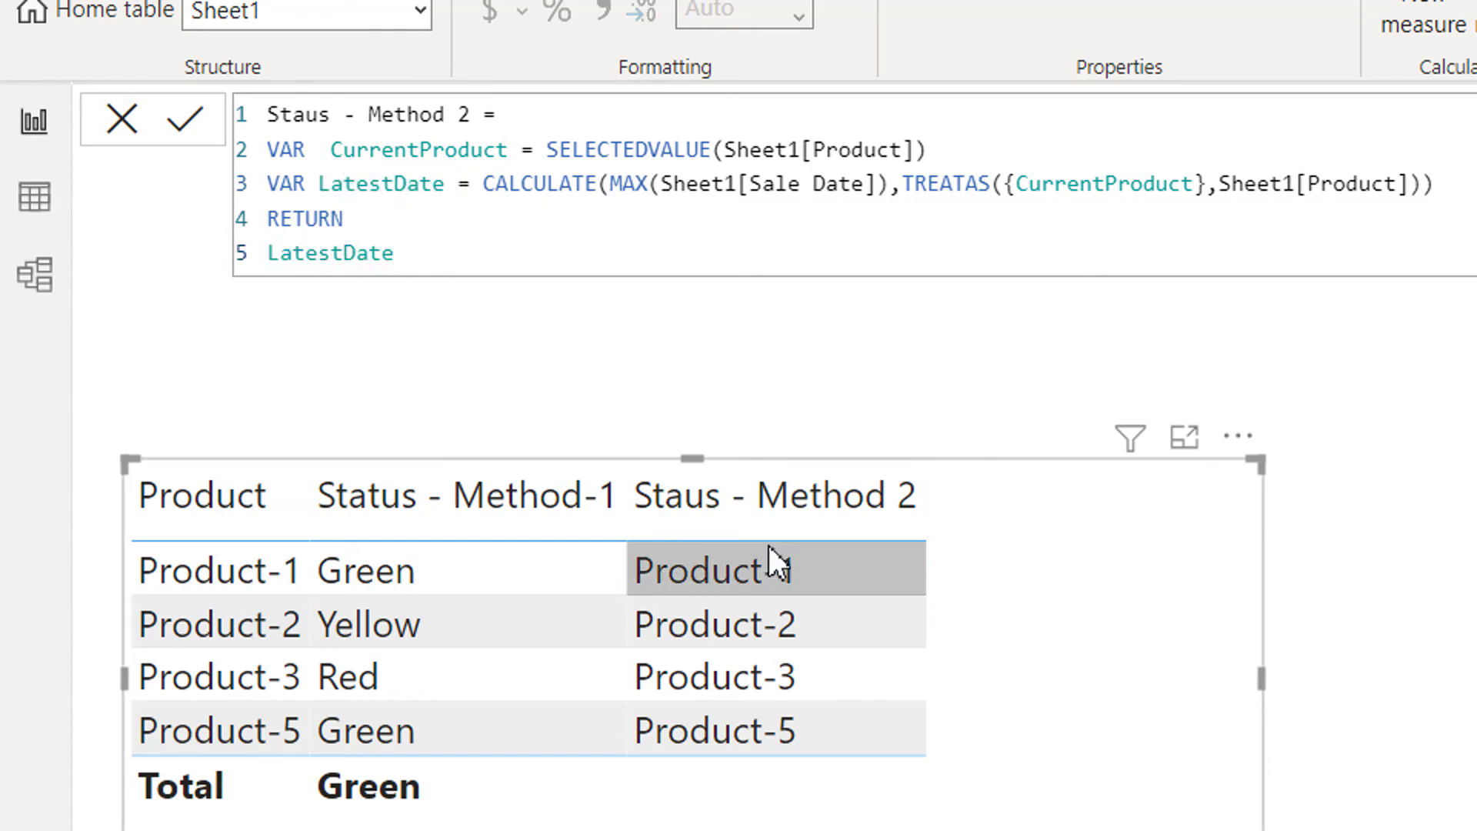
{"action": "key", "text": "Return"}
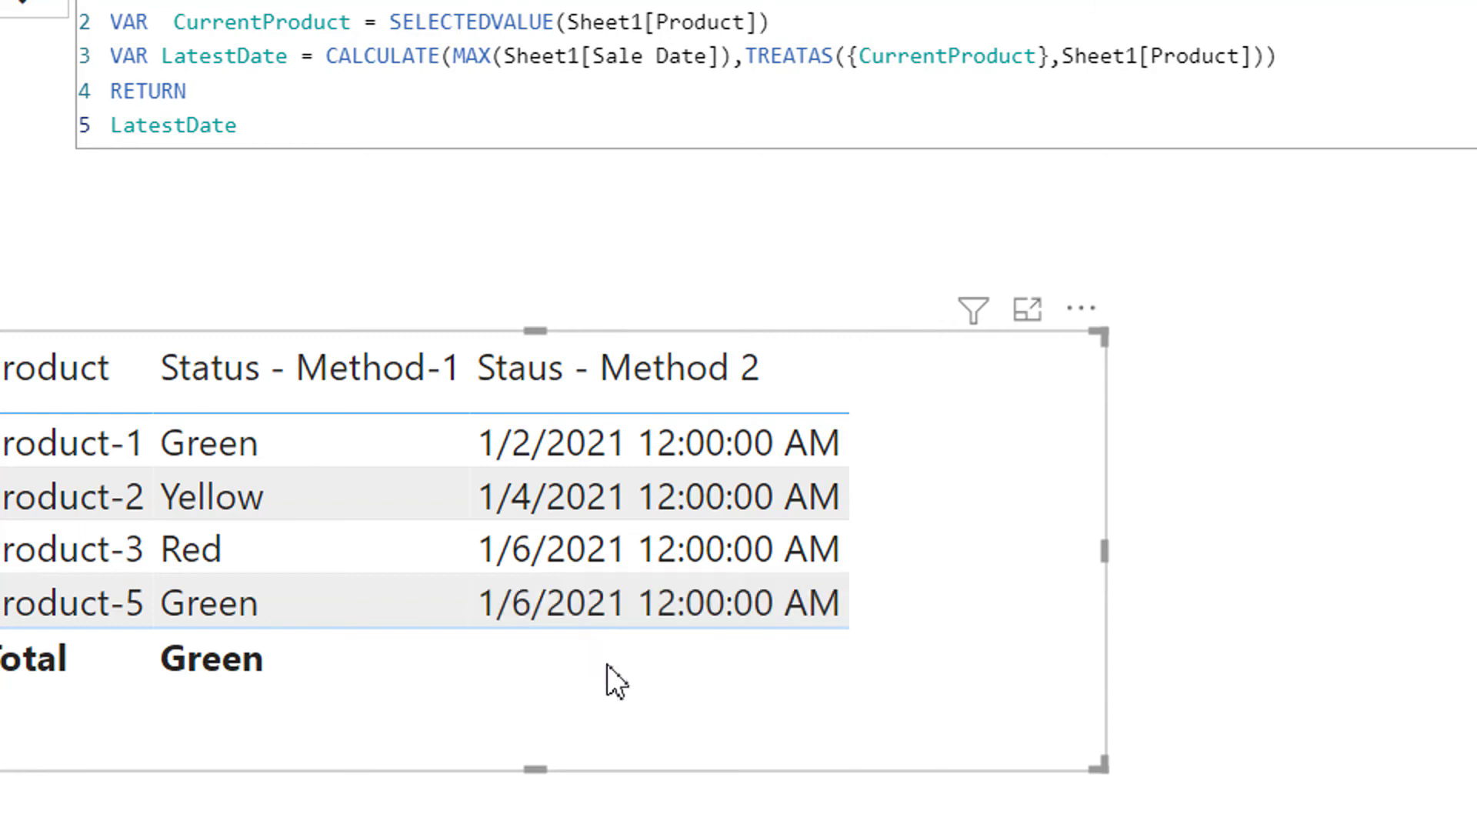
{"action": "key", "text": "alt+Tab"}
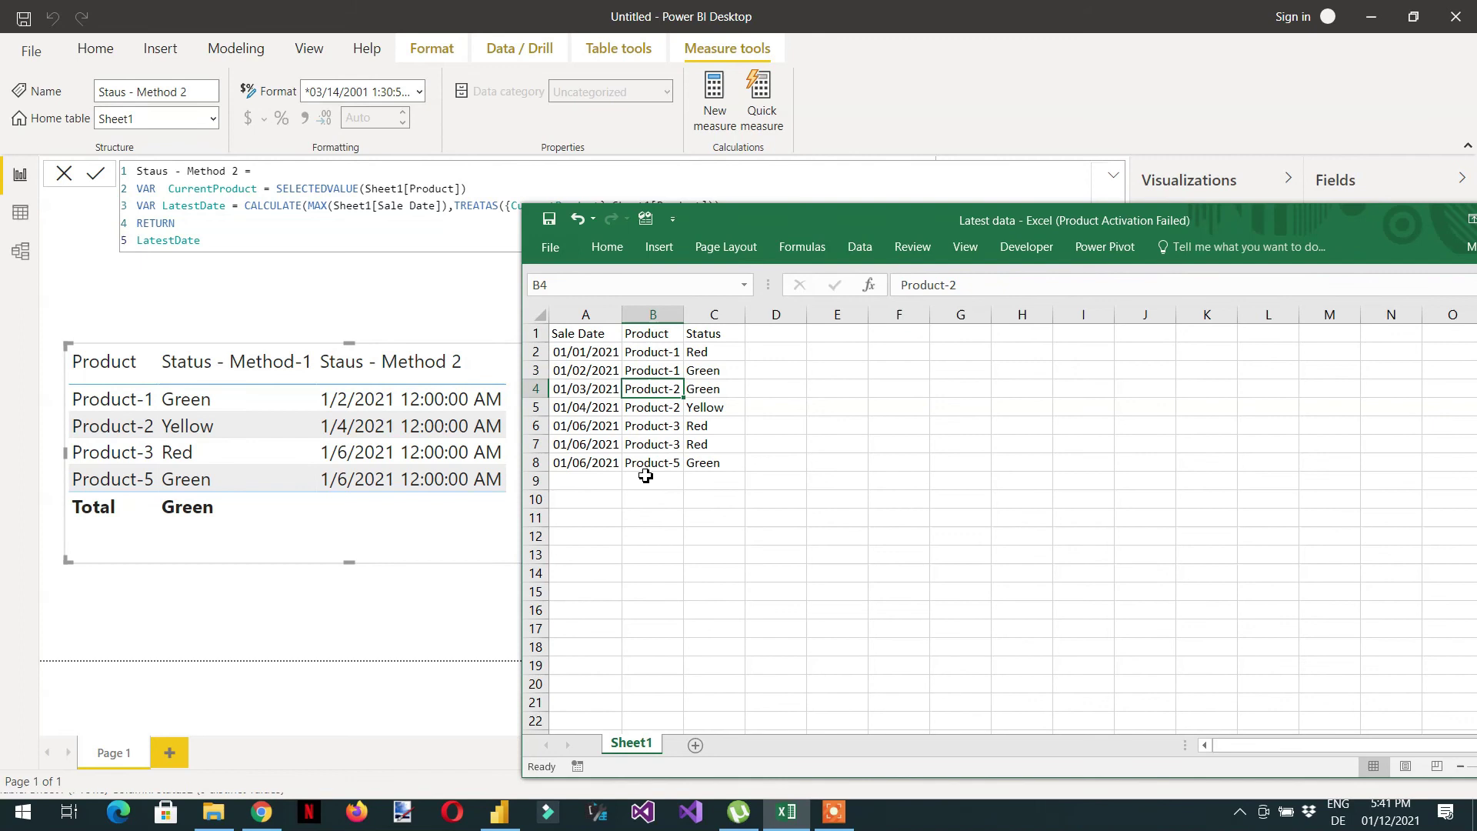
After checking the Excel sale dates and statuses, bring the Power BI window back to the front
{"action": "left_click", "coordinate": [401, 230]}
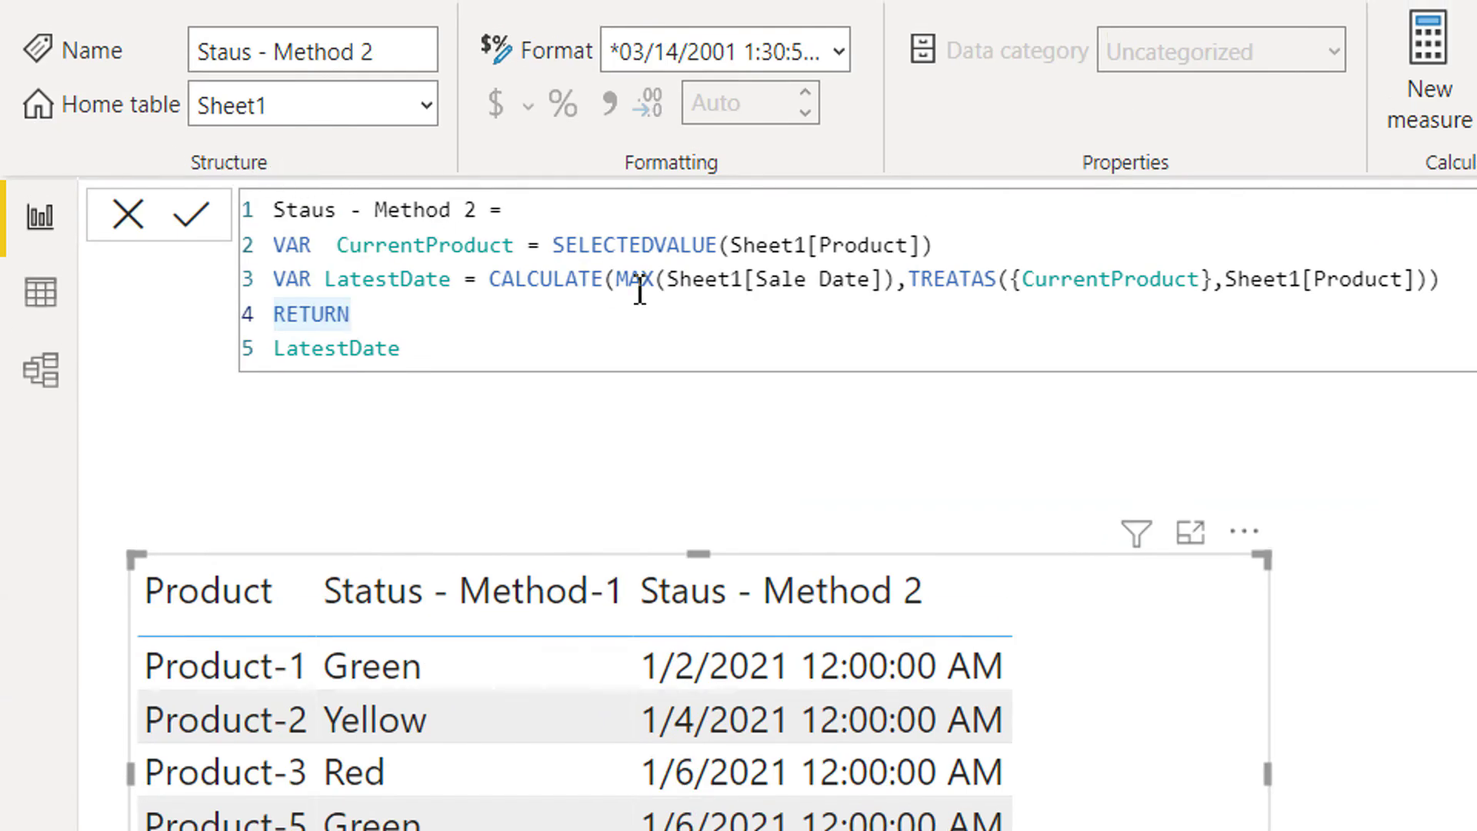
On a new line 4, start VAR Result = CALCULATE(VALUES(Sheet1[Status]), in the measure
{"action": "left_click", "coordinate": [1466, 290]}
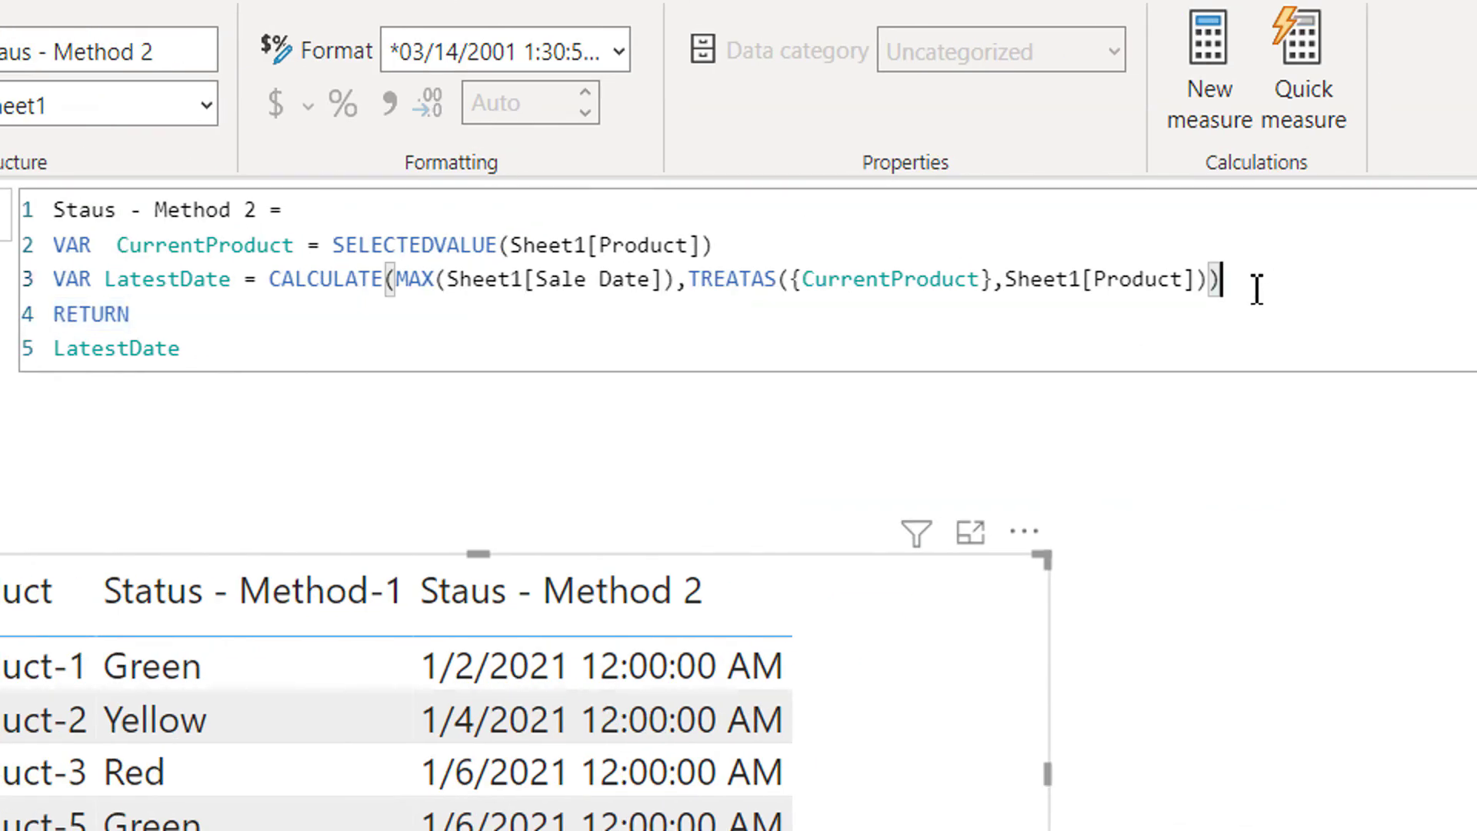
{"action": "key", "text": "shift+Return"}
{"action": "type", "text": "VAR R"}
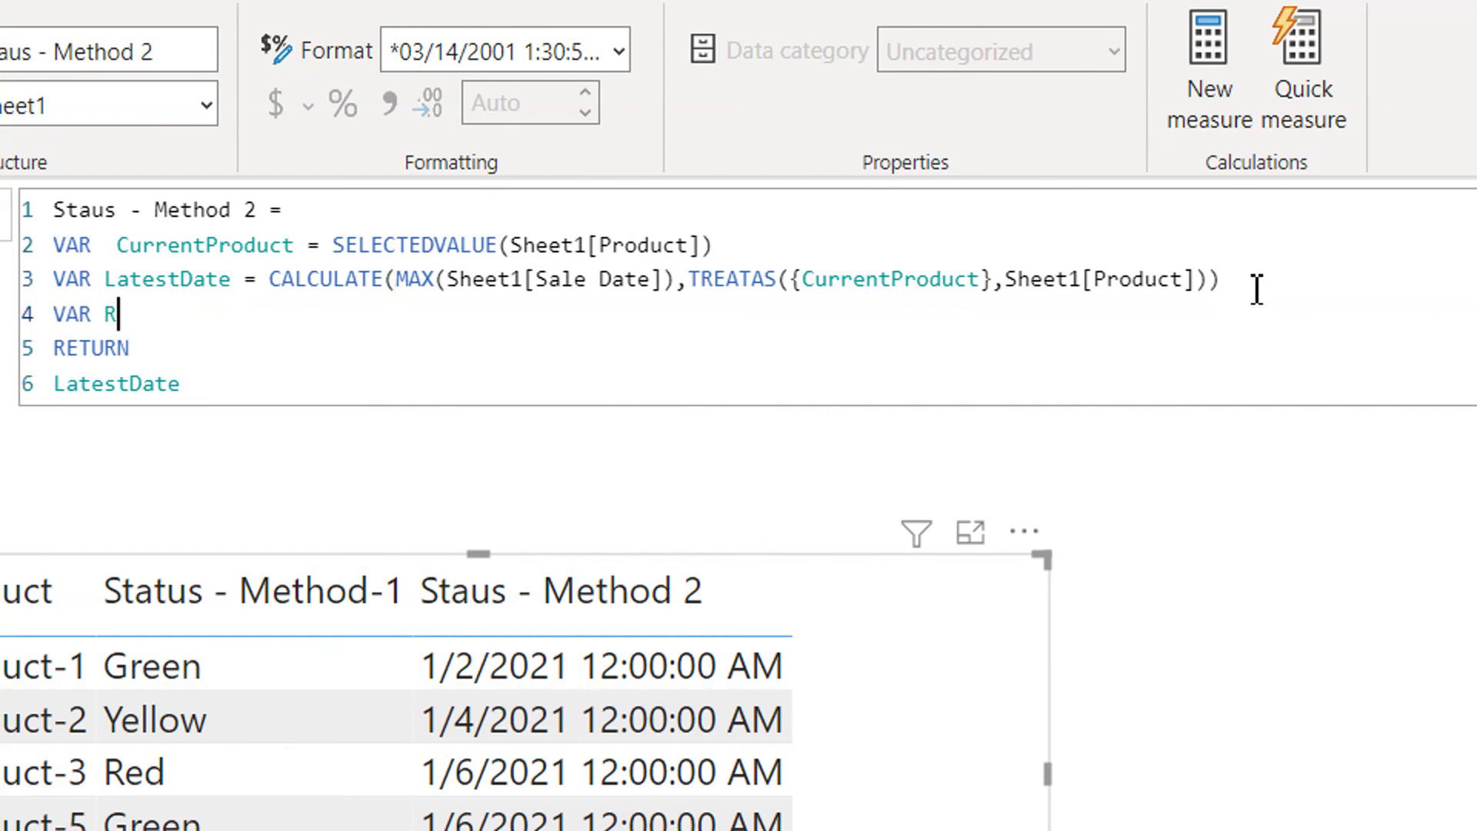
{"action": "type", "text": "esult ="}
{"action": "type", "text": "ca"}
{"action": "key", "text": "Tab"}
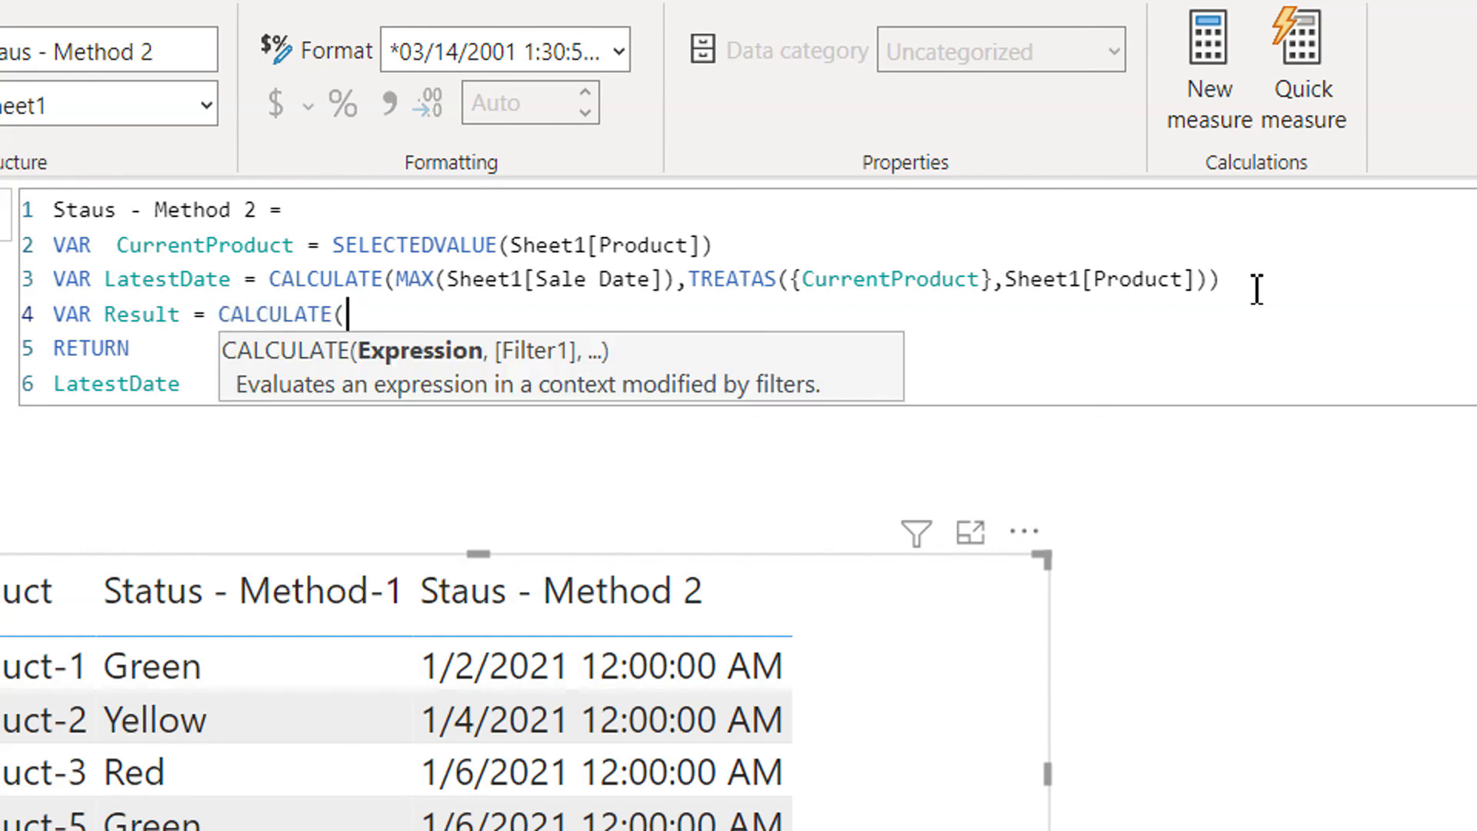
{"action": "type", "text": "val"}
{"action": "key", "text": "Tab"}
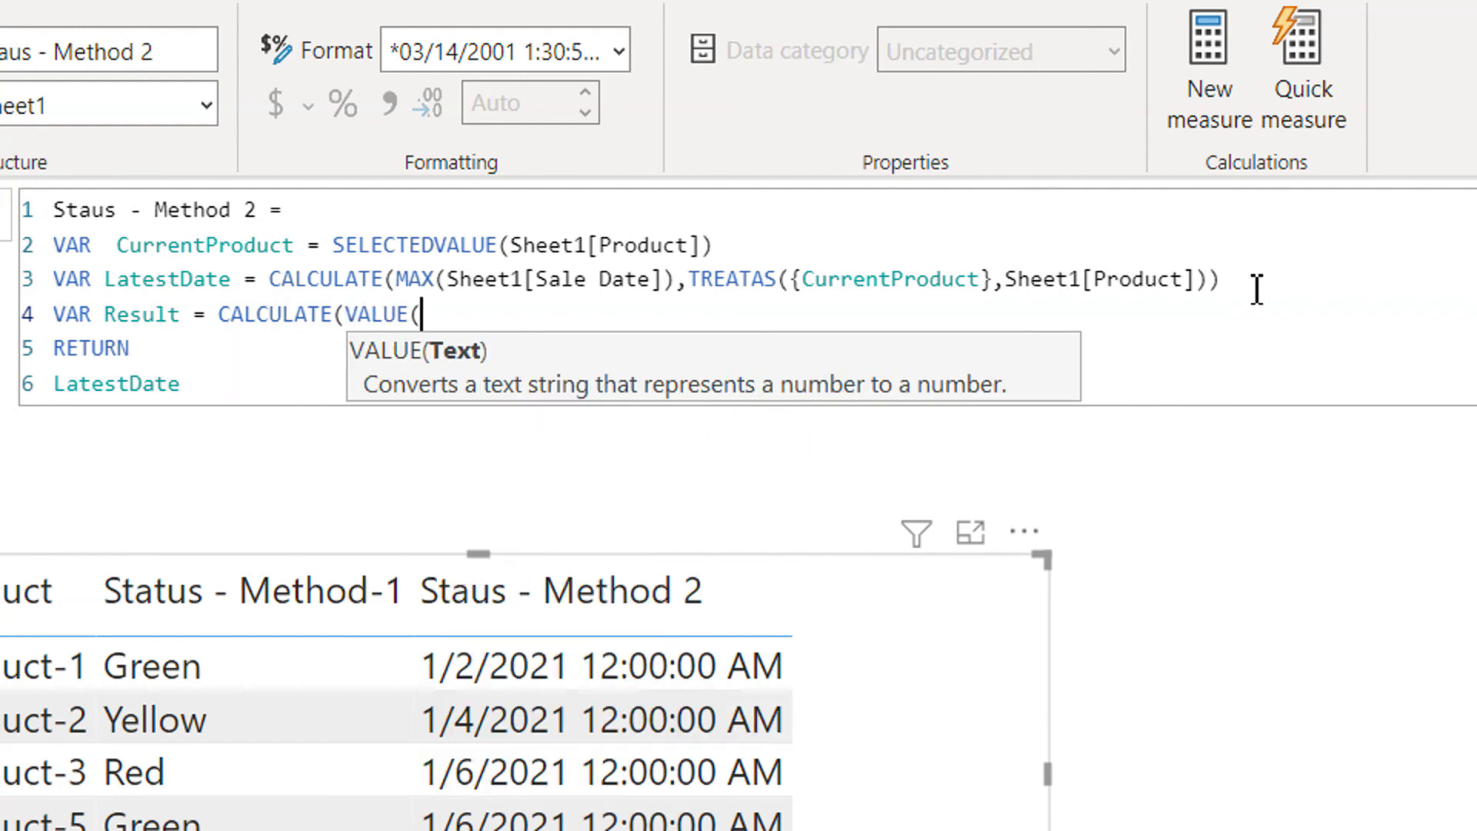
{"action": "key", "text": "BackSpace"}
{"action": "type", "text": "s"}
{"action": "key", "text": "Tab"}
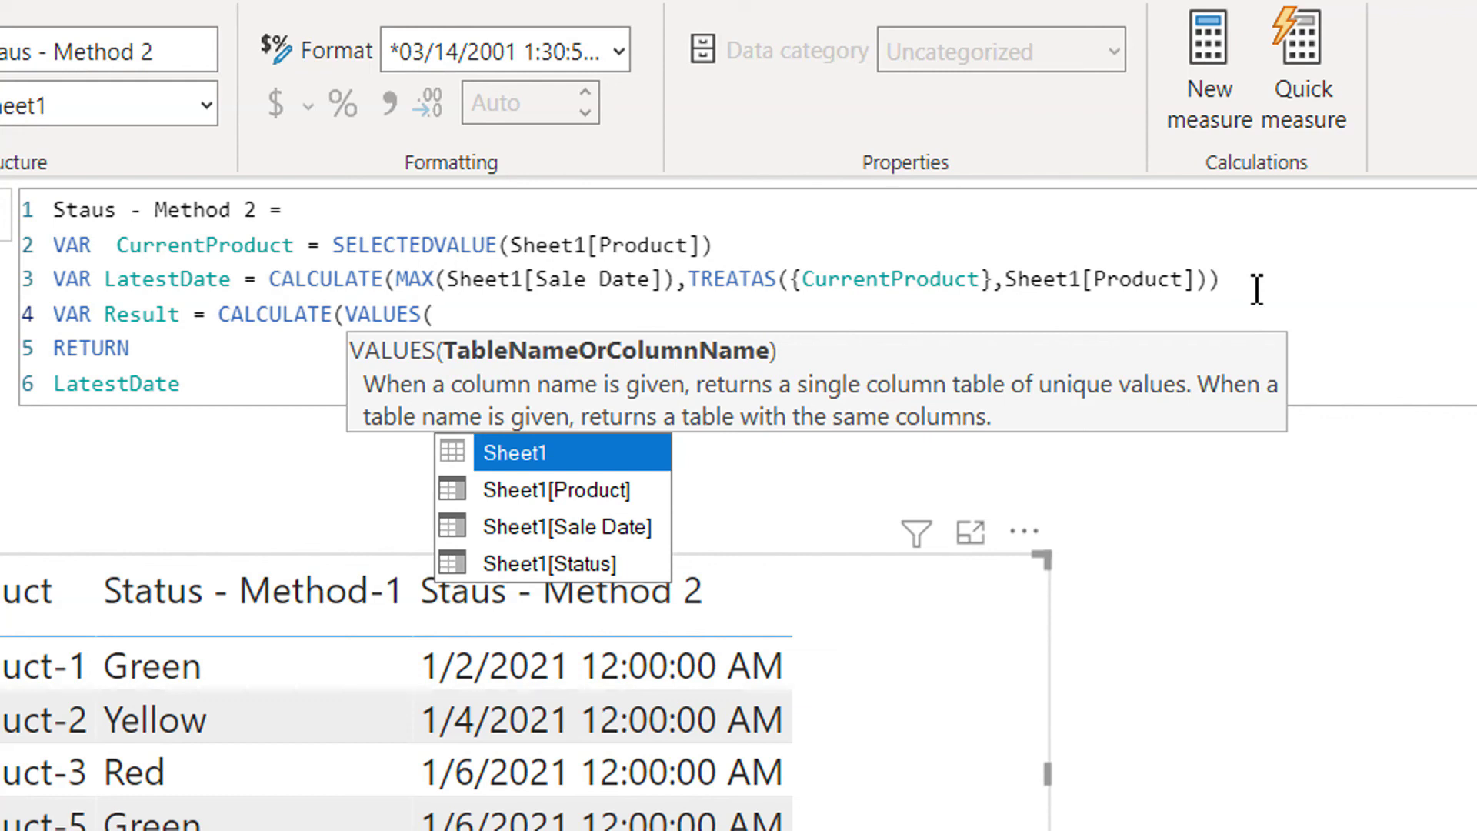
{"action": "key", "text": "Down"}
{"action": "key", "text": "Down"}
{"action": "key", "text": "Down"}
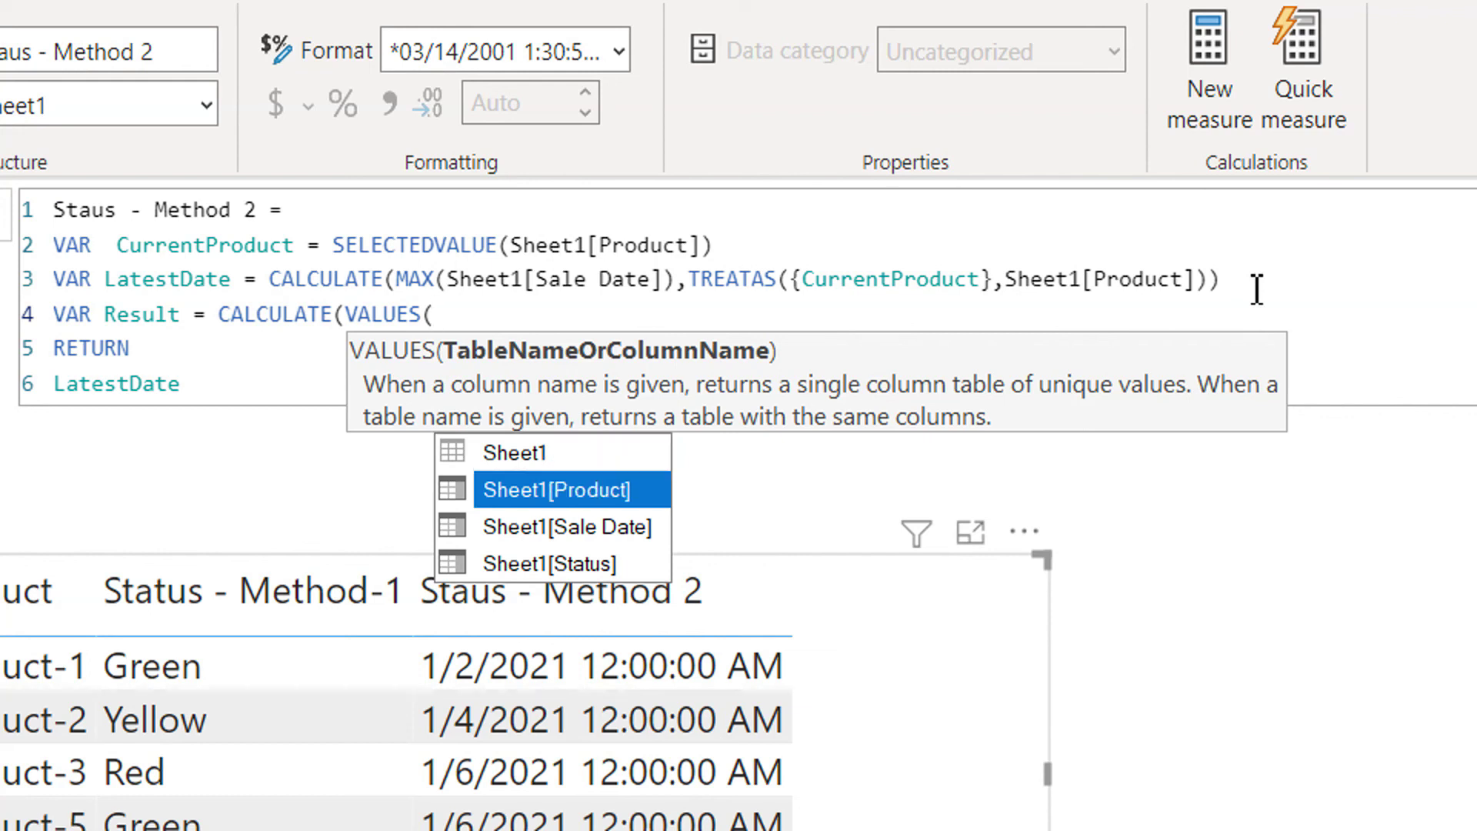
{"action": "key", "text": "Tab"}
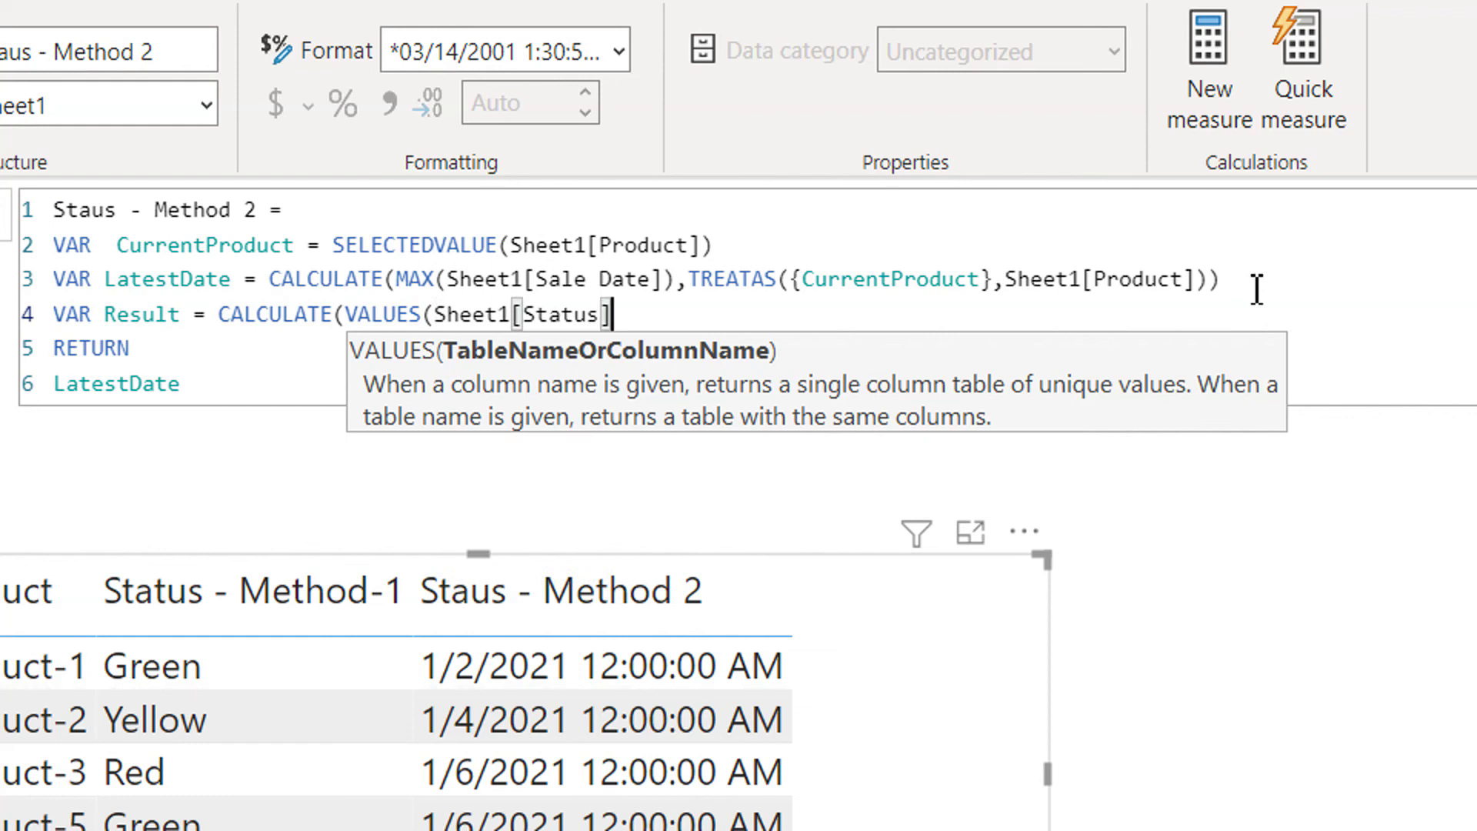
{"action": "type", "text": "),"}
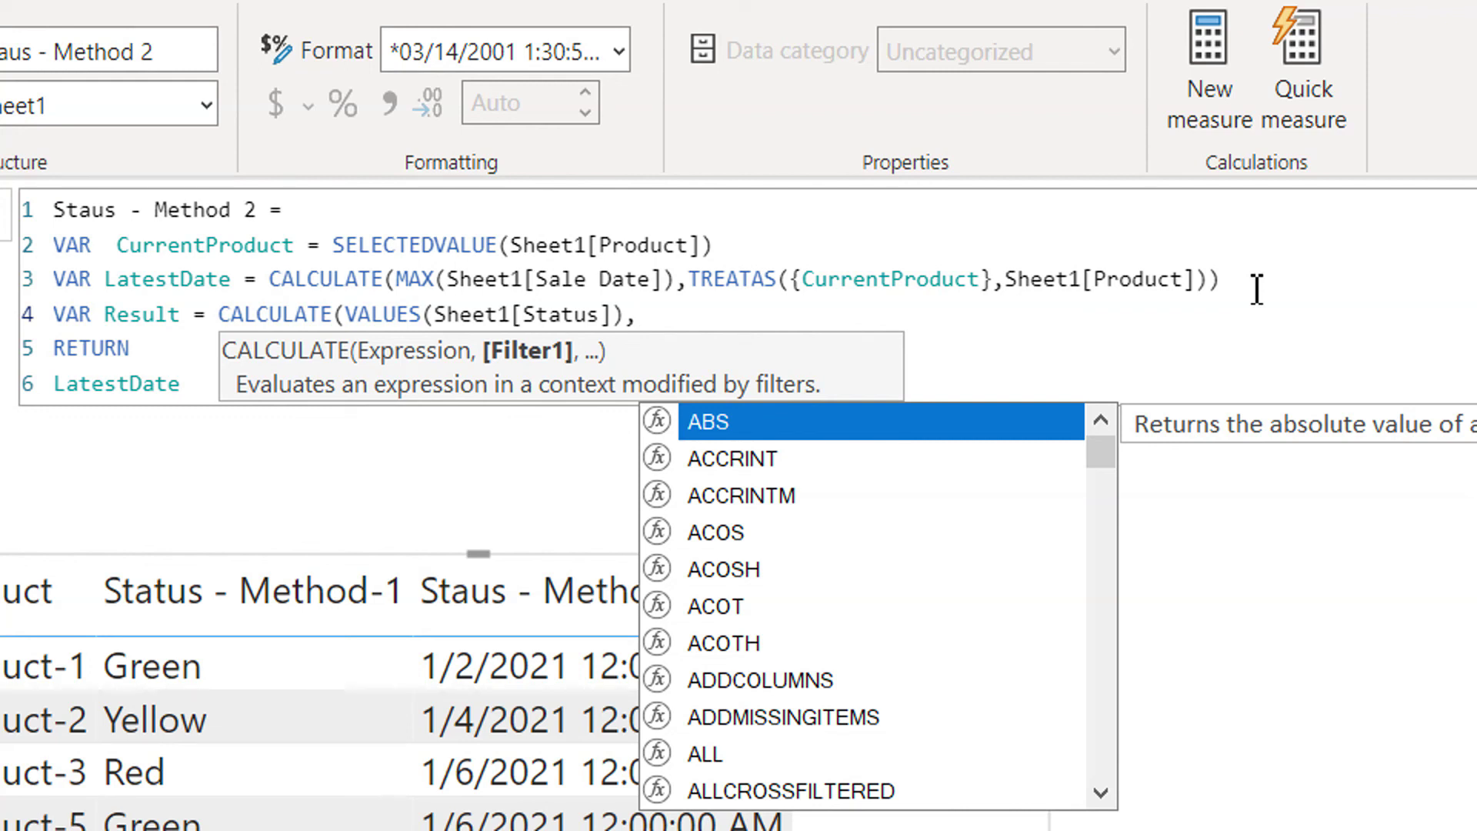
Add the filter Sheet1[Sale Date] = LatestDate and close the CALCULATE bracket
{"action": "type", "text": "she"}
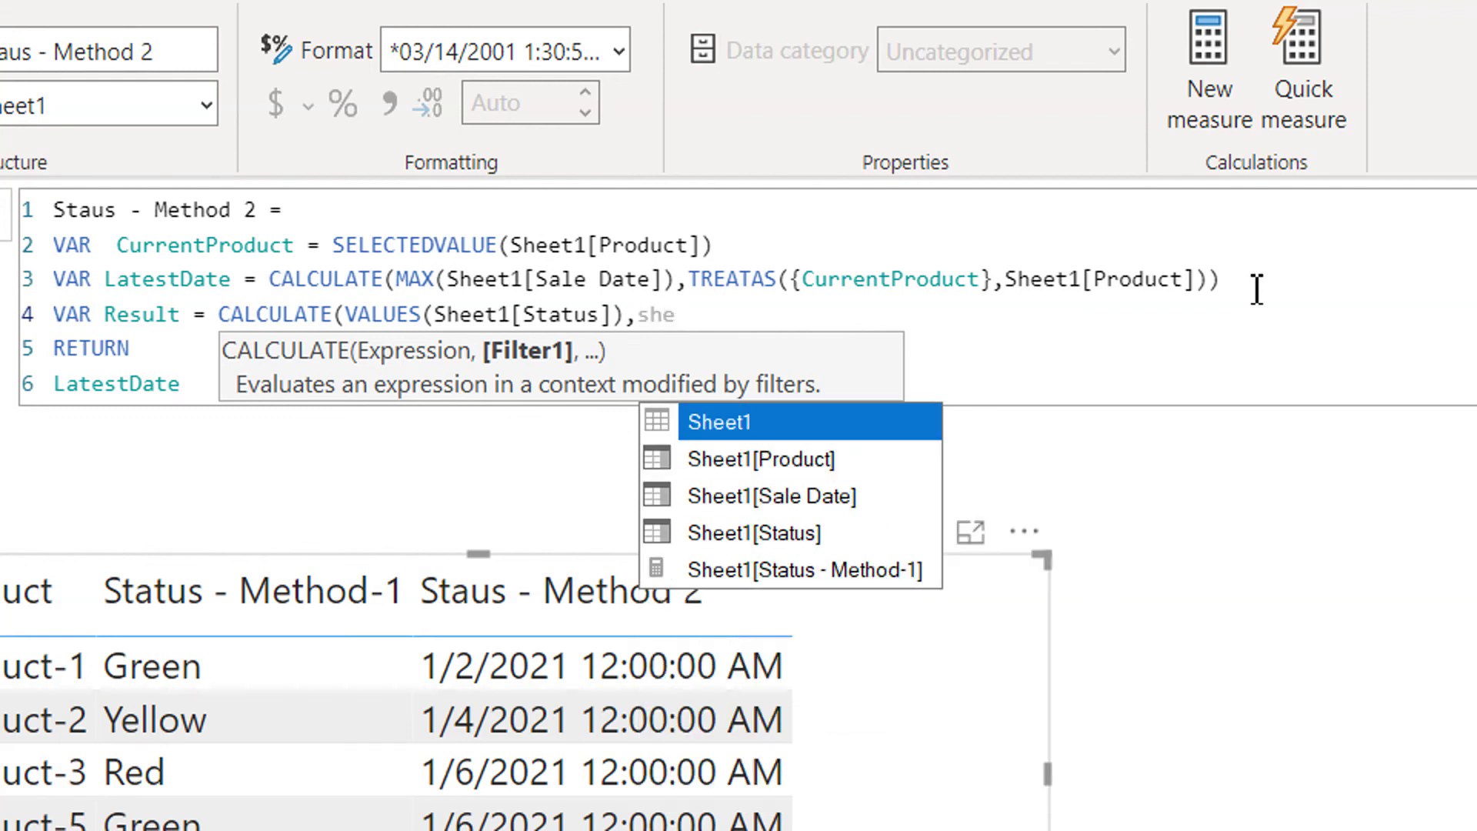
{"action": "key", "text": "Down"}
{"action": "key", "text": "Down"}
{"action": "key", "text": "Tab"}
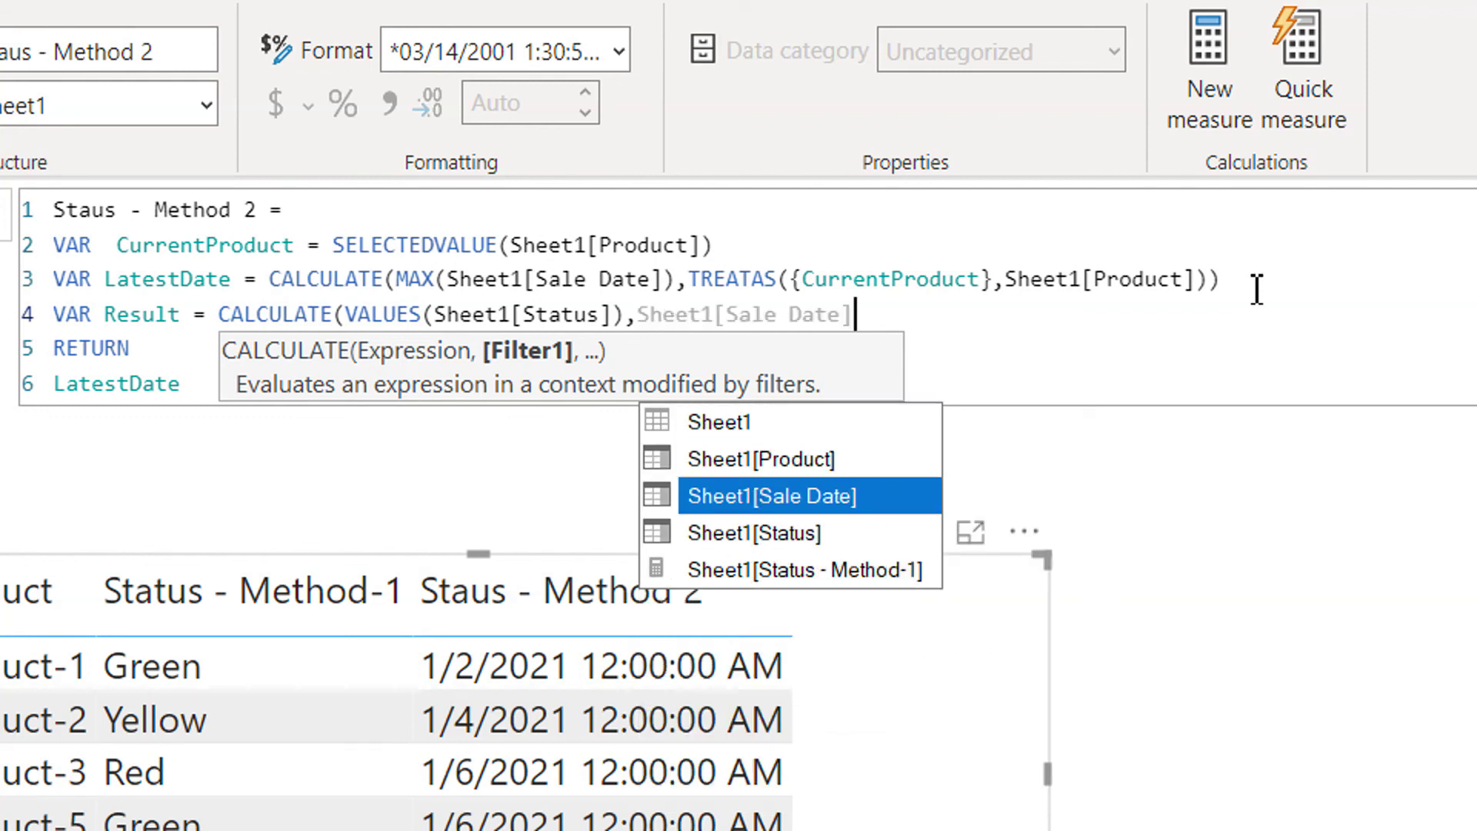
{"action": "type", "text": "= "}
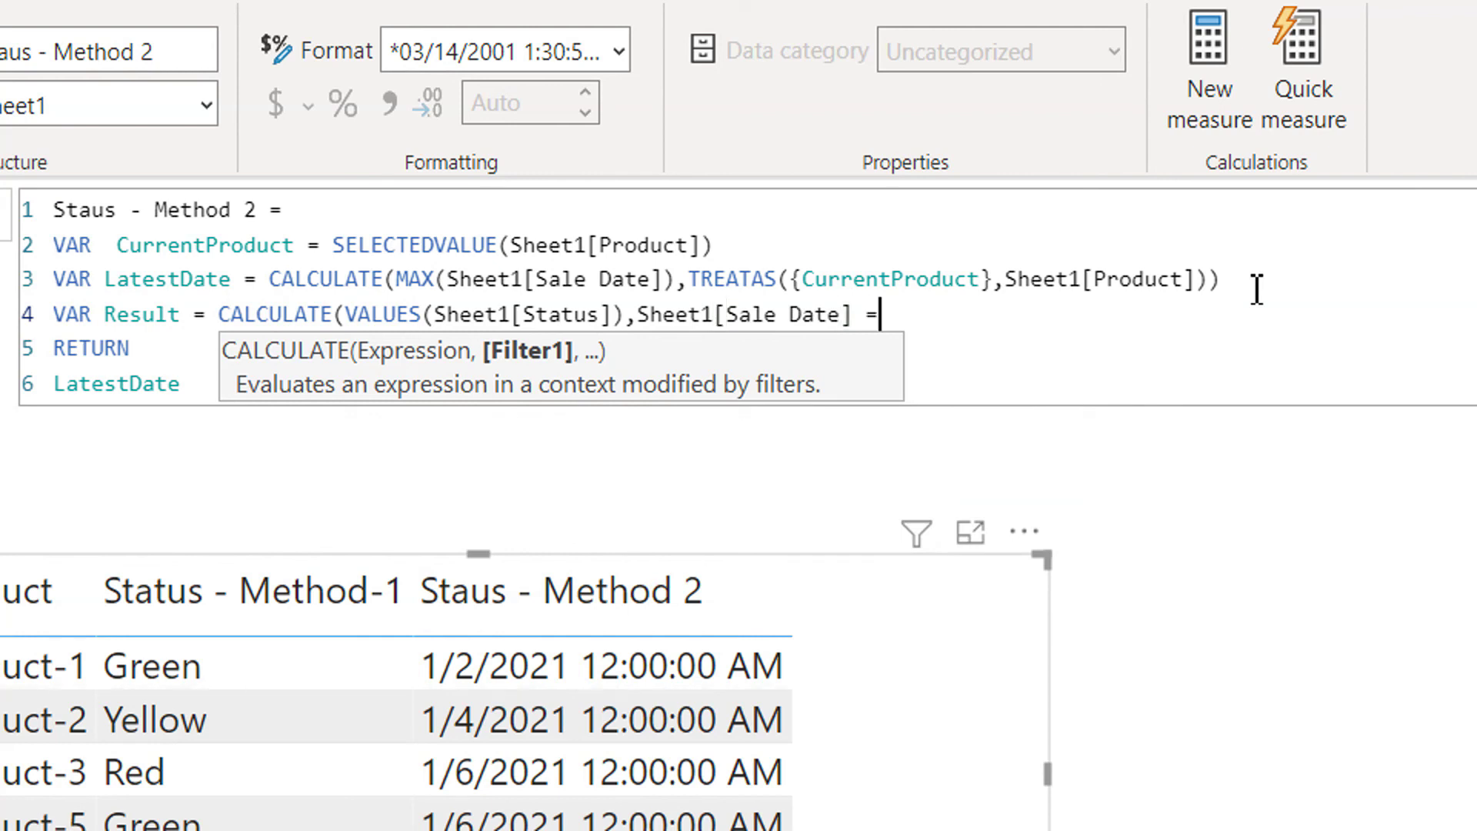
{"action": "type", "text": "LatestDate"}
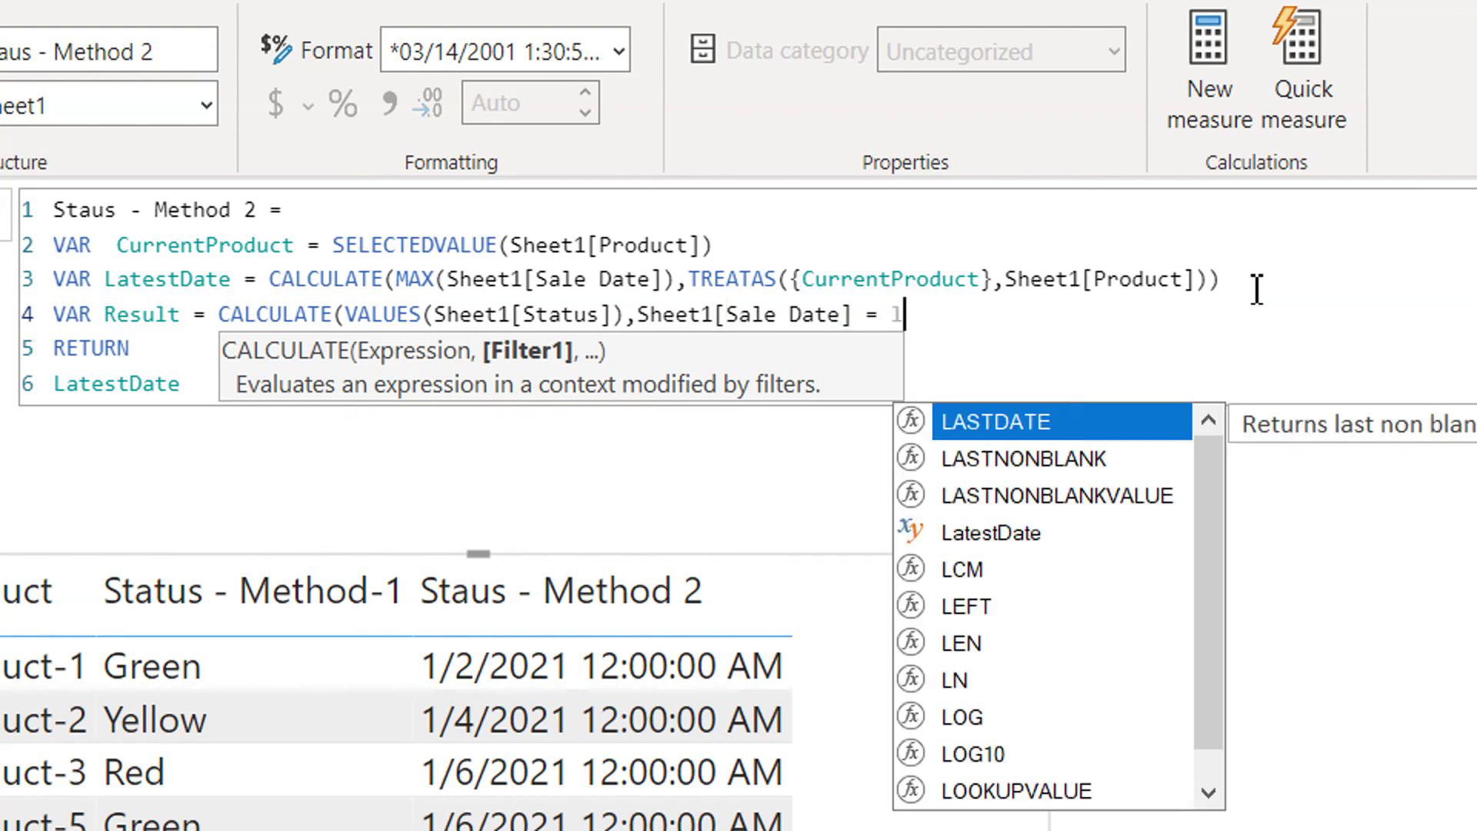
{"action": "key", "text": "Tab"}
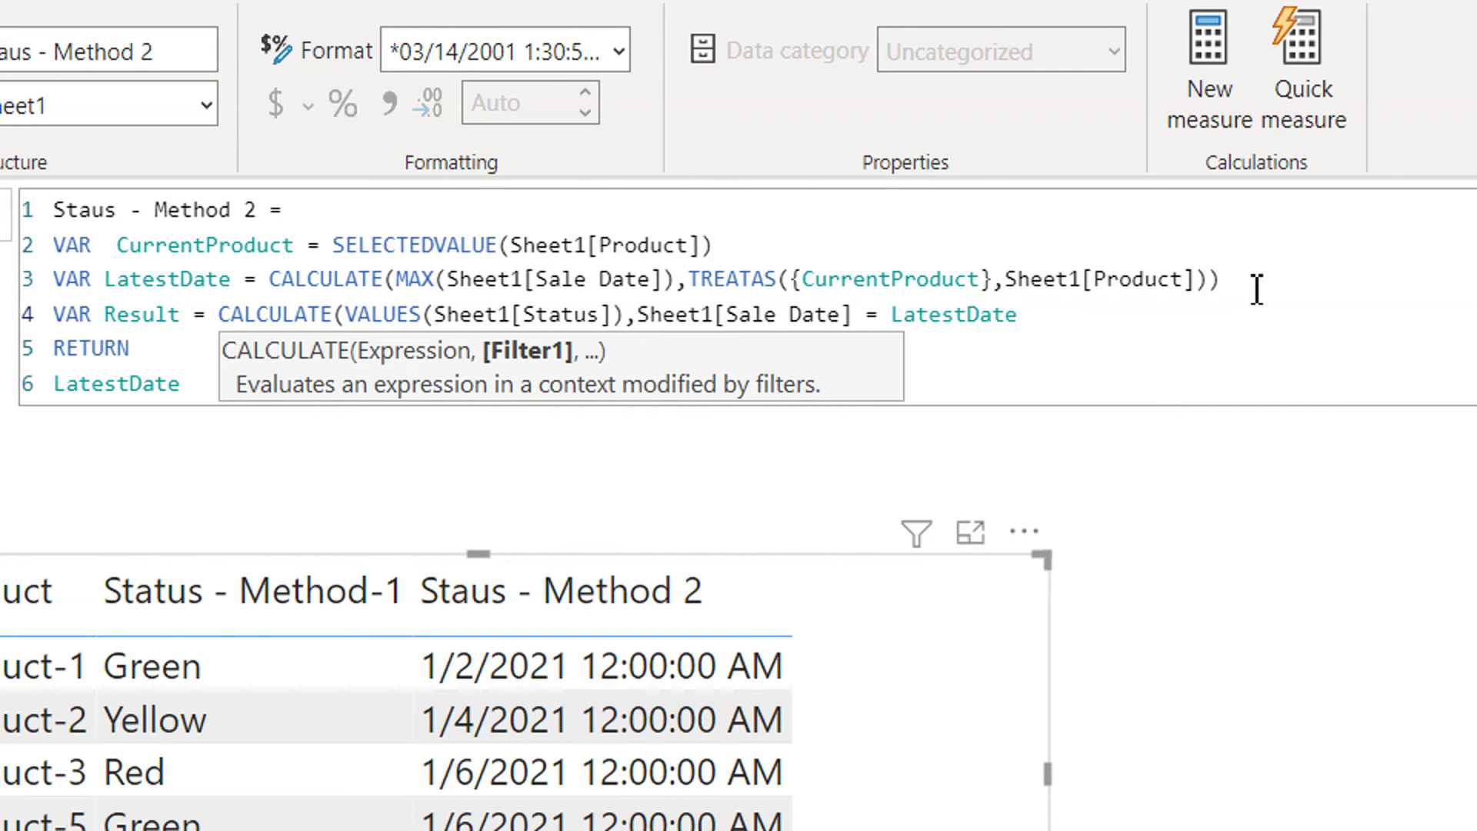
{"action": "type", "text": ")"}
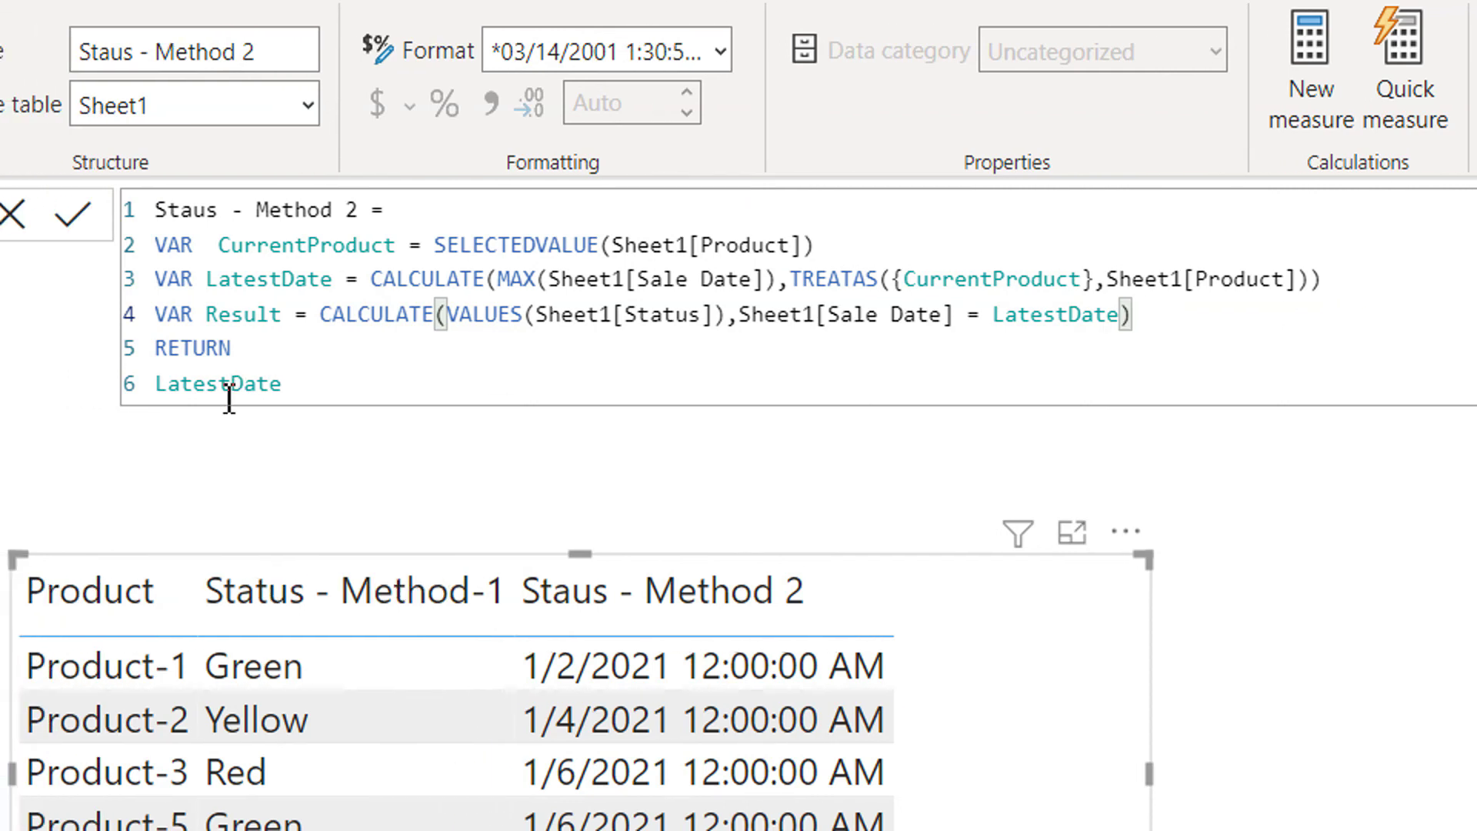
Replace LatestDate after RETURN with Result and commit the Staus - Method 2 measure
{"action": "double_click", "coordinate": [128, 389]}
{"action": "type", "text": "res"}
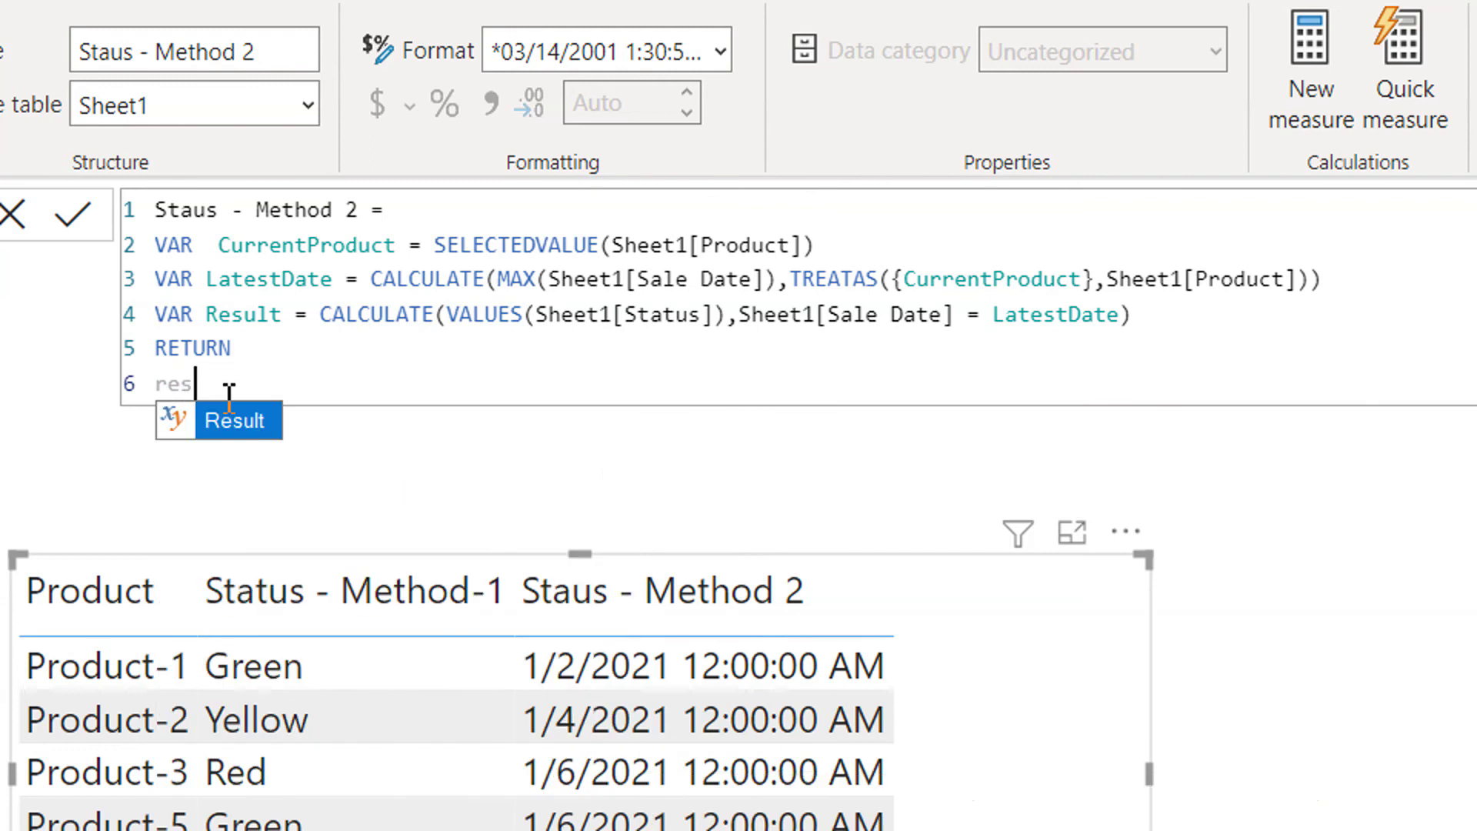
{"action": "key", "text": "Tab"}
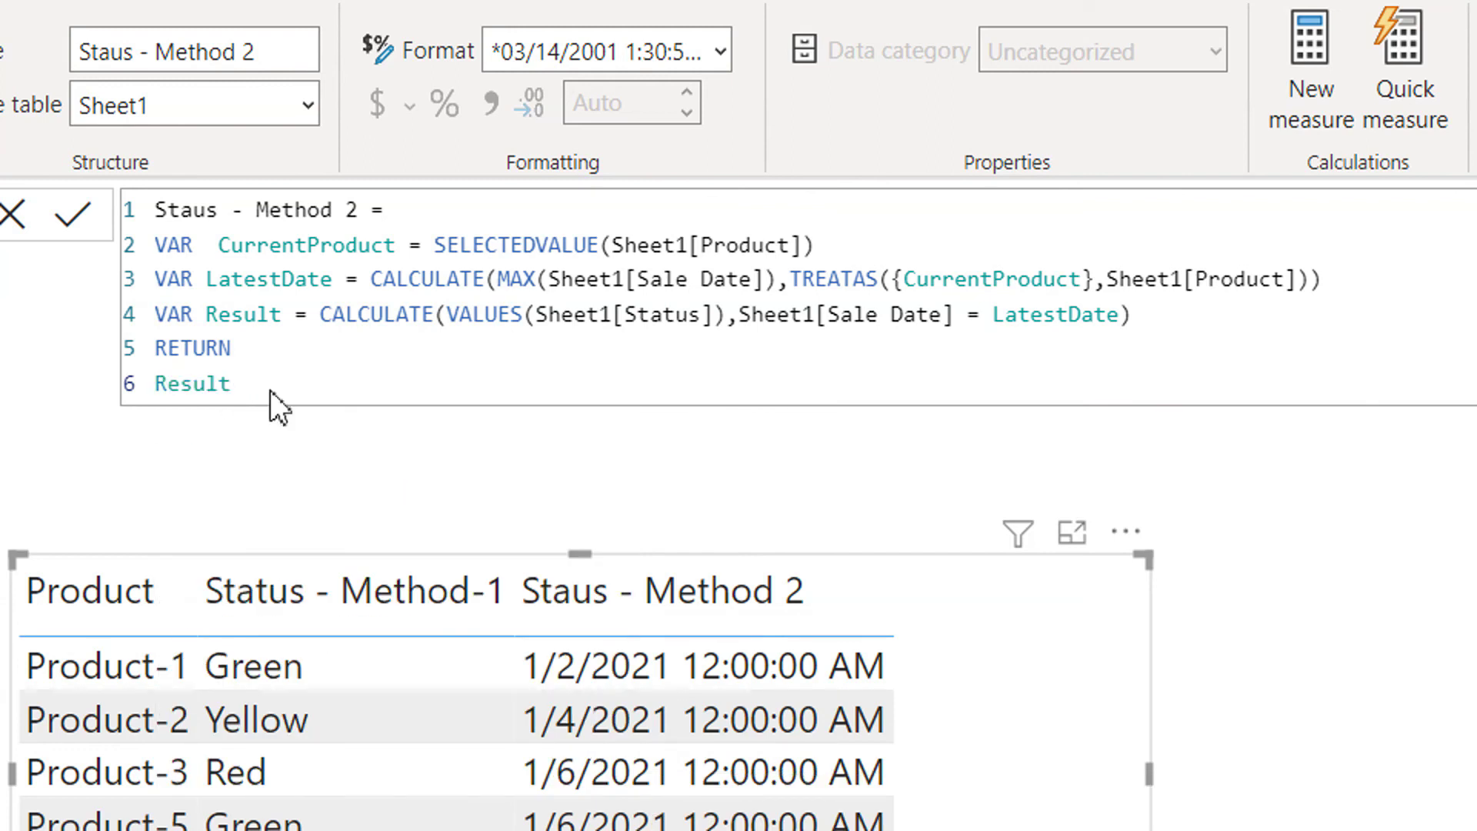
{"action": "key", "text": "Return"}
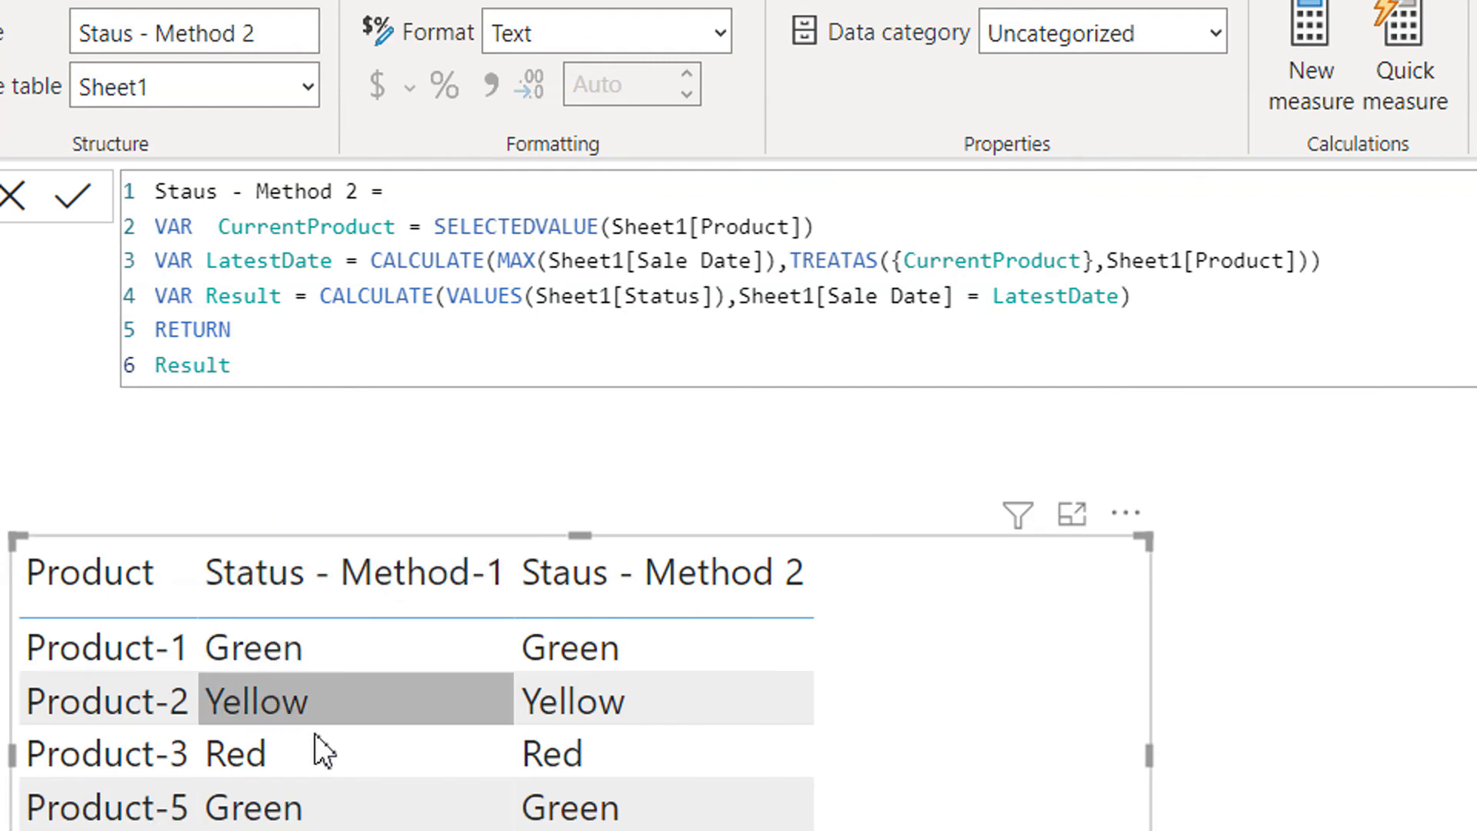